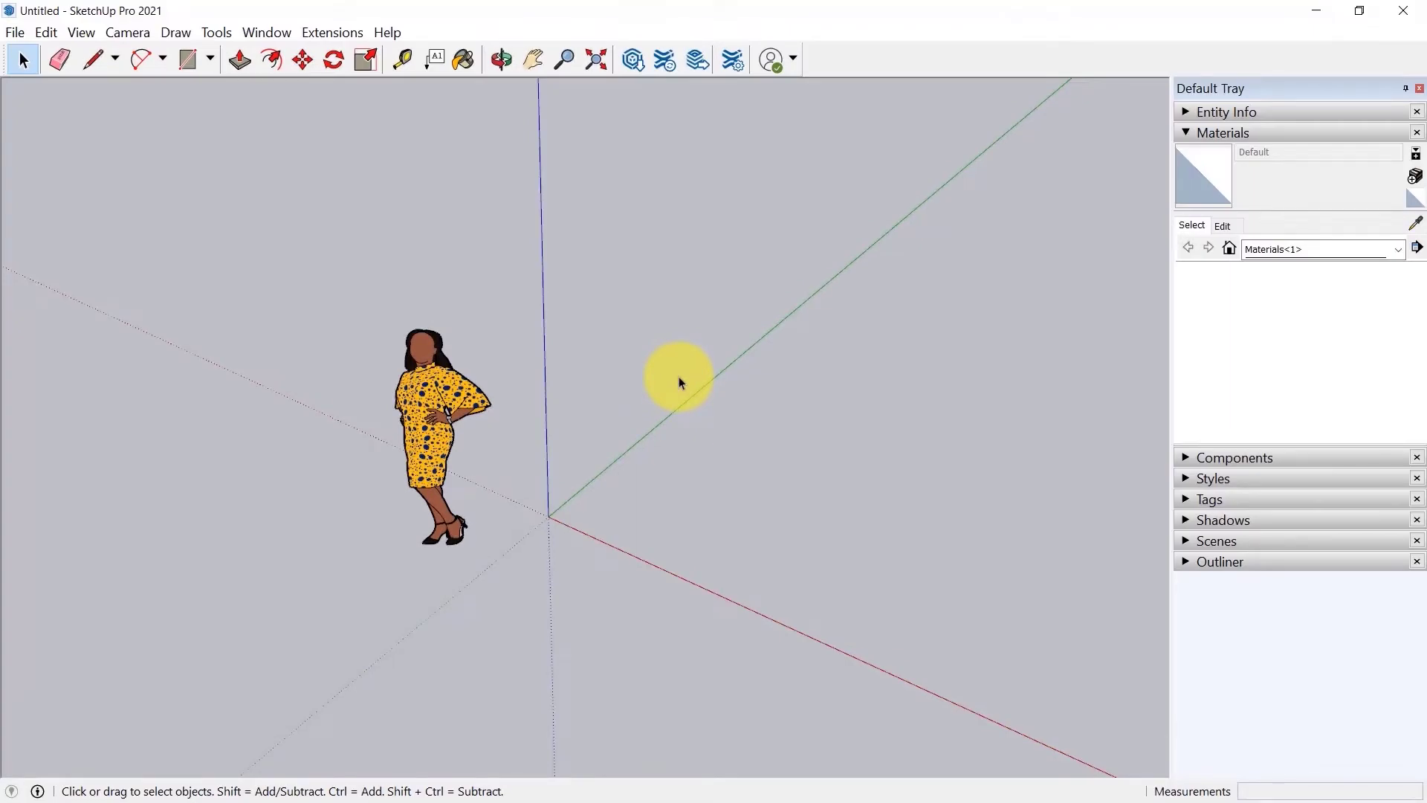
Step: Zoom out and orbit until the figure and origin are framed with the green axis upright
{"action": "scroll", "coordinate": [500, 431], "scroll_direction": "down", "scroll_amount": 4}
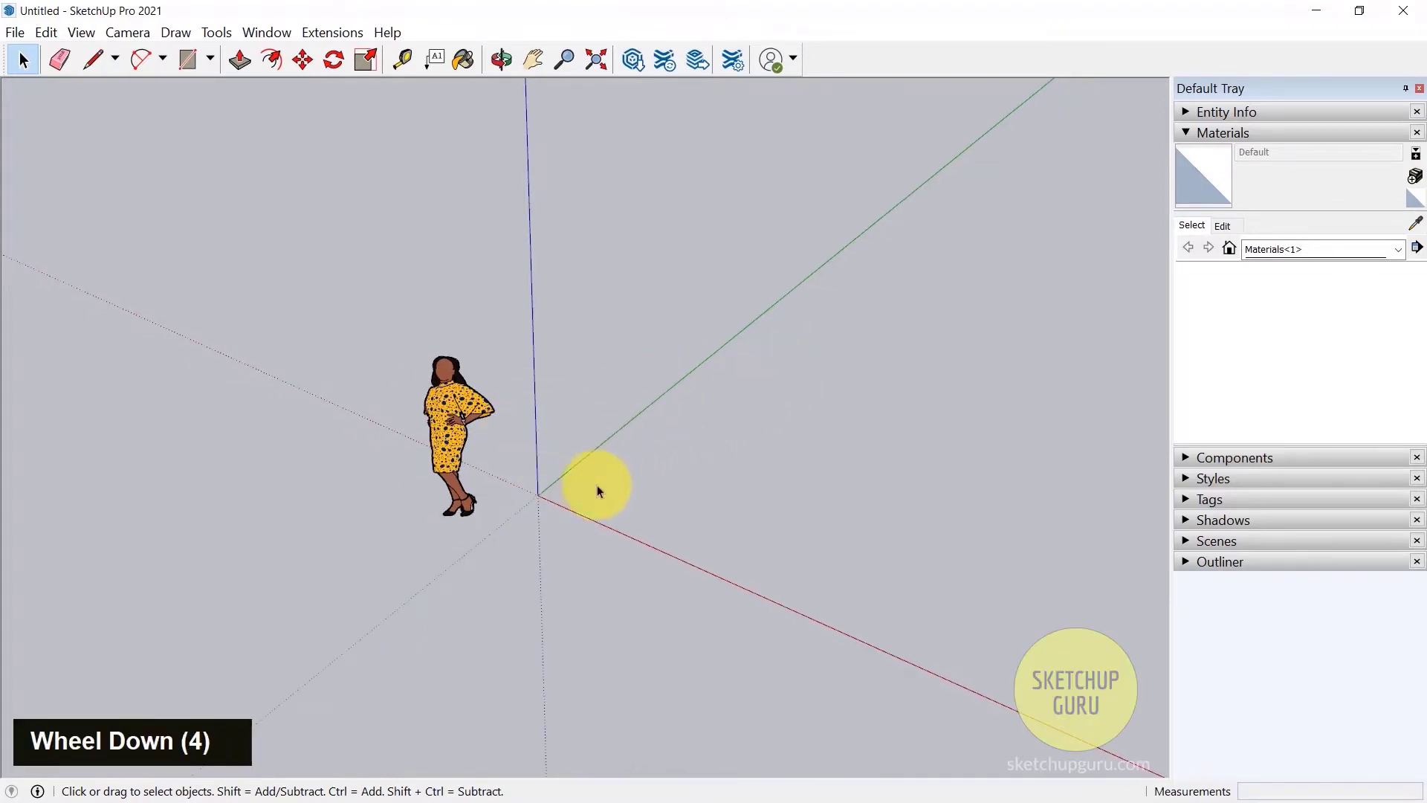
{"action": "middle_click_drag", "start_coordinate": [626, 554], "coordinate": [838, 548]}
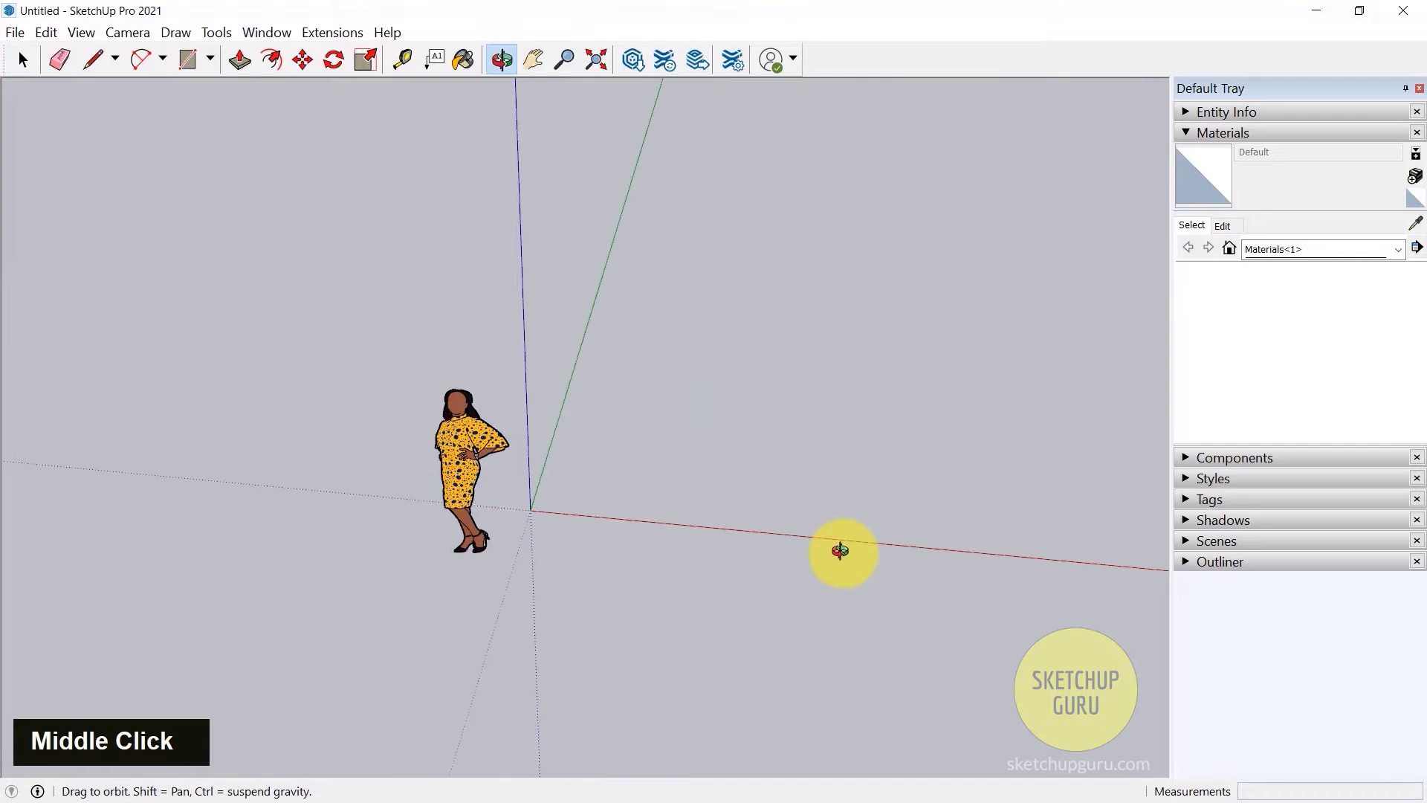
{"action": "scroll", "coordinate": [760, 476], "scroll_direction": "down", "scroll_amount": 5}
{"action": "middle_click_drag", "start_coordinate": [688, 444], "coordinate": [567, 490]}
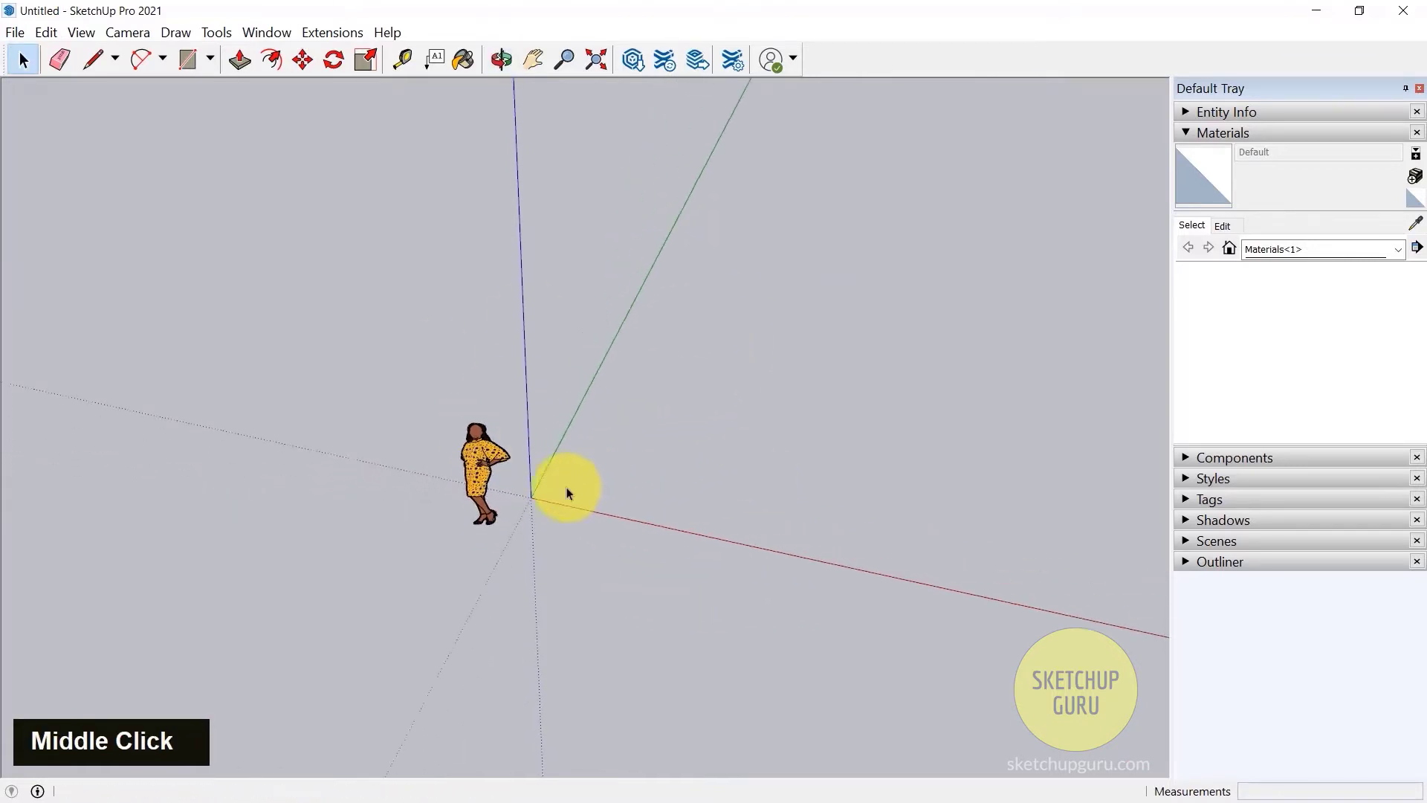
{"action": "scroll", "coordinate": [397, 530], "scroll_direction": "down", "scroll_amount": 7}
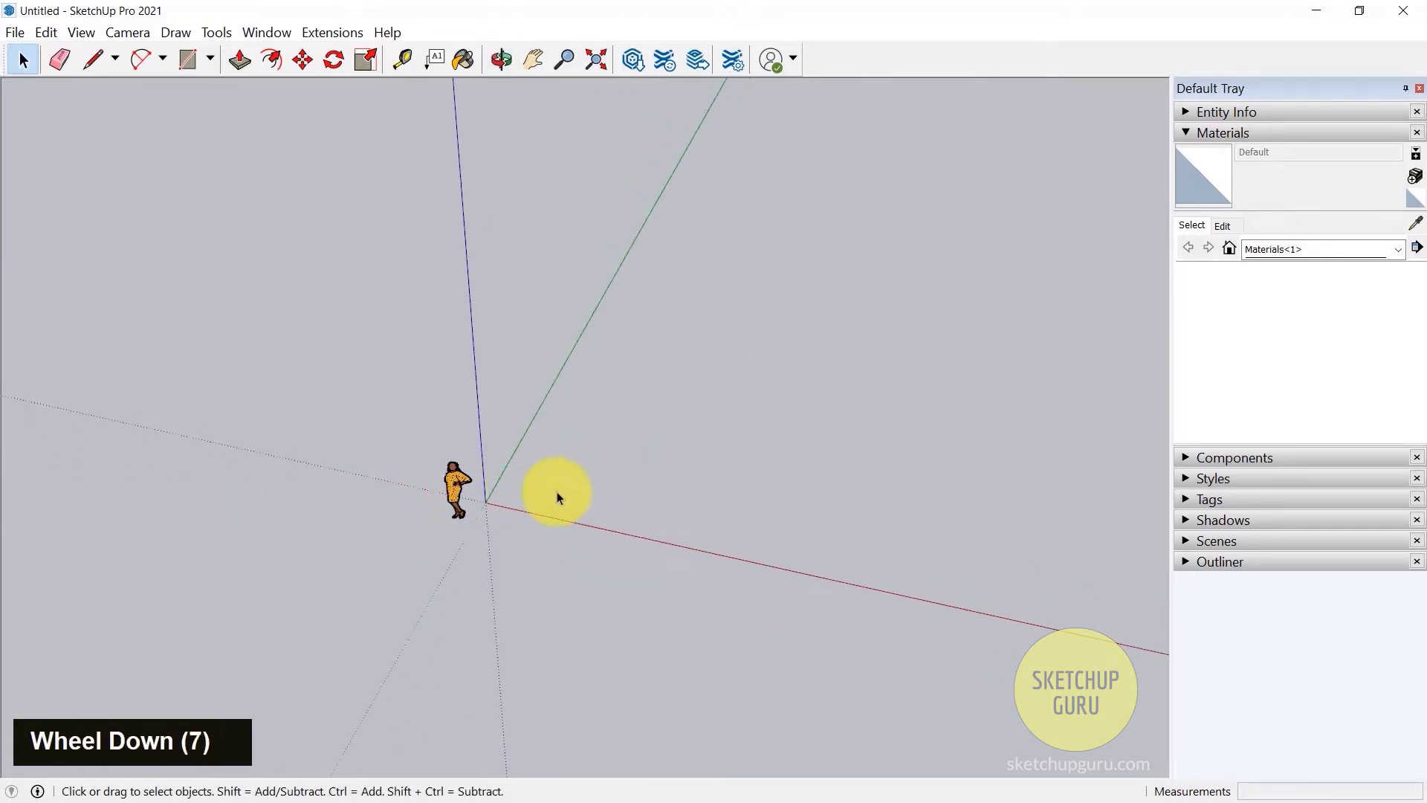
{"action": "scroll", "coordinate": [572, 491], "scroll_direction": "down", "scroll_amount": 2}
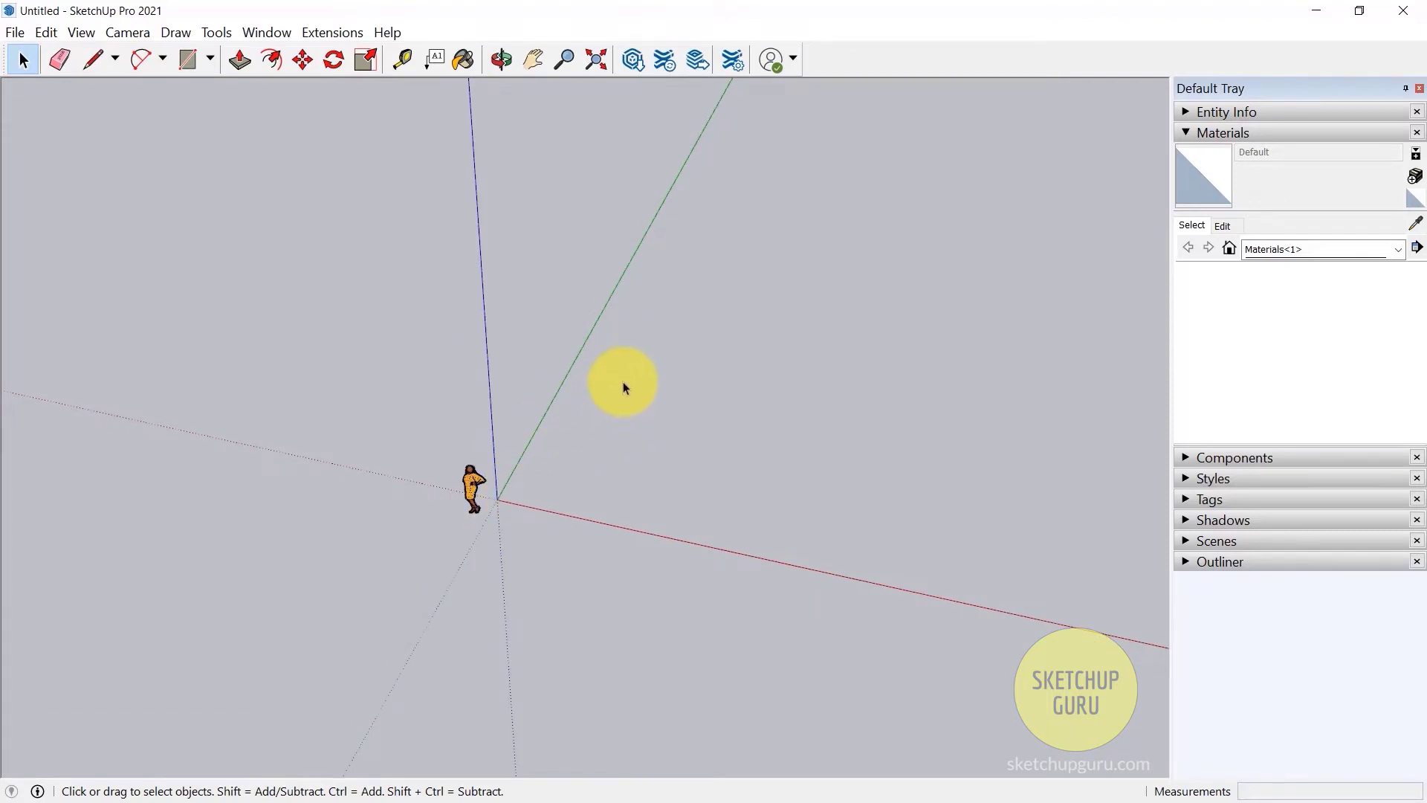
{"action": "scroll", "coordinate": [525, 455], "scroll_direction": "up", "scroll_amount": 1}
{"action": "middle_click_drag", "start_coordinate": [525, 456], "coordinate": [1181, 521]}
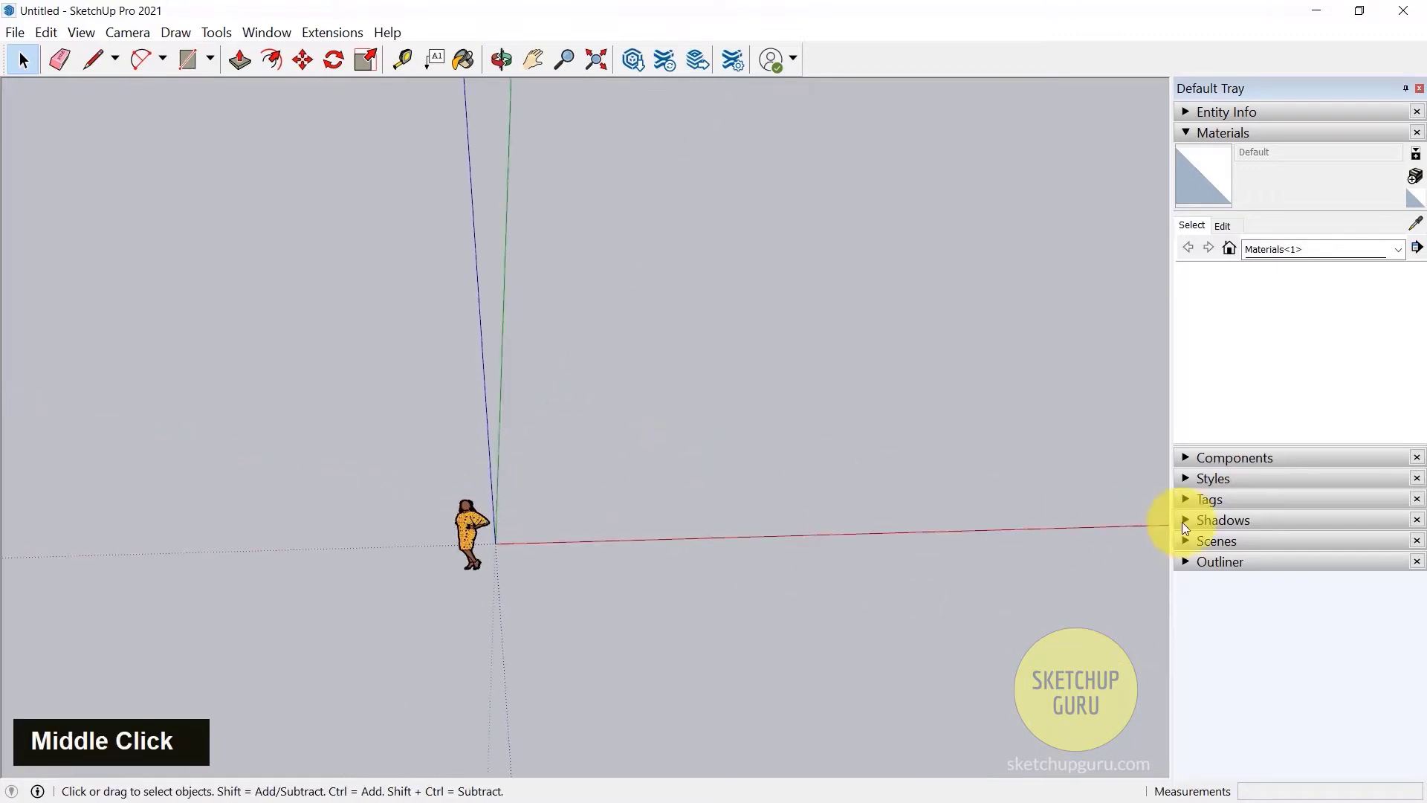
Step: Turn on shadows with date 11/01 and time 14:42, then orbit to inspect the figure's shadow
{"action": "left_click", "coordinate": [1233, 517]}
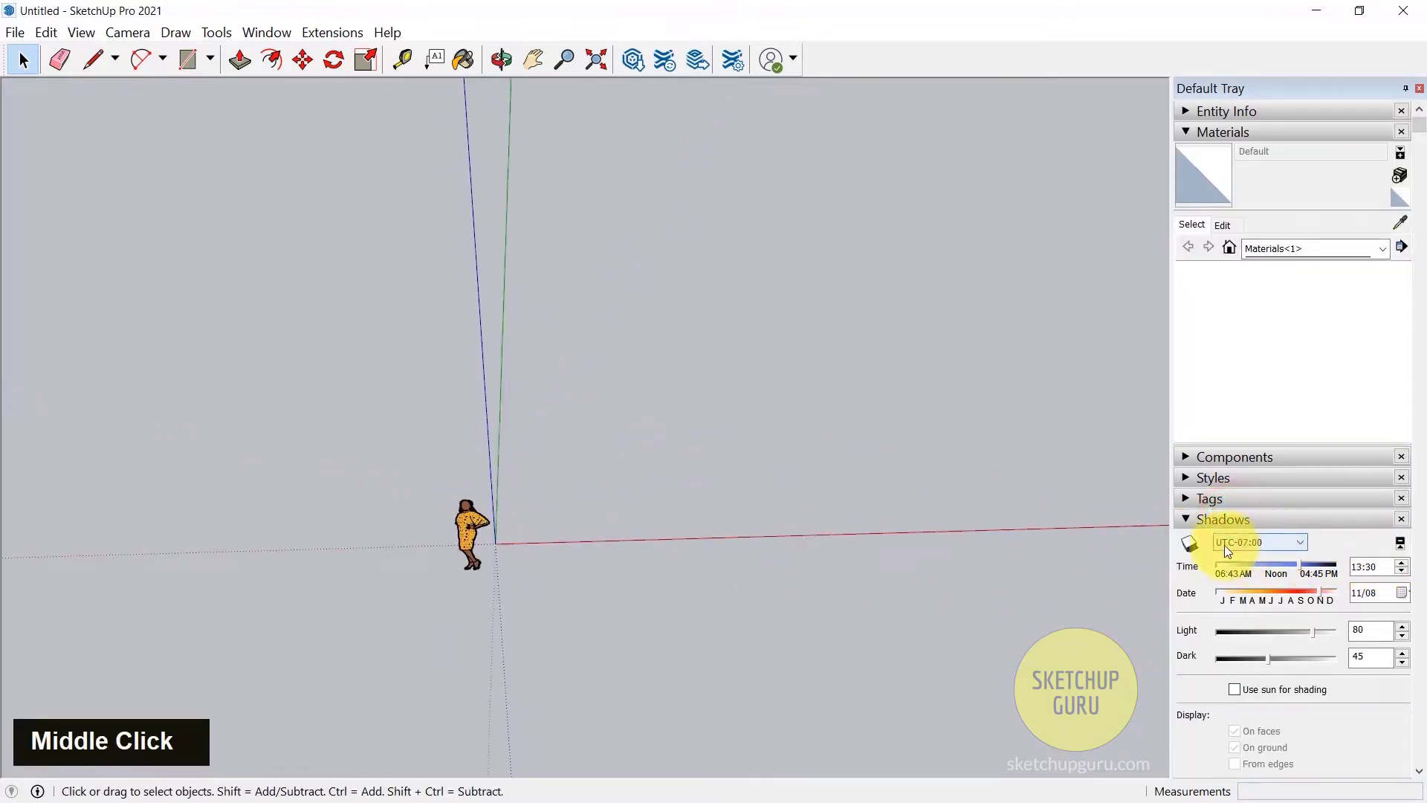
{"action": "left_click", "coordinate": [1190, 543]}
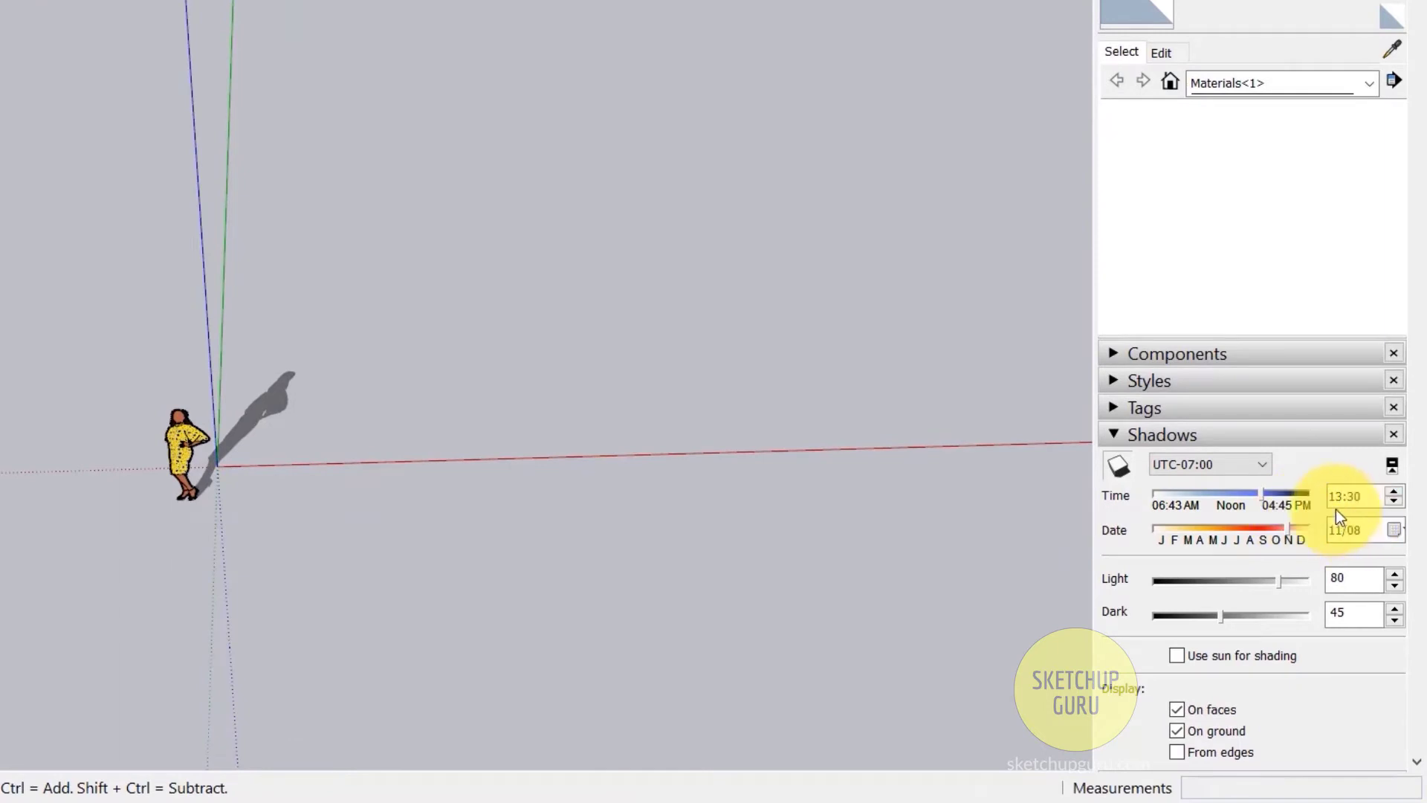
{"action": "left_click_drag", "start_coordinate": [1291, 529], "coordinate": [1288, 535]}
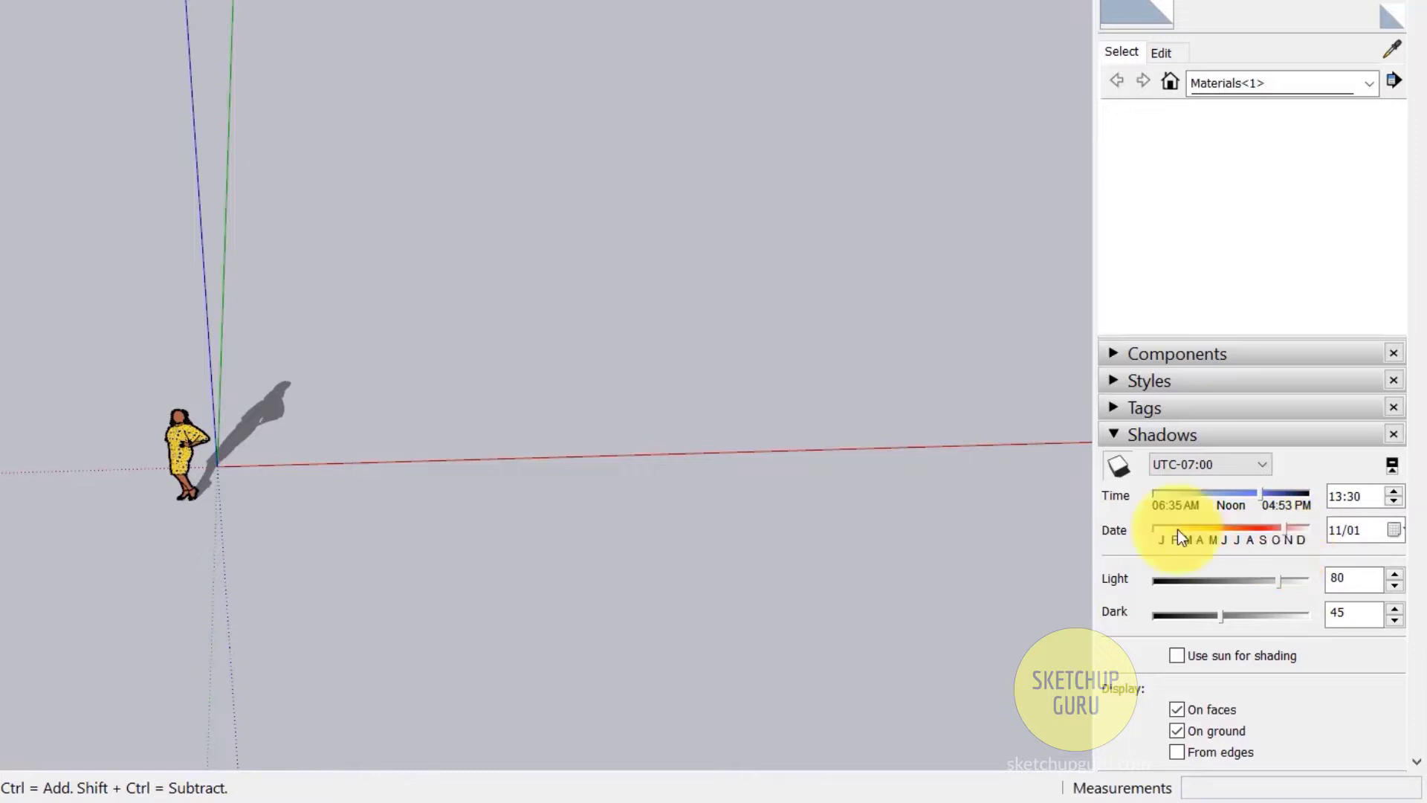
{"action": "left_click_drag", "start_coordinate": [1260, 495], "coordinate": [1165, 496]}
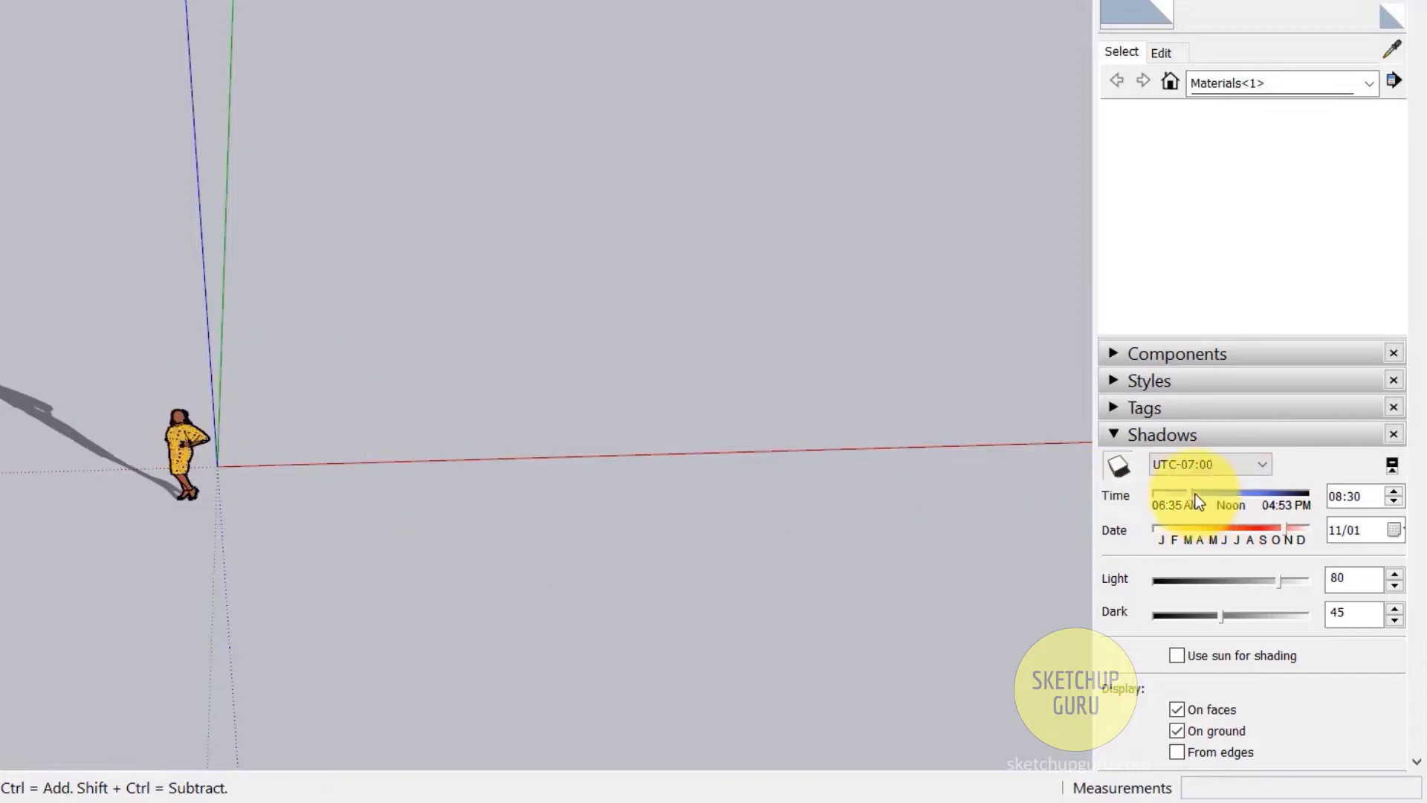
{"action": "left_click_drag", "start_coordinate": [1195, 498], "coordinate": [1277, 497]}
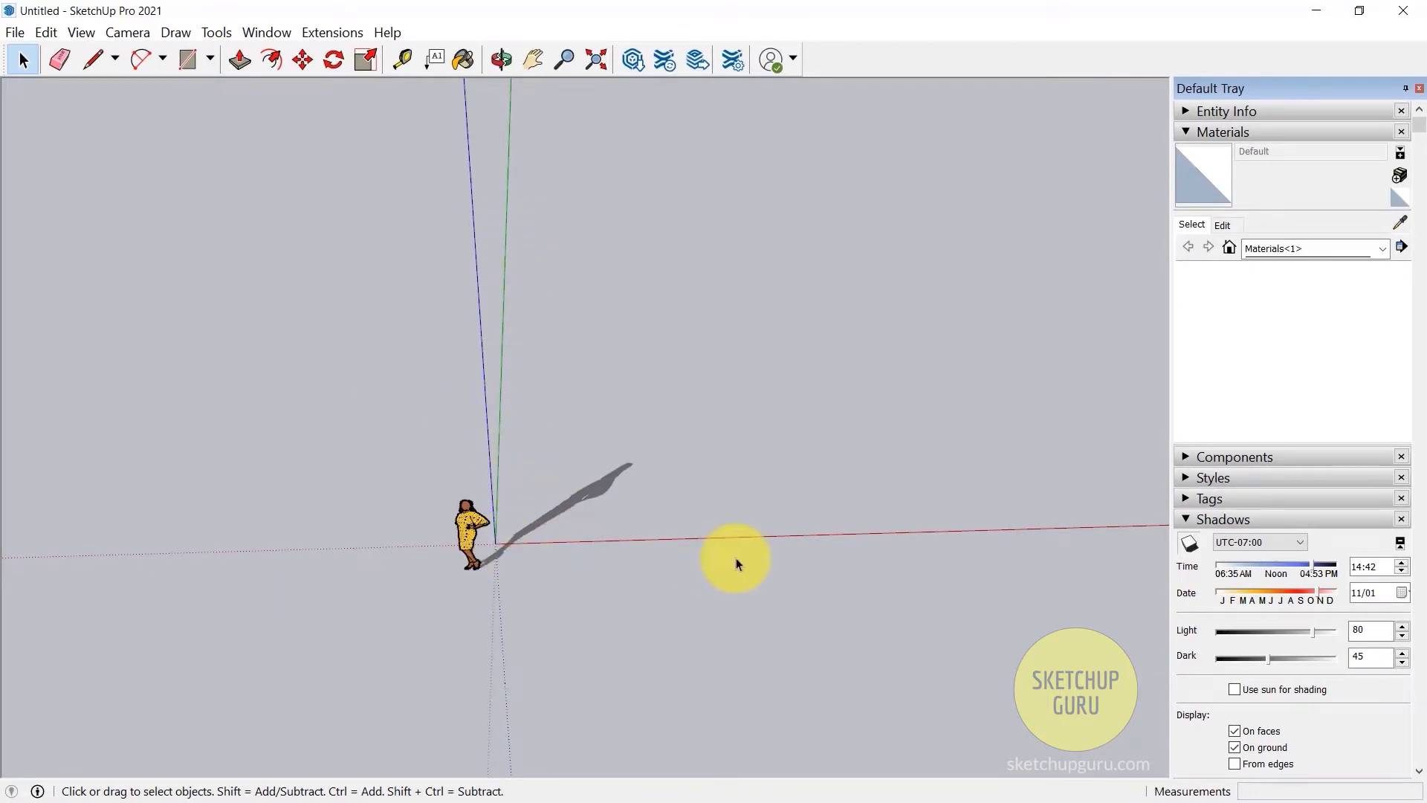
{"action": "middle_click_drag", "start_coordinate": [565, 512], "coordinate": [475, 389]}
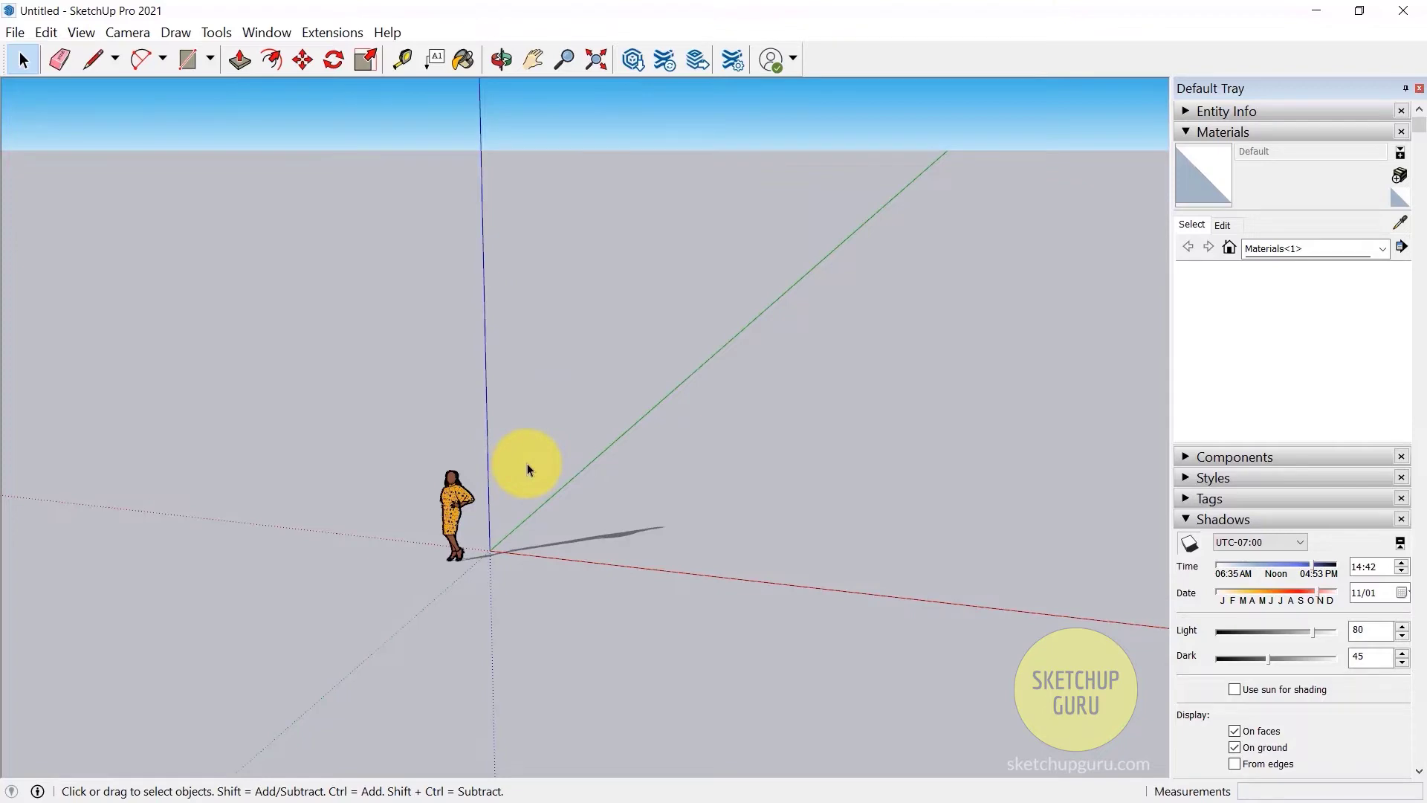
{"action": "mouse_move", "coordinate": [510, 461]}
{"action": "middle_mouse_down"}
{"action": "mouse_move", "coordinate": [462, 258]}
{"action": "mouse_move", "coordinate": [449, 55]}
{"action": "middle_mouse_up"}
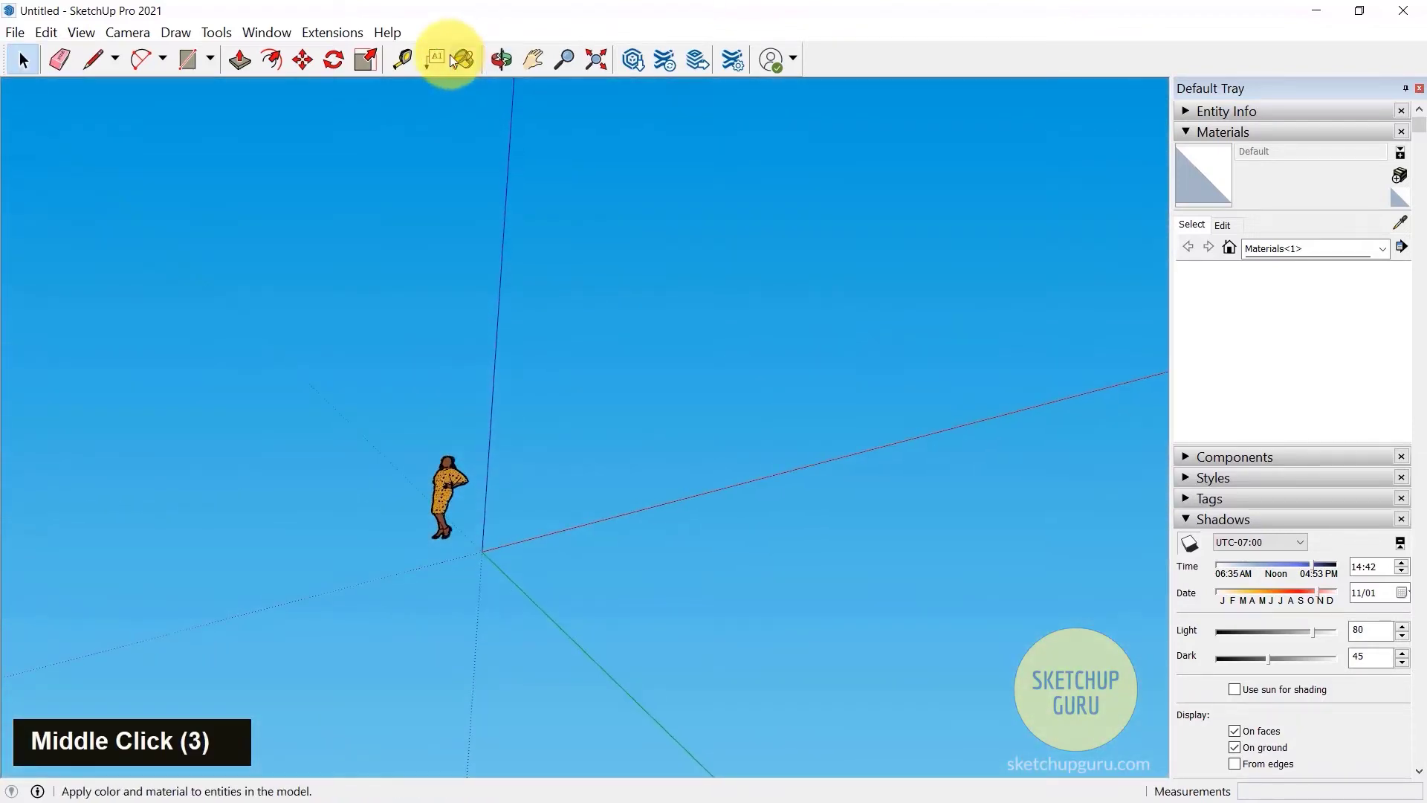
{"action": "middle_click_drag", "start_coordinate": [478, 372], "coordinate": [579, 430]}
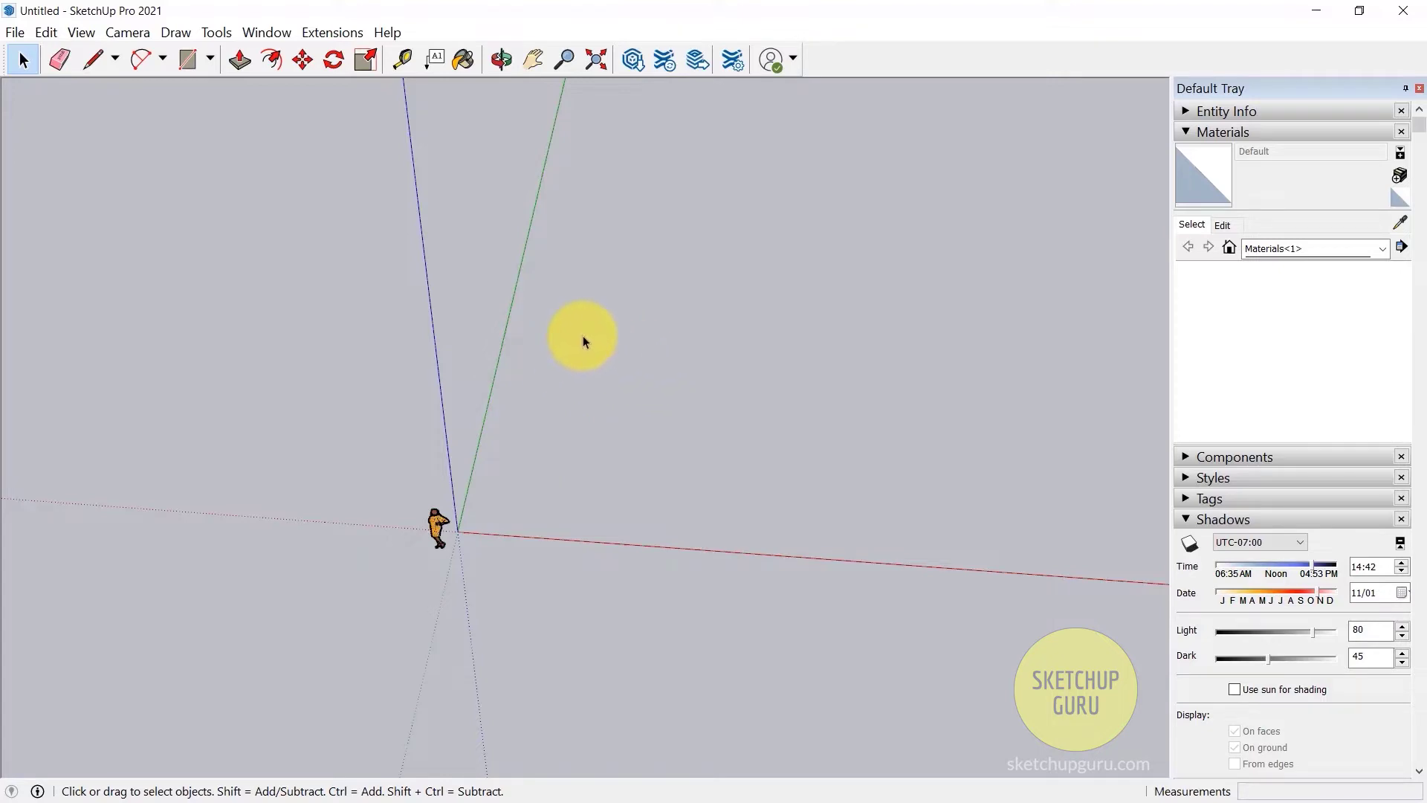
Step: Activate the Line tool and cancel an unfinished line started near the origin
{"action": "left_click", "coordinate": [89, 61]}
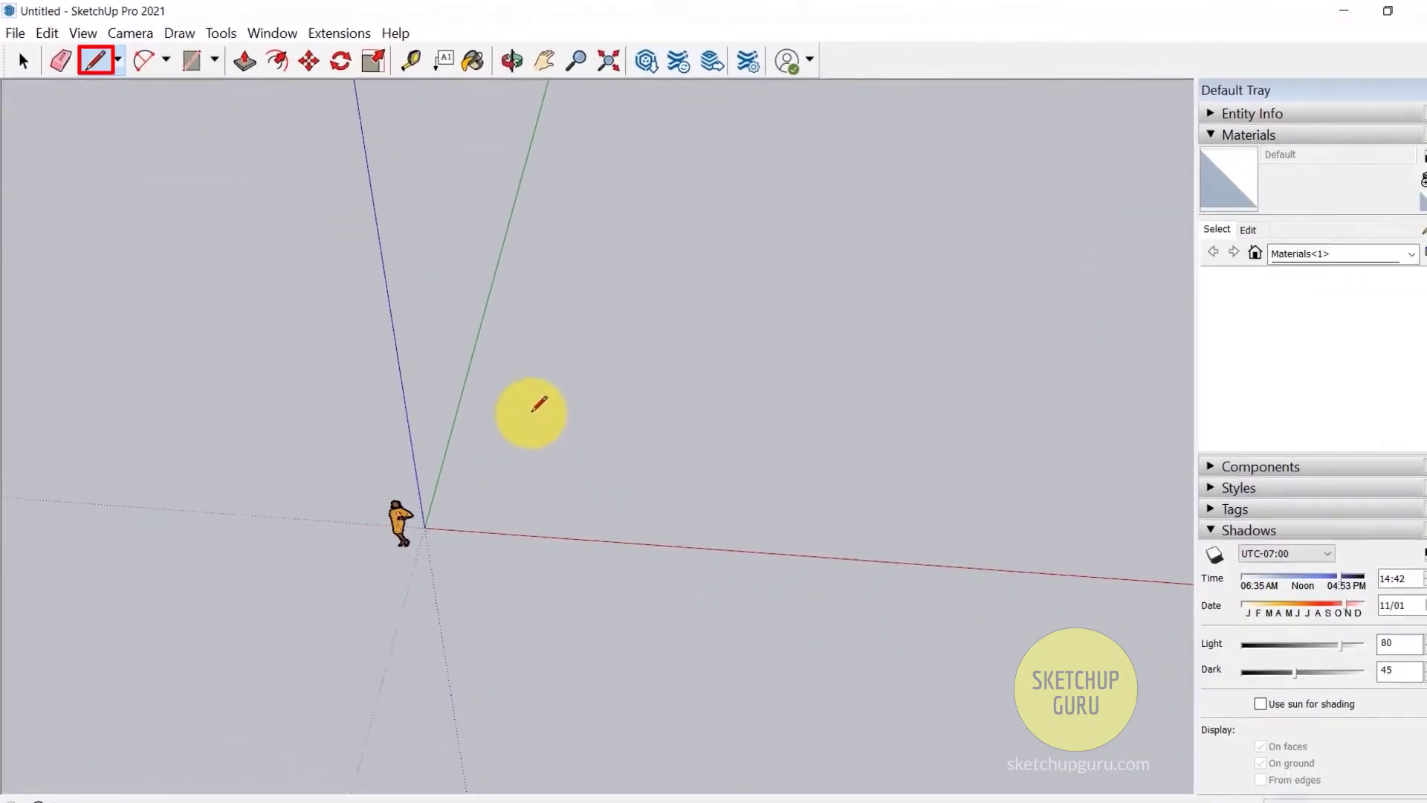
{"action": "key", "text": "l"}
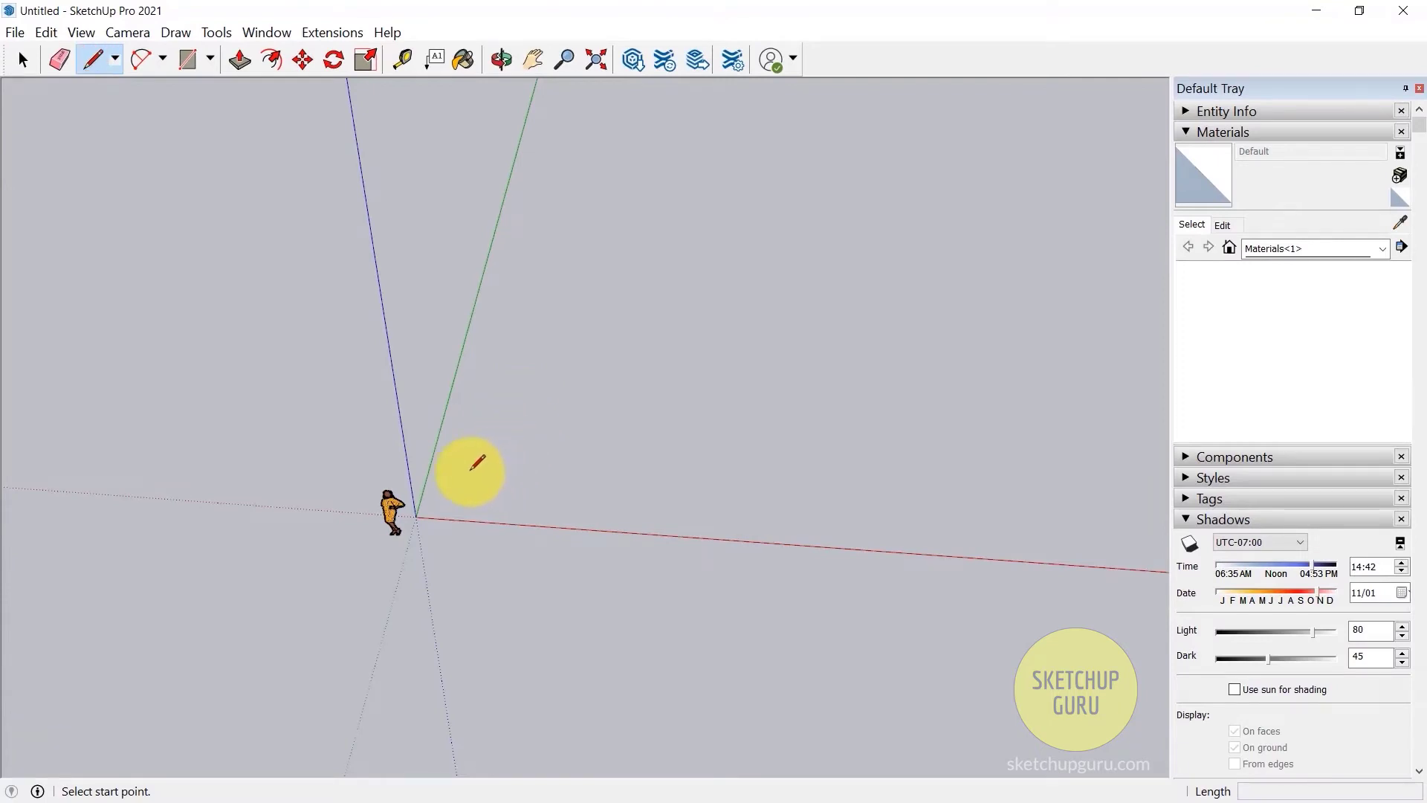
{"action": "left_click", "coordinate": [470, 470]}
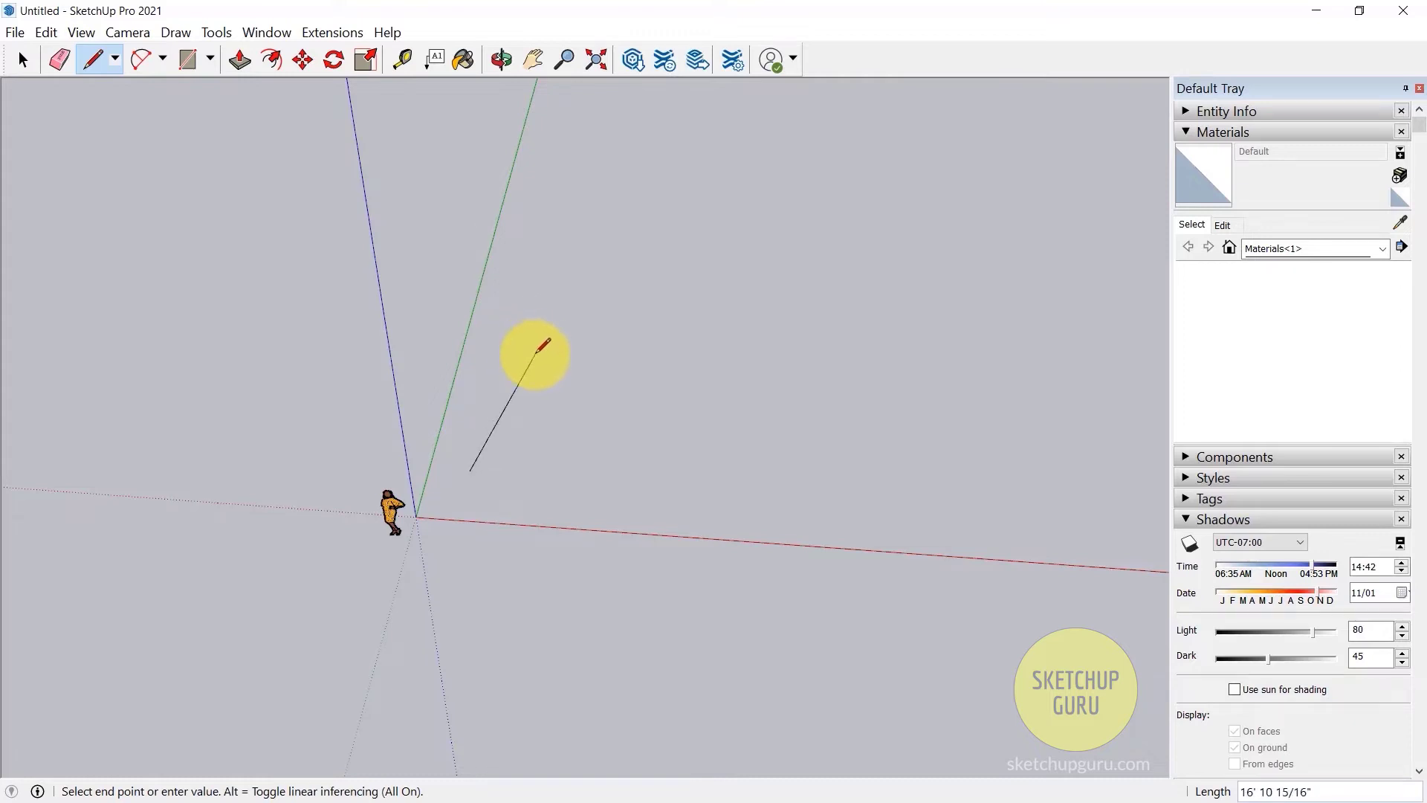
{"action": "key", "text": "Escape"}
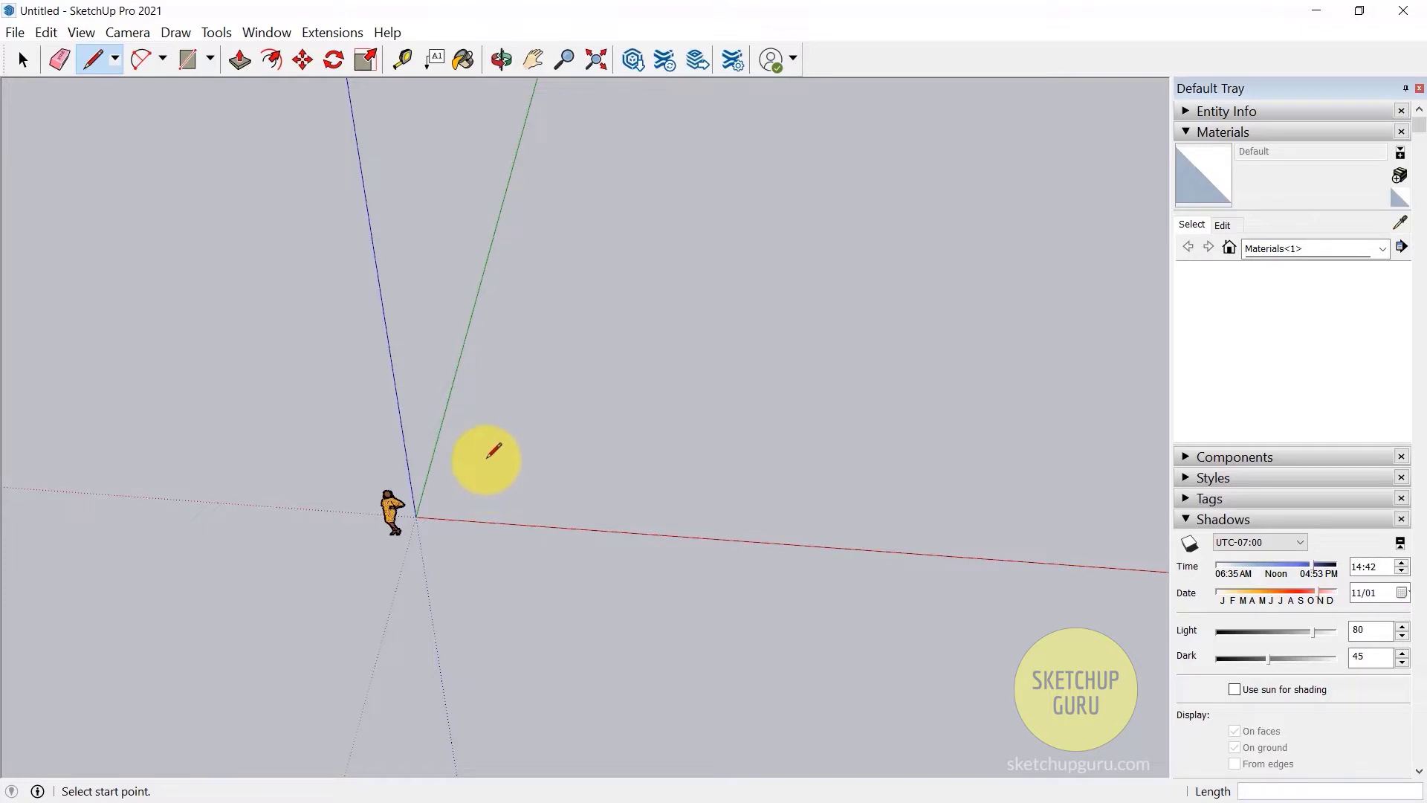
Step: Draw a trial edge on the ground, select and delete it, and reactivate the Line tool
{"action": "left_click", "coordinate": [483, 459]}
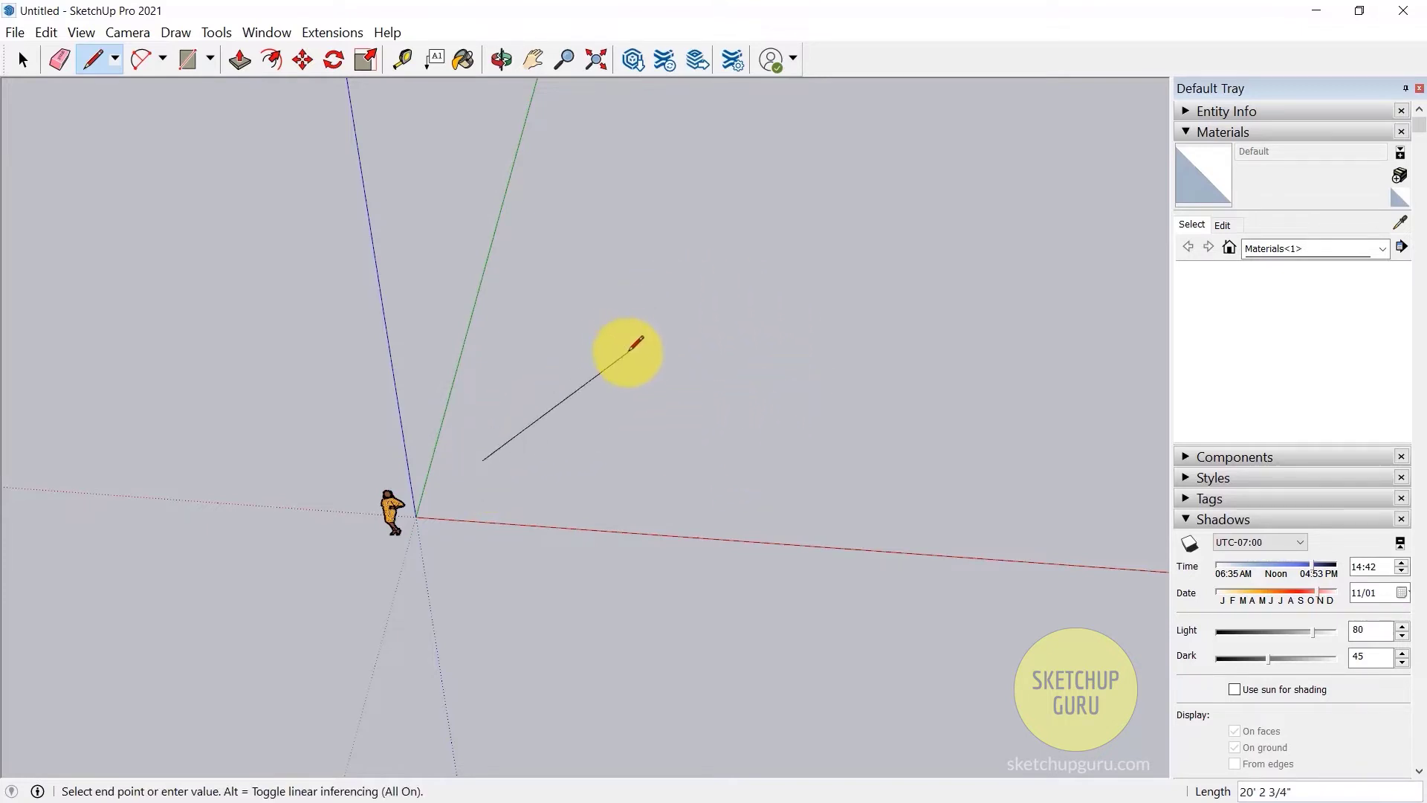
{"action": "left_click", "coordinate": [626, 343]}
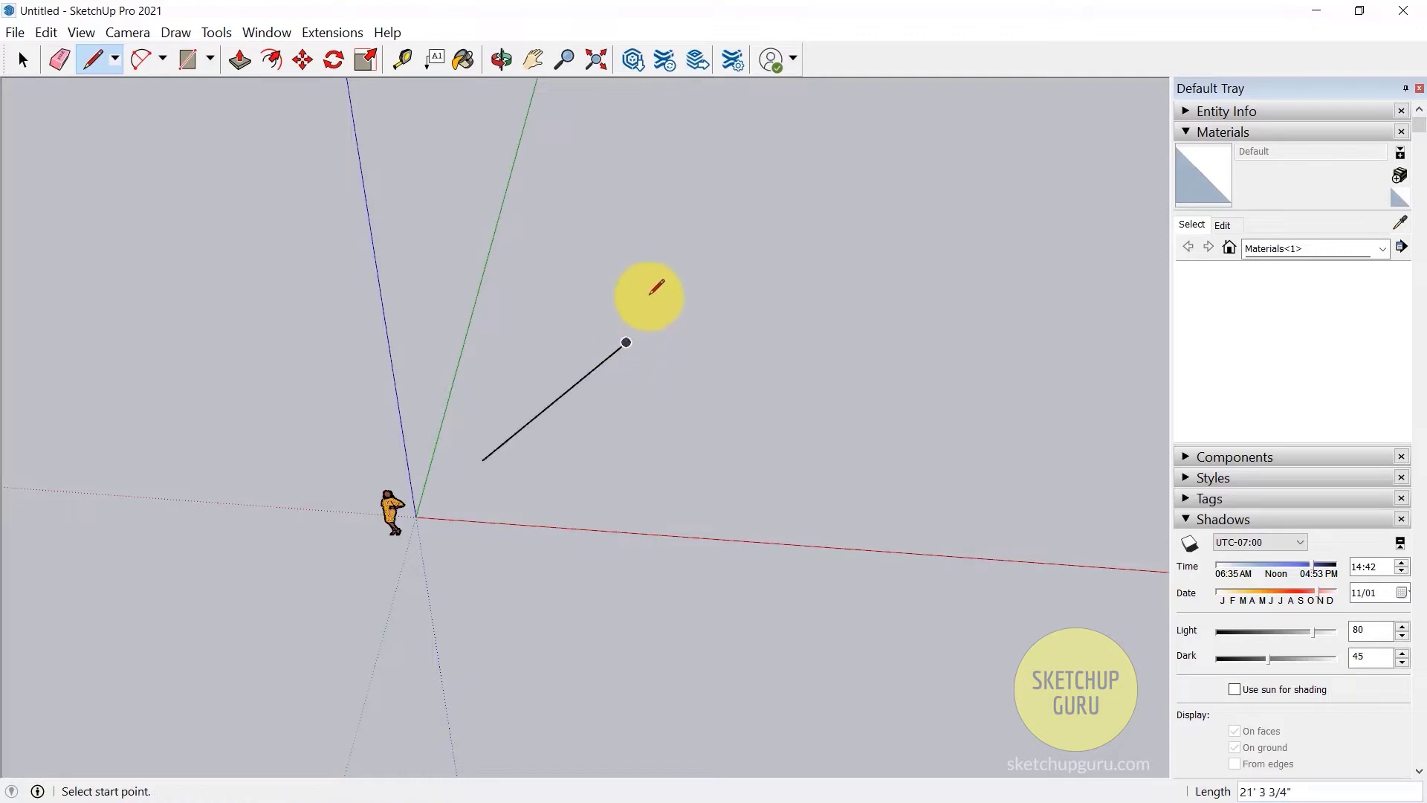
{"action": "key", "text": "space"}
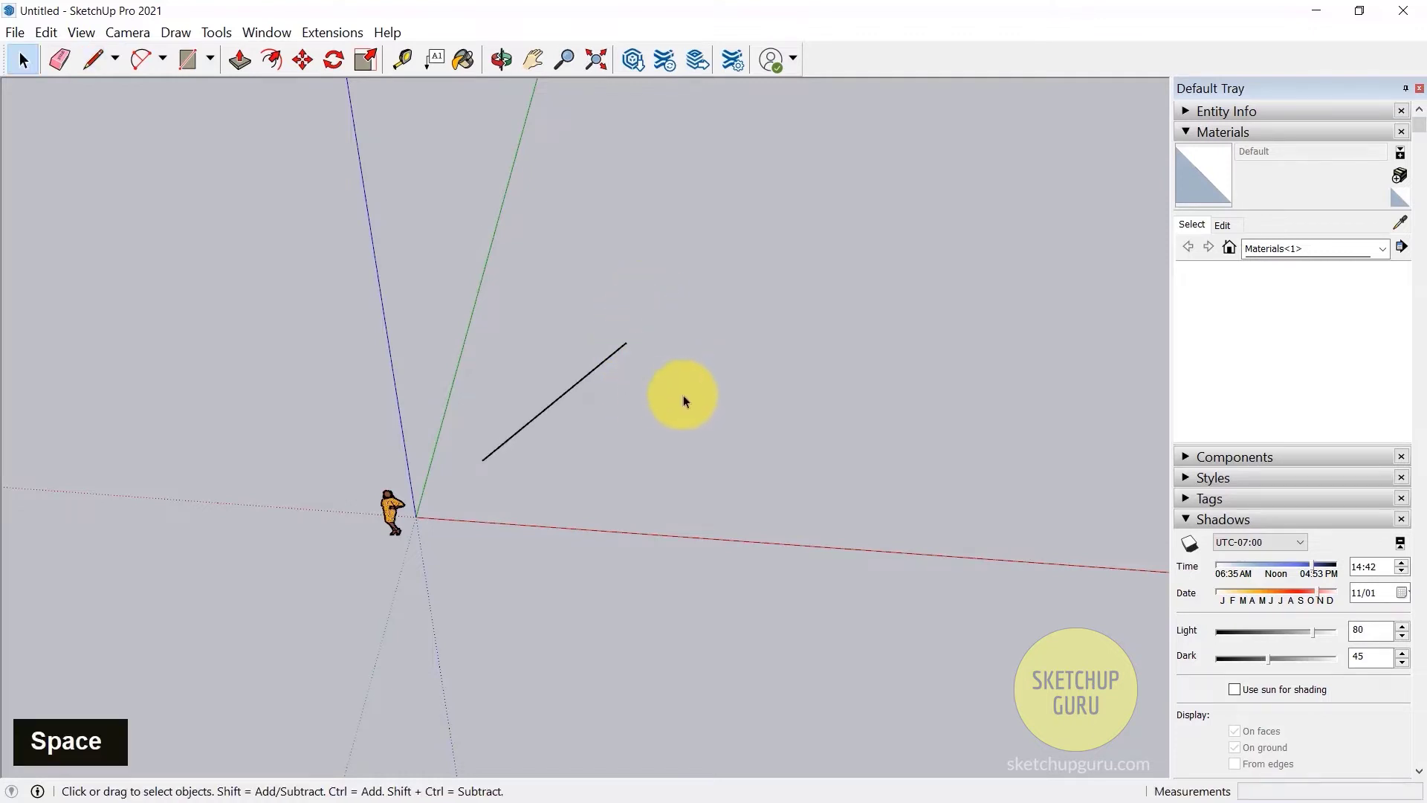
{"action": "left_click_drag", "start_coordinate": [682, 394], "coordinate": [566, 316]}
{"action": "key", "text": "Delete"}
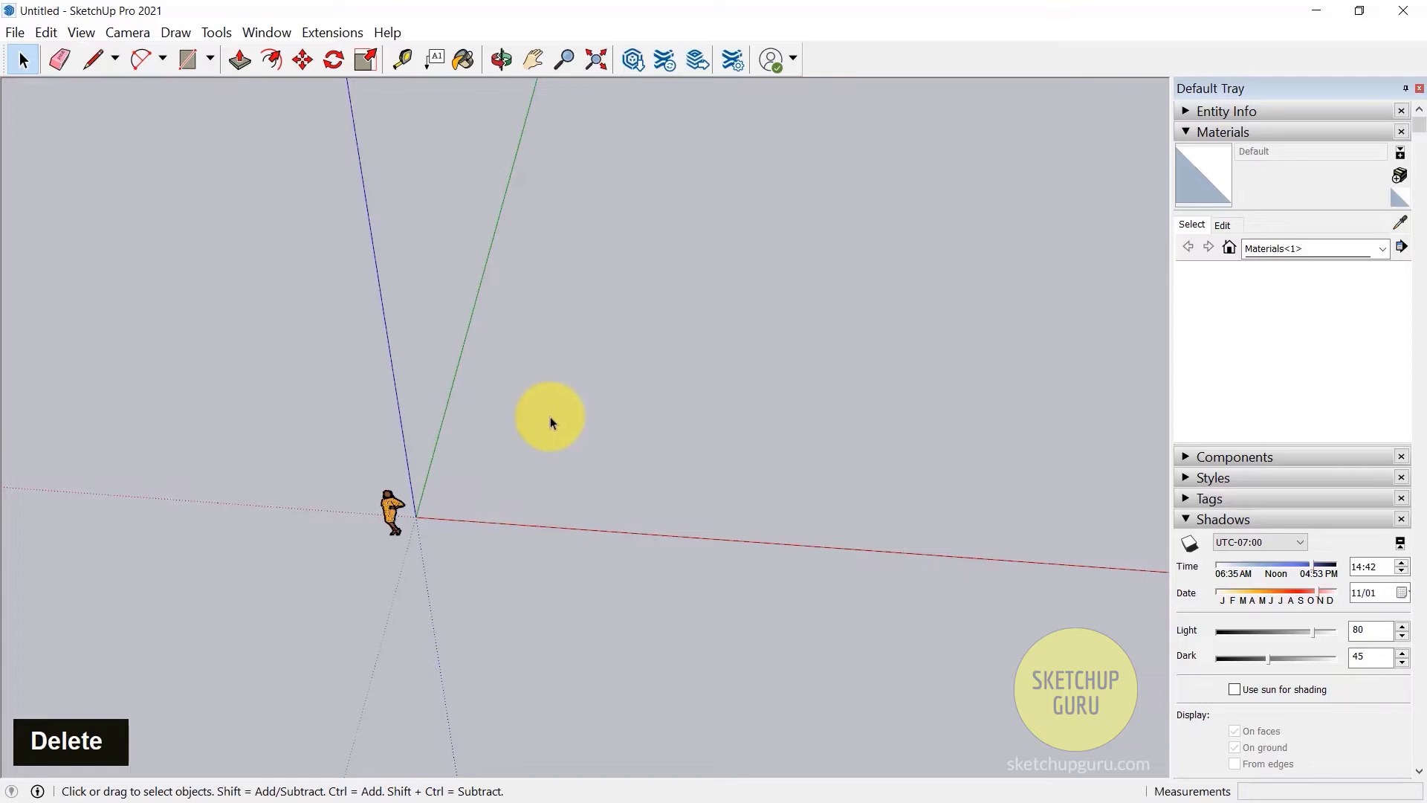
{"action": "key", "text": "l"}
{"action": "key", "text": "Escape"}
Step: Draw four corners along the red and green axes beside the figure and close back at the start
{"action": "left_click", "coordinate": [495, 443]}
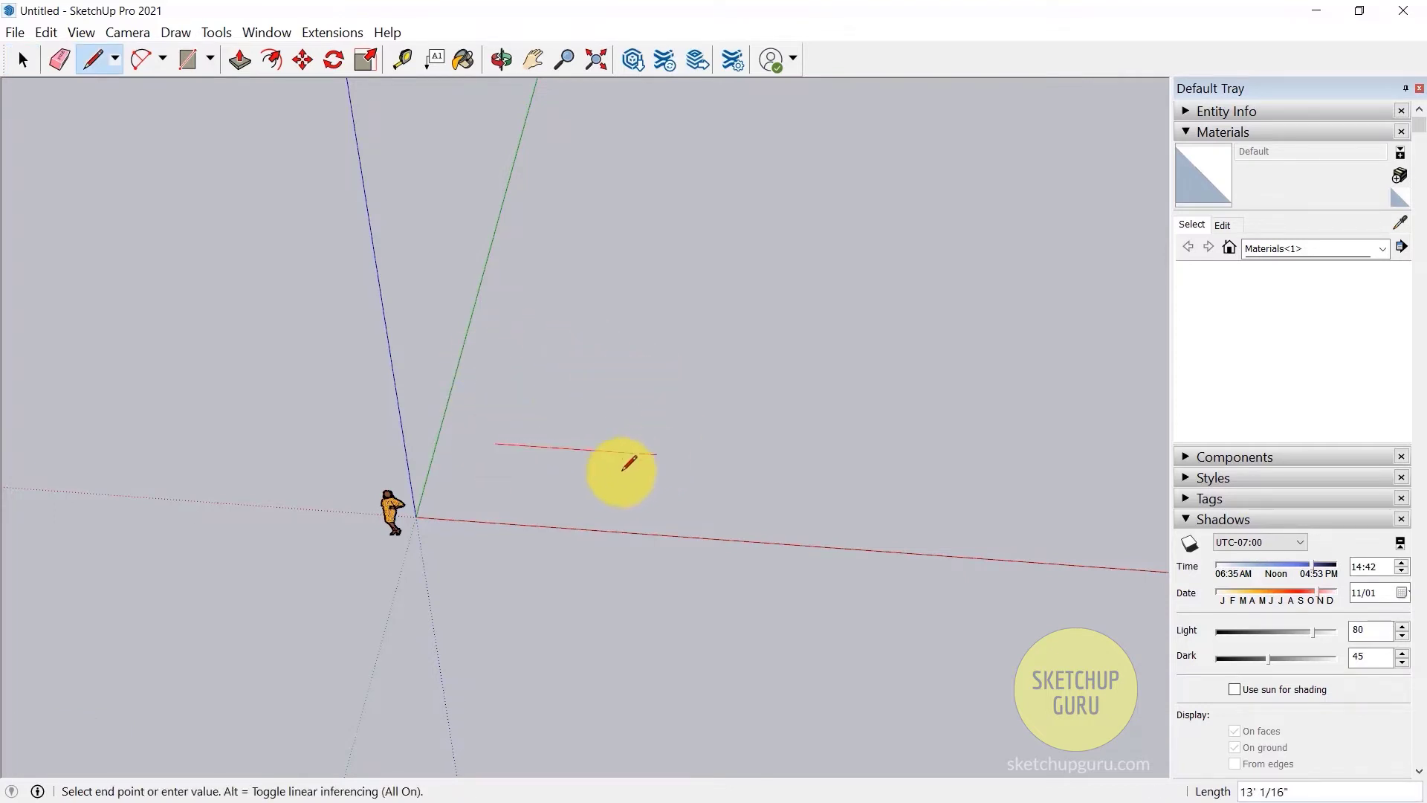
{"action": "scroll", "coordinate": [496, 427], "scroll_direction": "down", "scroll_amount": 4}
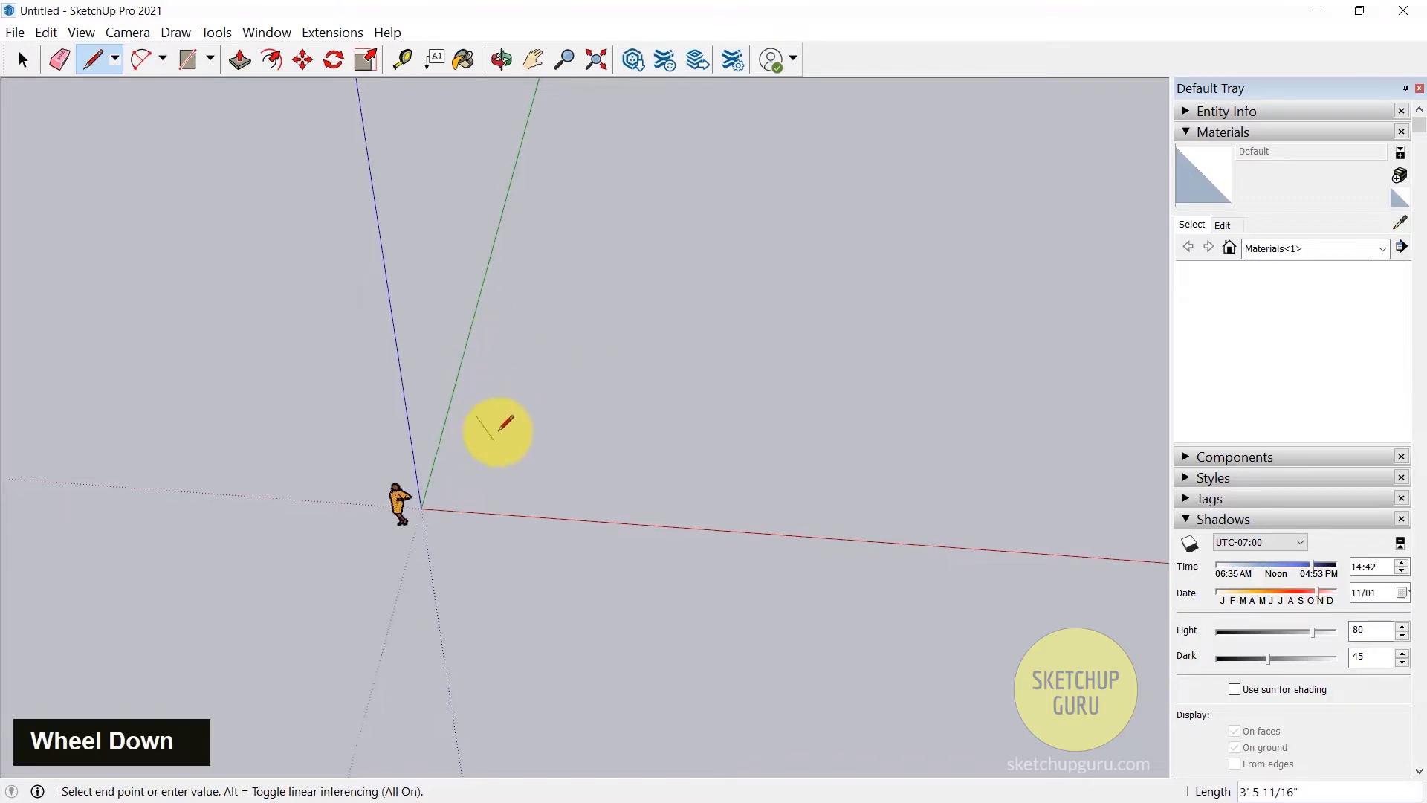
{"action": "scroll", "coordinate": [566, 418], "scroll_direction": "up", "scroll_amount": 1}
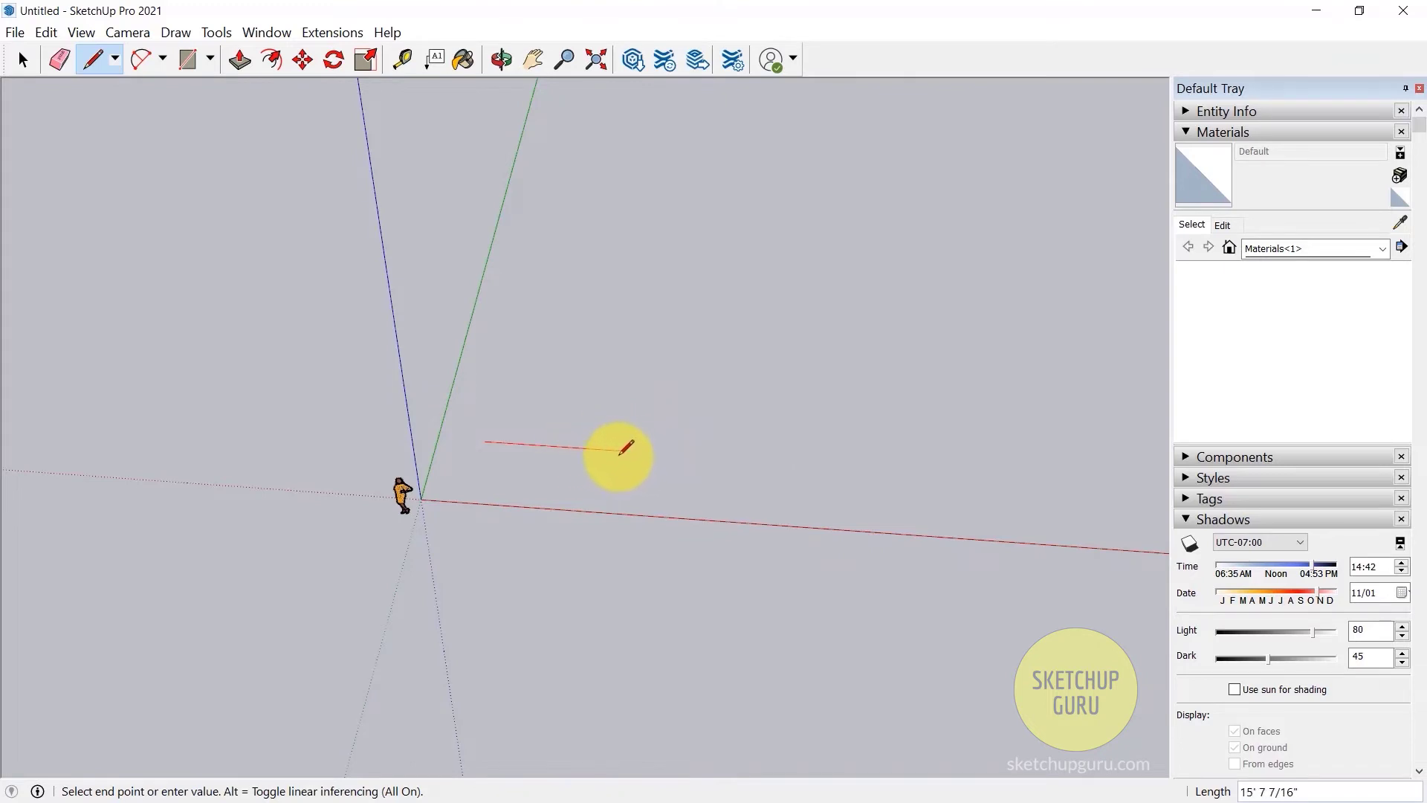
{"action": "left_click", "coordinate": [590, 448]}
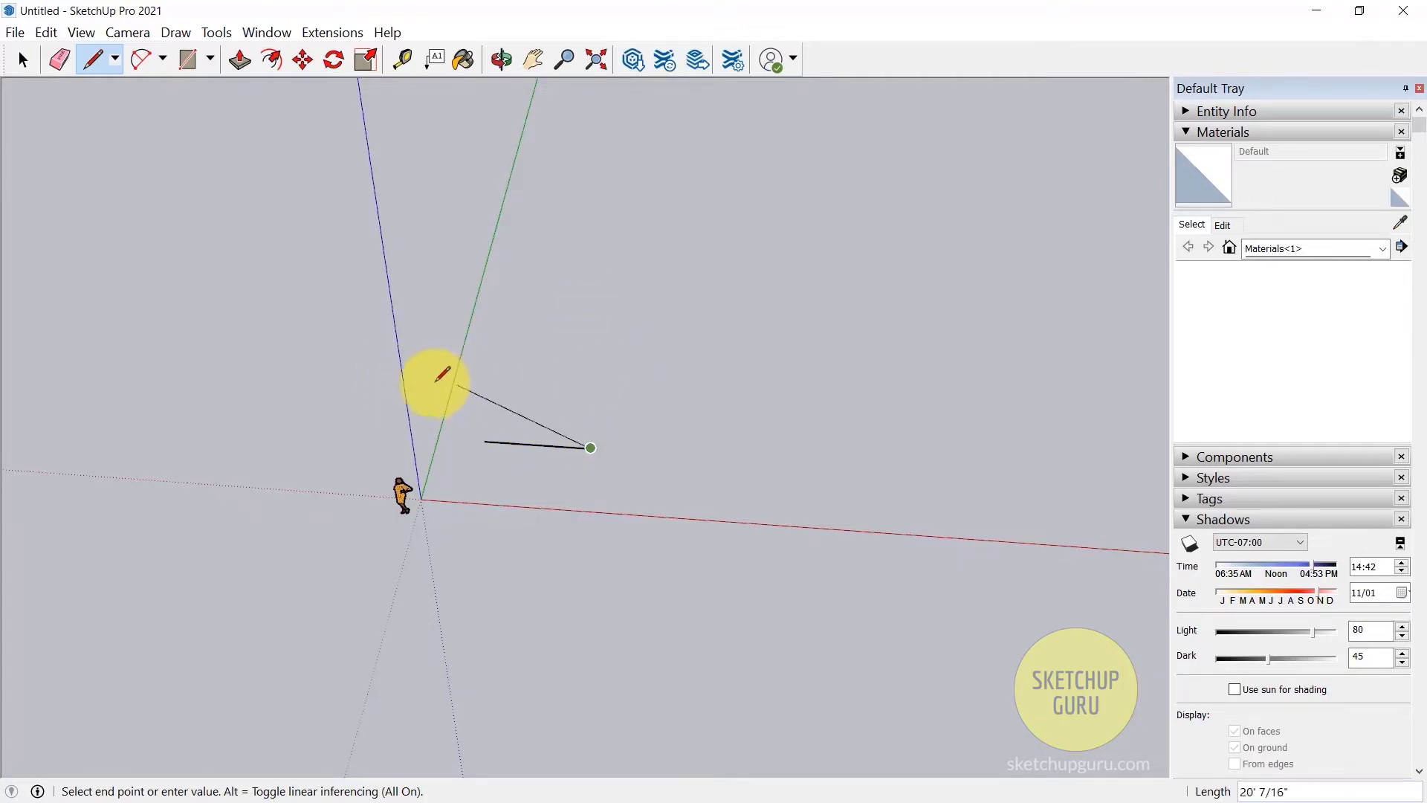
{"action": "mouse_move", "coordinate": [558, 389]}
{"action": "middle_mouse_down"}
{"action": "mouse_move", "coordinate": [598, 401]}
{"action": "mouse_move", "coordinate": [265, 386]}
{"action": "mouse_move", "coordinate": [524, 415]}
{"action": "middle_mouse_up"}
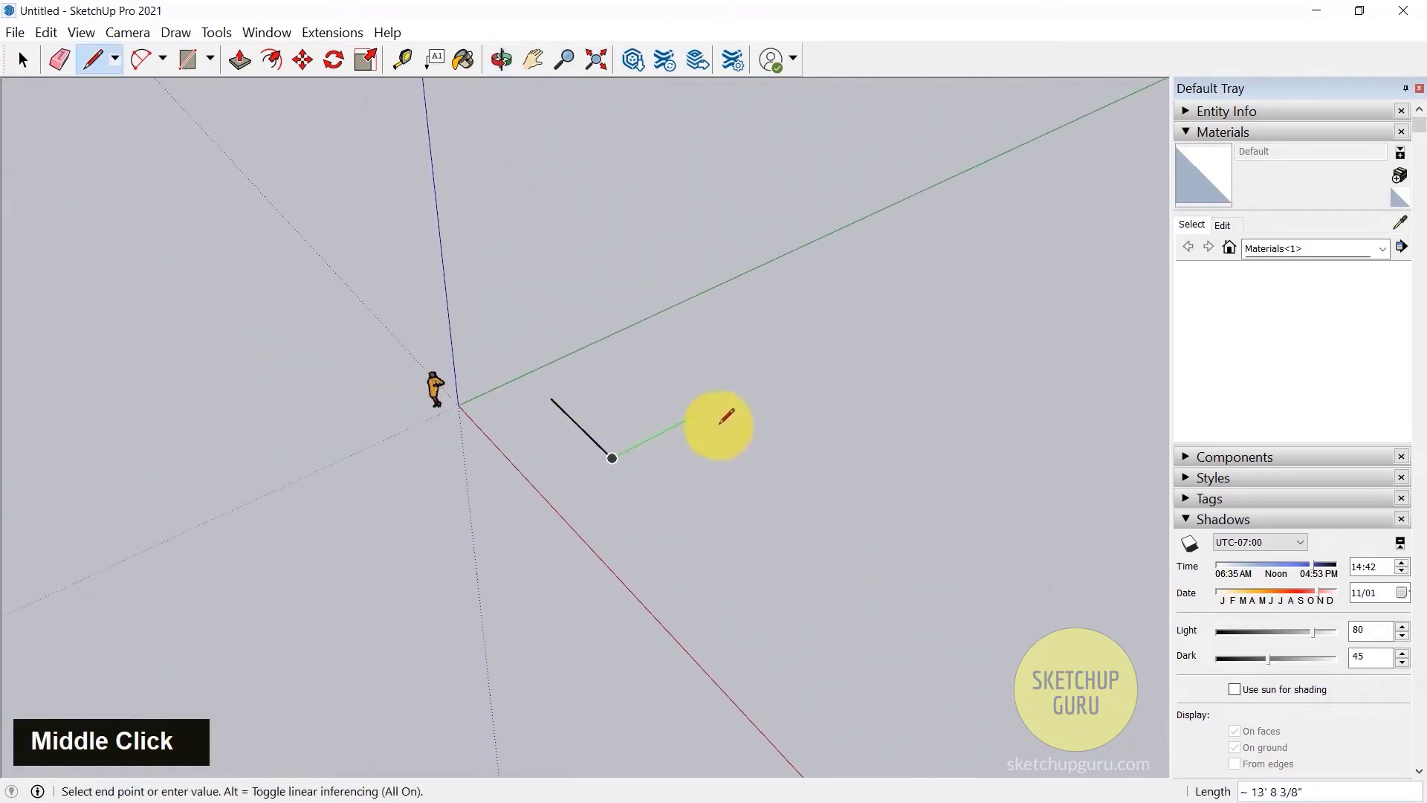
{"action": "left_click", "coordinate": [746, 388]}
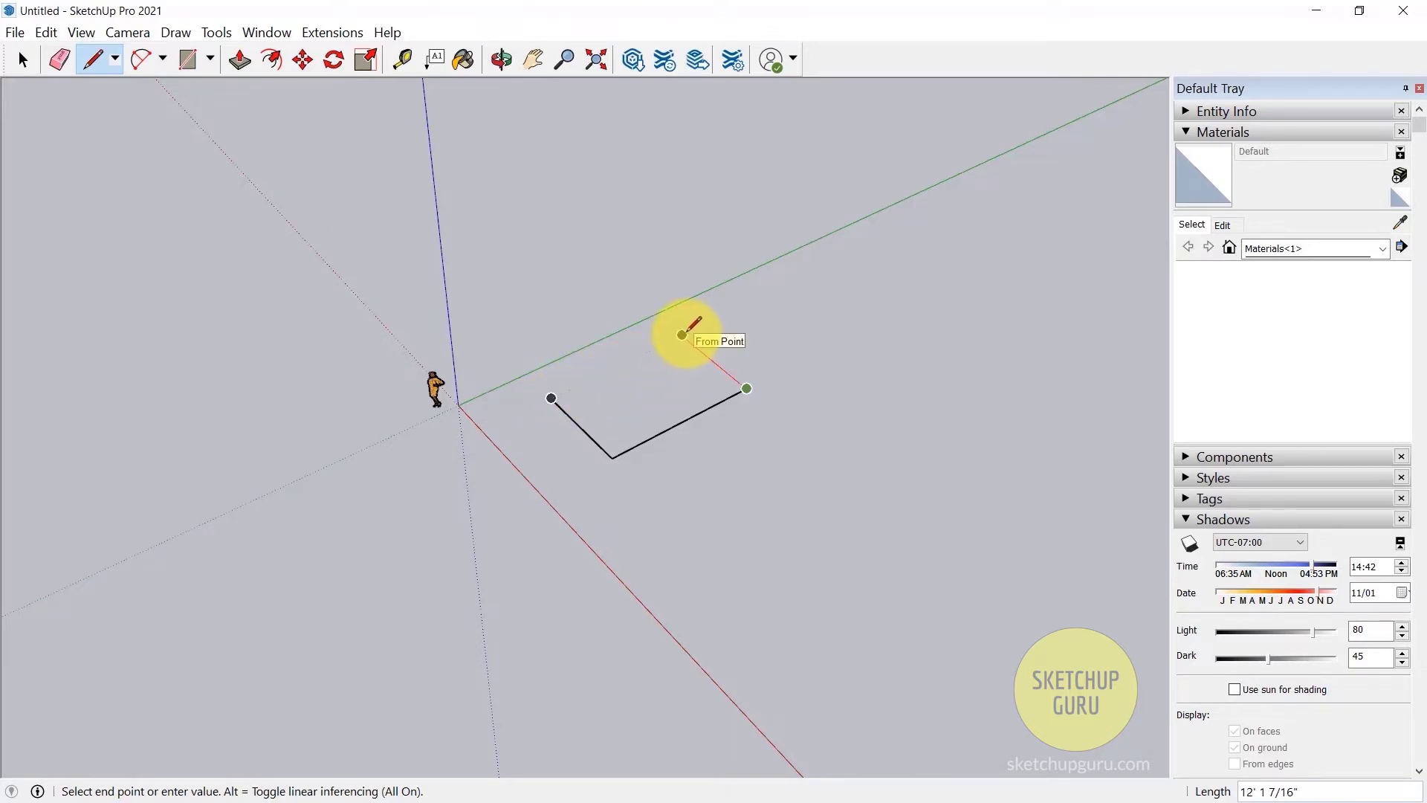
{"action": "left_click", "coordinate": [681, 335]}
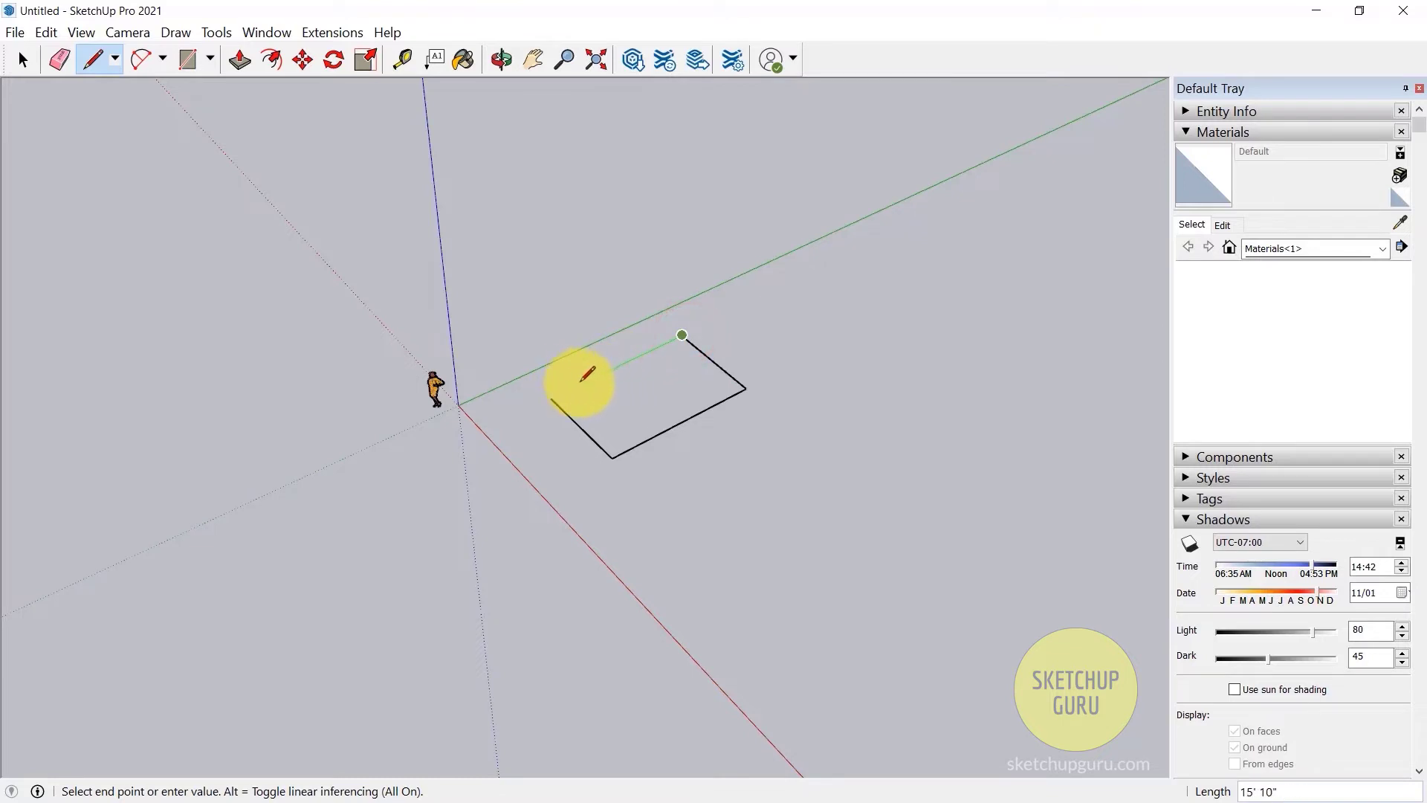
{"action": "left_click", "coordinate": [551, 398]}
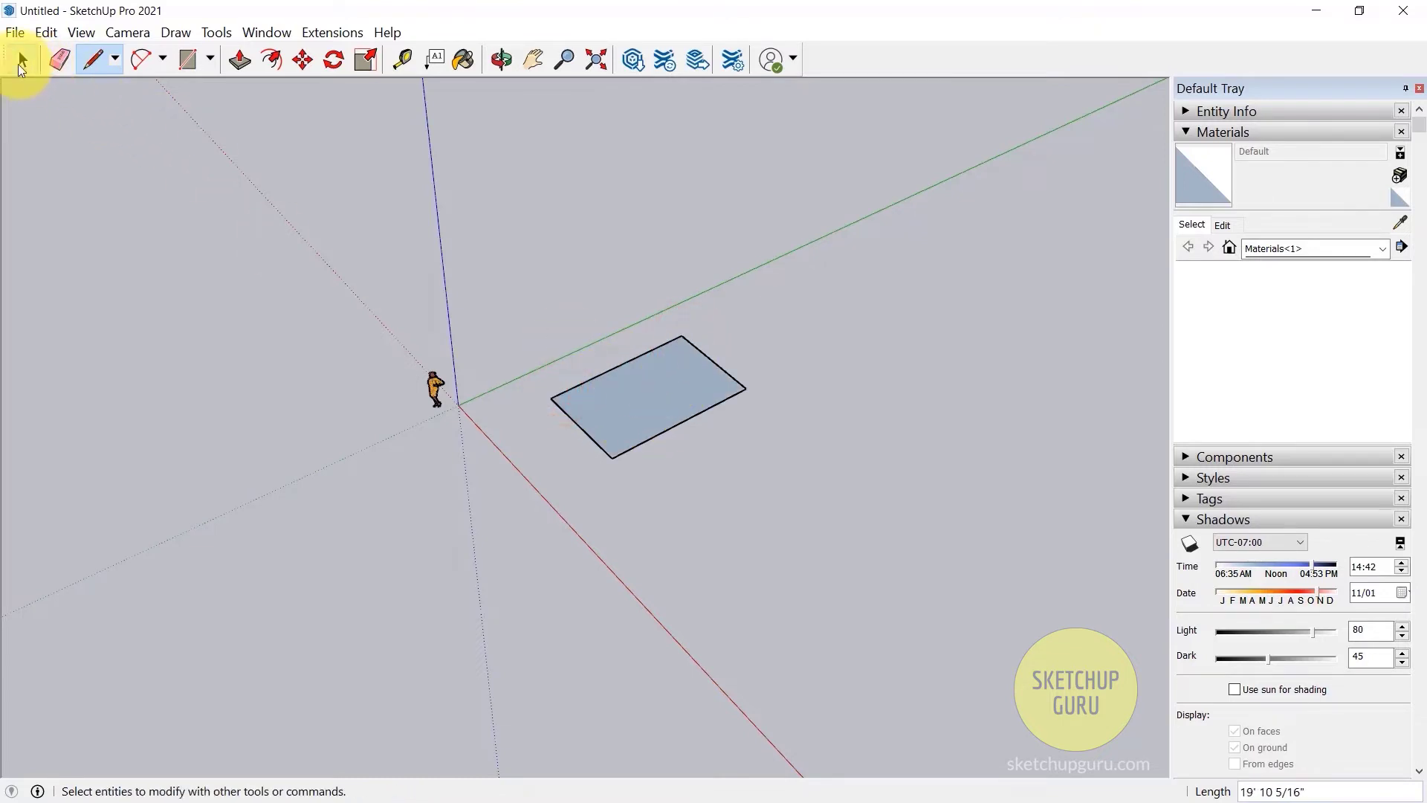
{"action": "left_click", "coordinate": [22, 59]}
{"action": "scroll", "coordinate": [608, 357], "scroll_direction": "up", "scroll_amount": 2}
{"action": "scroll", "coordinate": [608, 357], "scroll_direction": "up", "scroll_amount": 5}
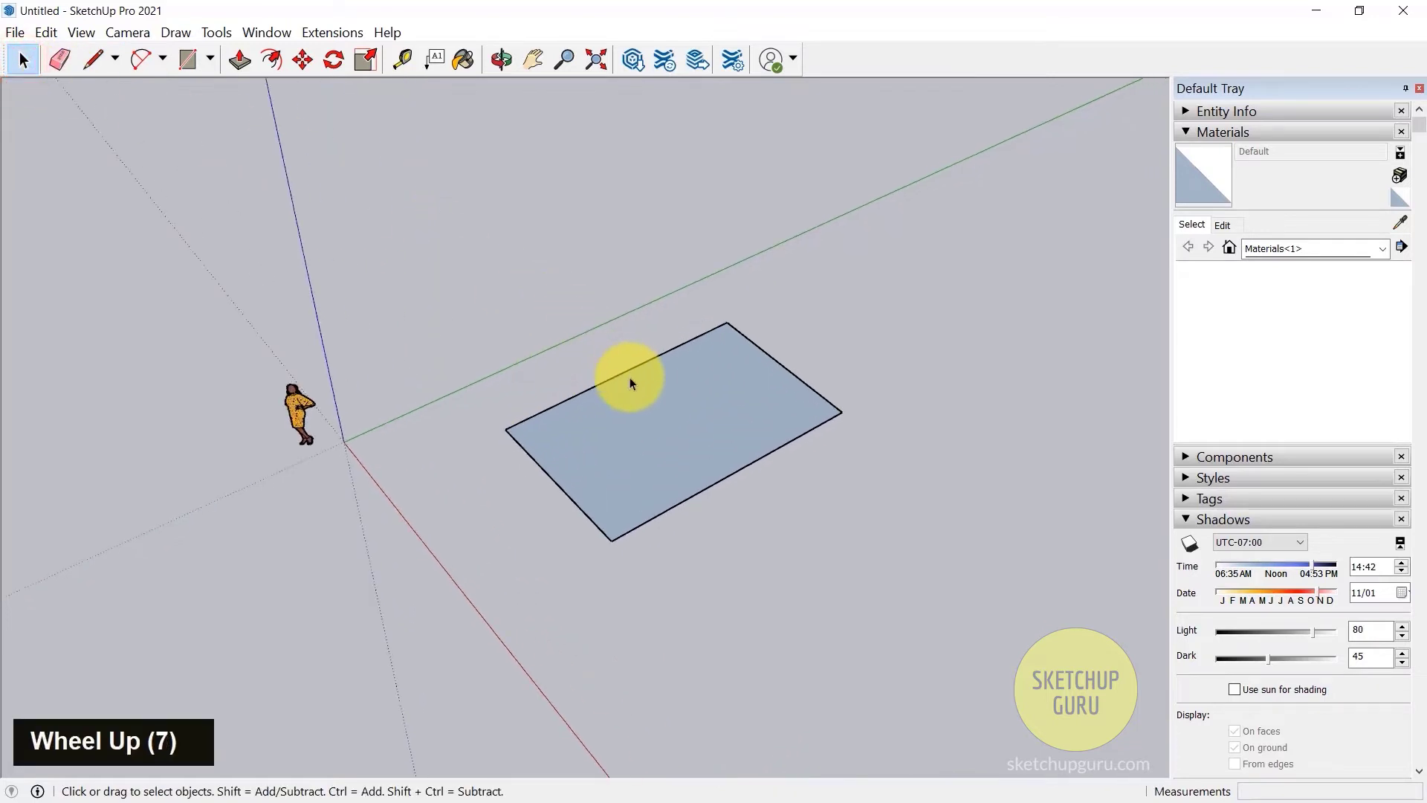
{"action": "middle_click_drag", "start_coordinate": [630, 379], "coordinate": [758, 431]}
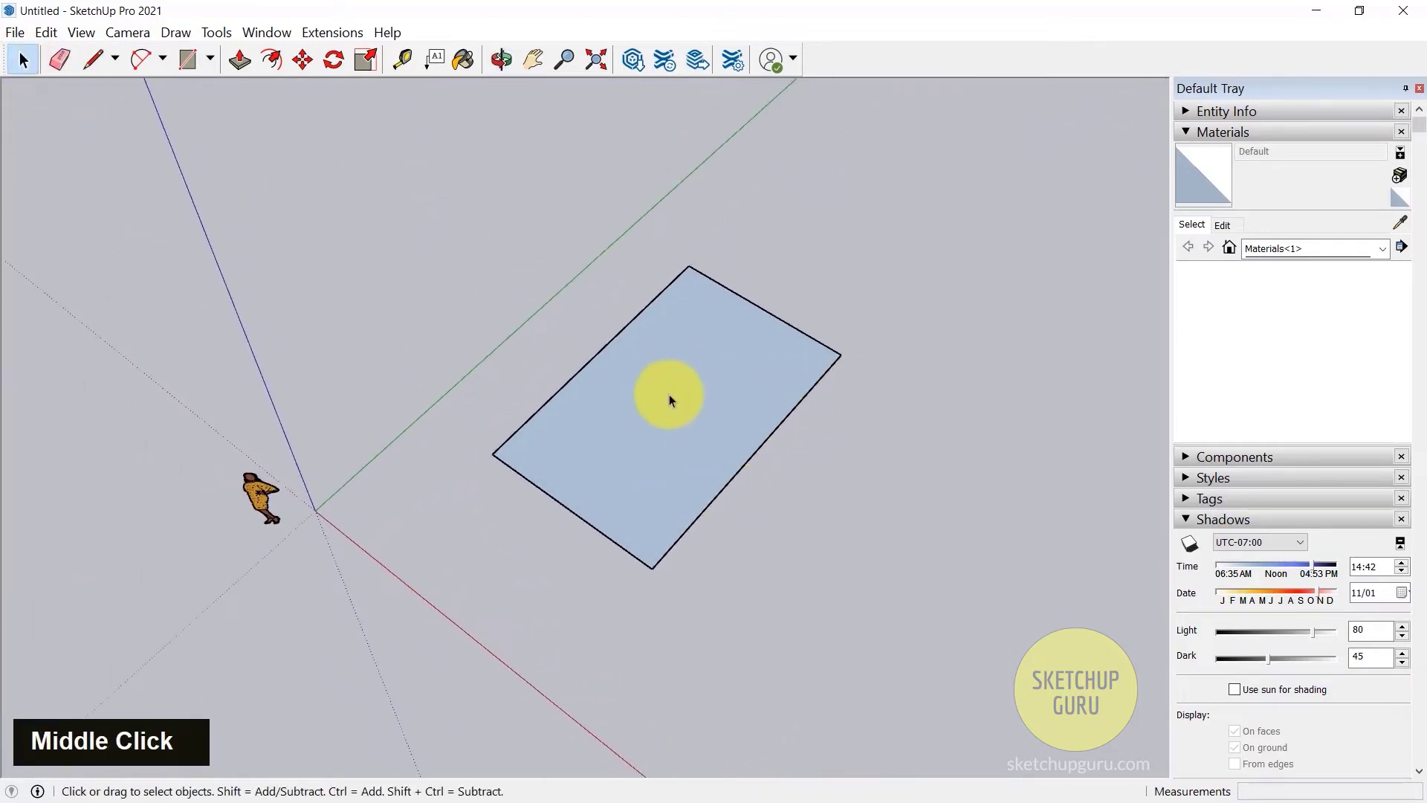
{"action": "left_click", "coordinate": [532, 483]}
{"action": "left_click", "coordinate": [710, 499]}
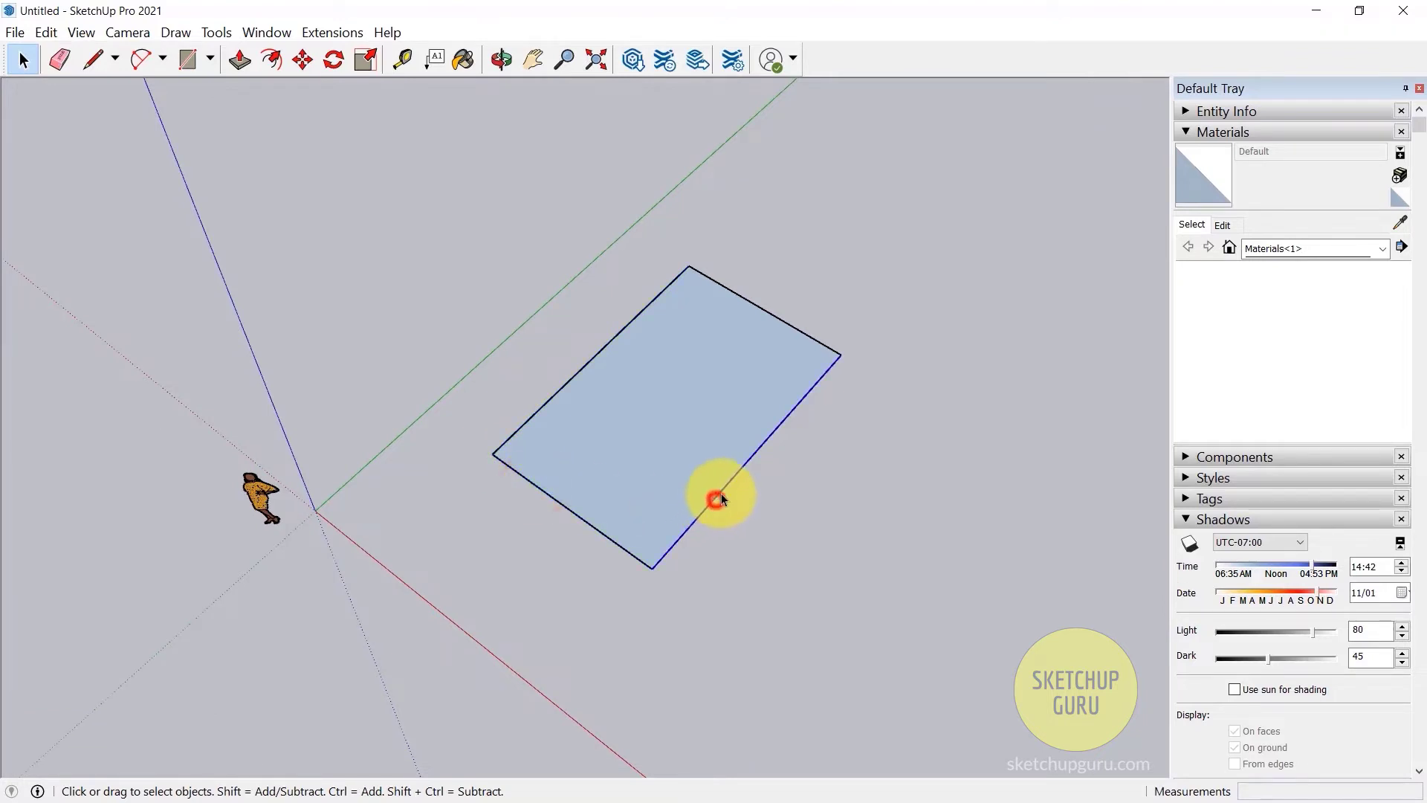
{"action": "left_click", "coordinate": [761, 315]}
{"action": "left_click", "coordinate": [733, 358]}
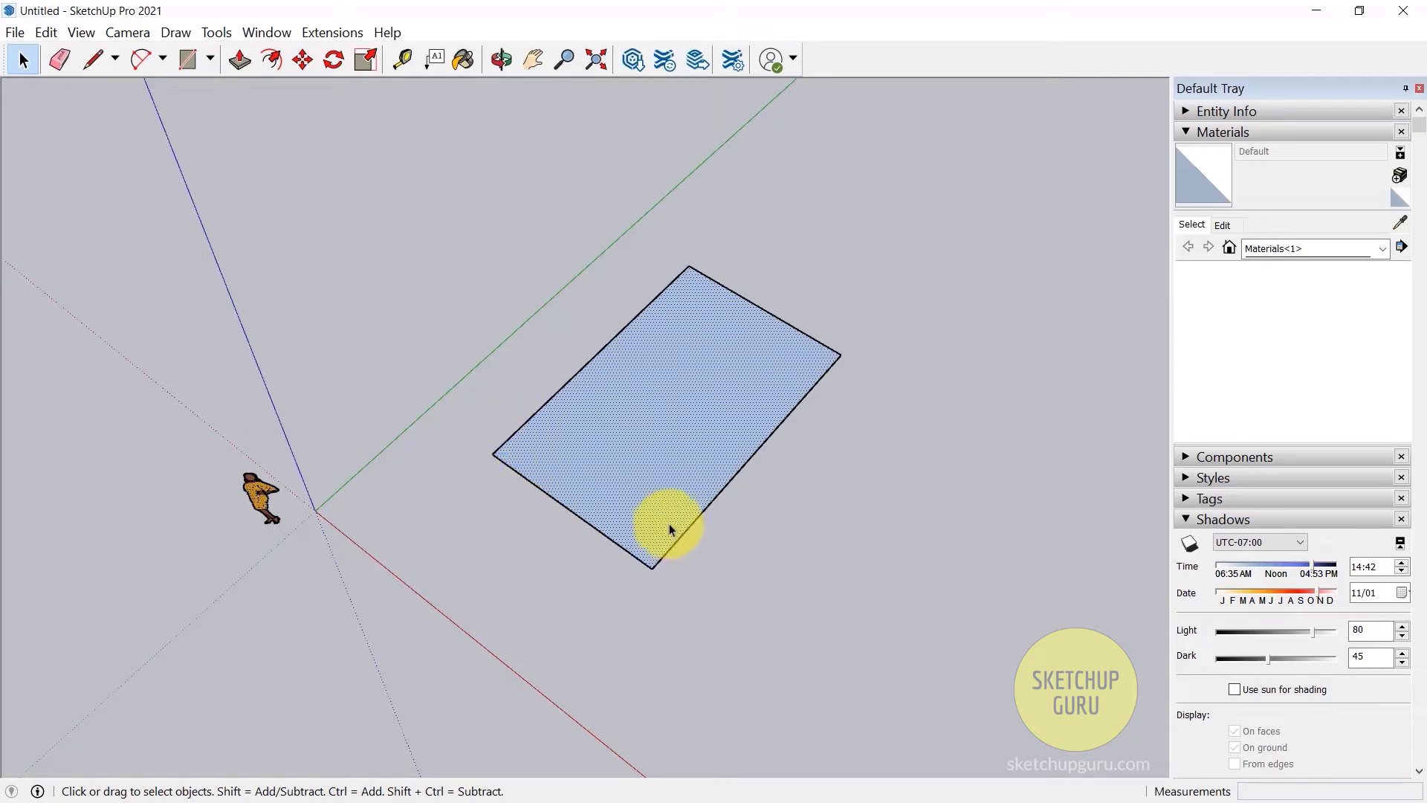
{"action": "middle_click_drag", "start_coordinate": [547, 351], "coordinate": [516, 16]}
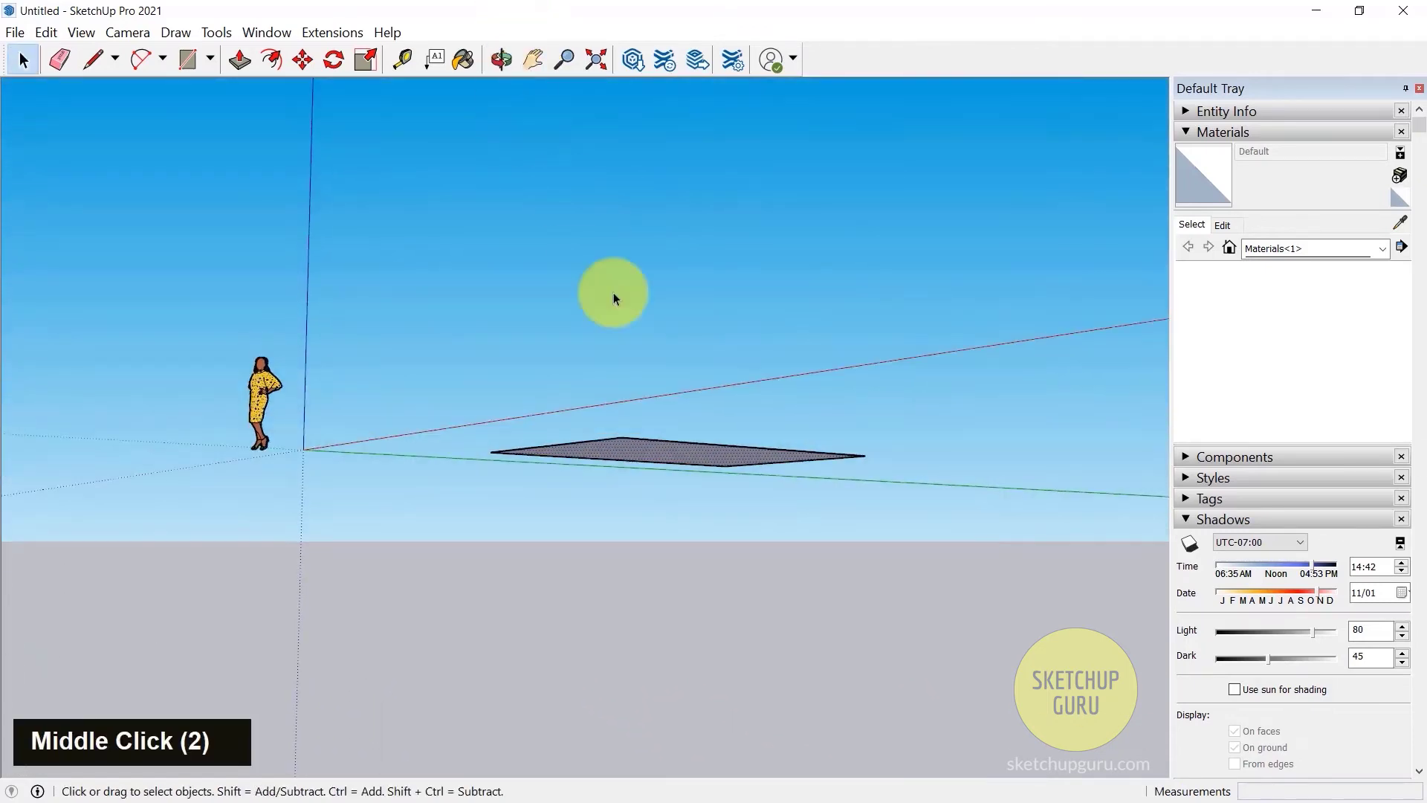
{"action": "middle_click_drag", "start_coordinate": [605, 293], "coordinate": [679, 538]}
{"action": "scroll", "coordinate": [657, 416], "scroll_direction": "down", "scroll_amount": 3}
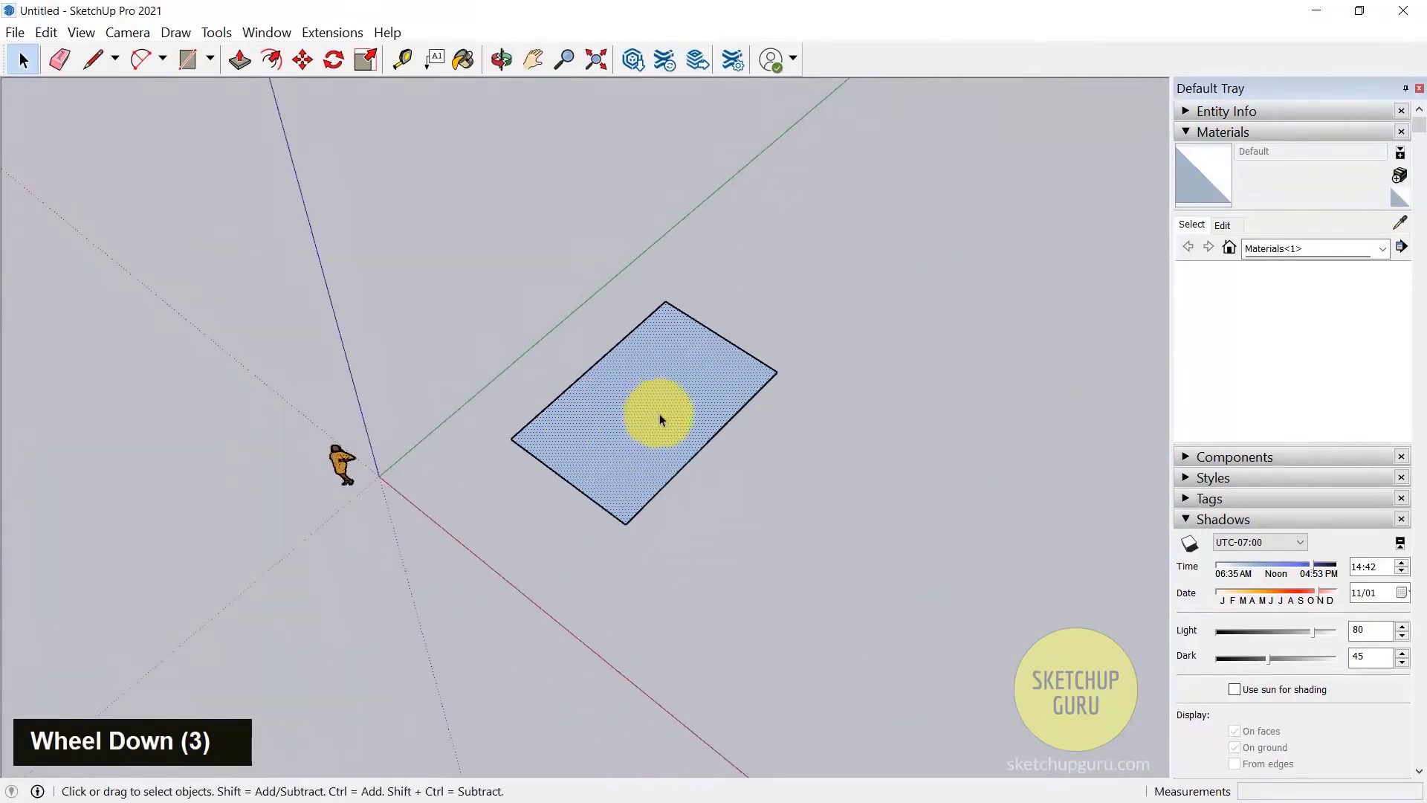
{"action": "scroll", "coordinate": [654, 454], "scroll_direction": "up", "scroll_amount": 5}
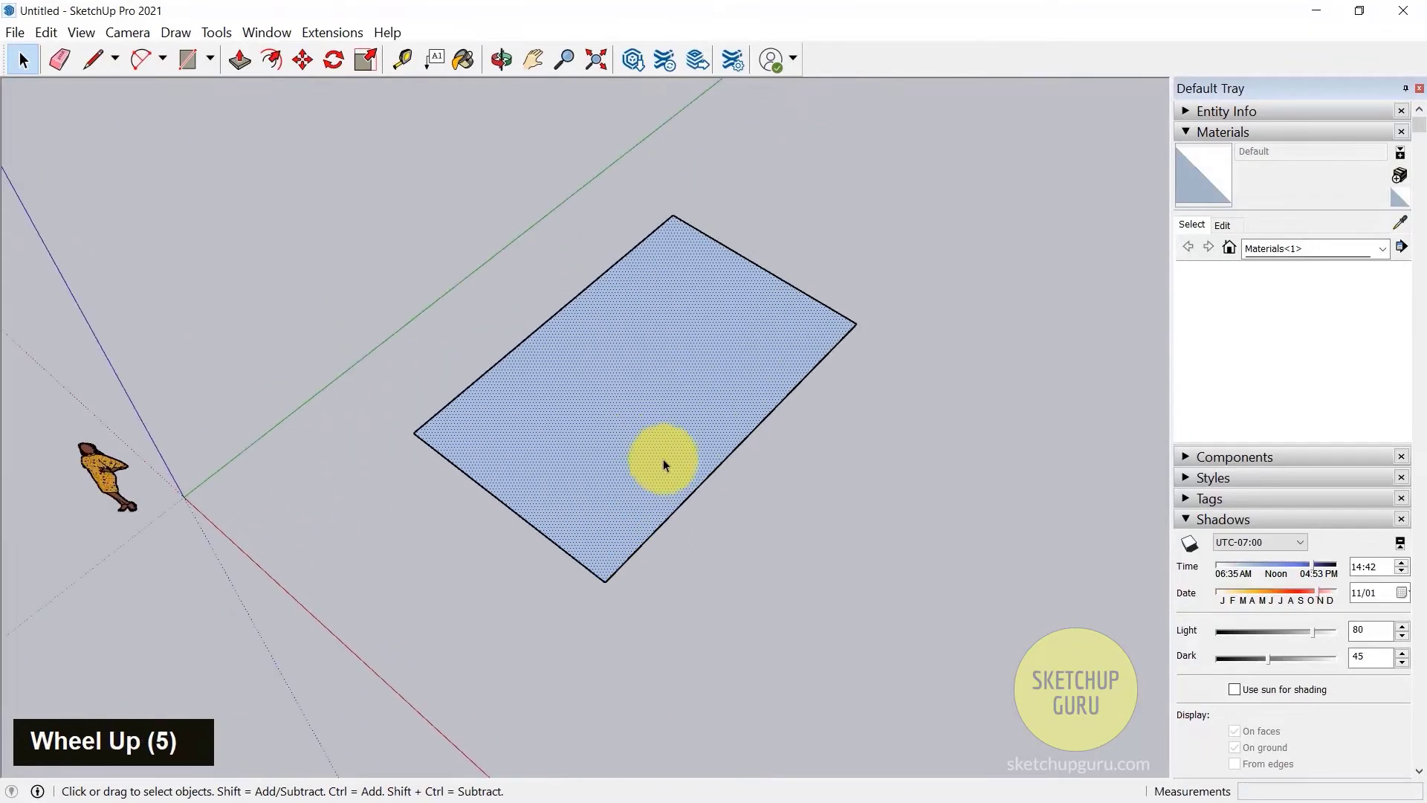
{"action": "middle_click_drag", "start_coordinate": [595, 500], "coordinate": [546, 238]}
{"action": "middle_click_drag", "start_coordinate": [548, 365], "coordinate": [618, 577]}
{"action": "middle_click_drag", "start_coordinate": [596, 452], "coordinate": [706, 479]}
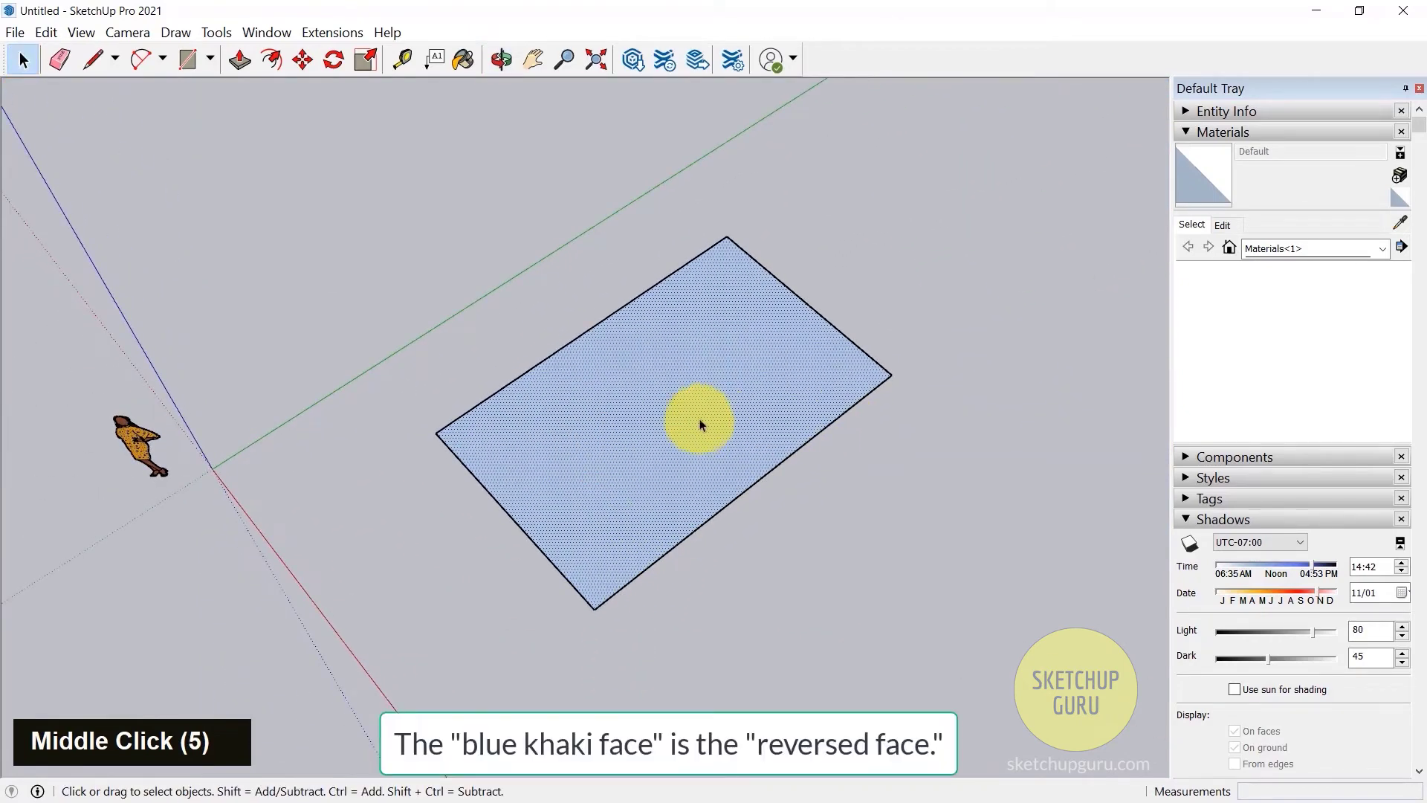
{"action": "scroll", "coordinate": [637, 387], "scroll_direction": "down", "scroll_amount": 2}
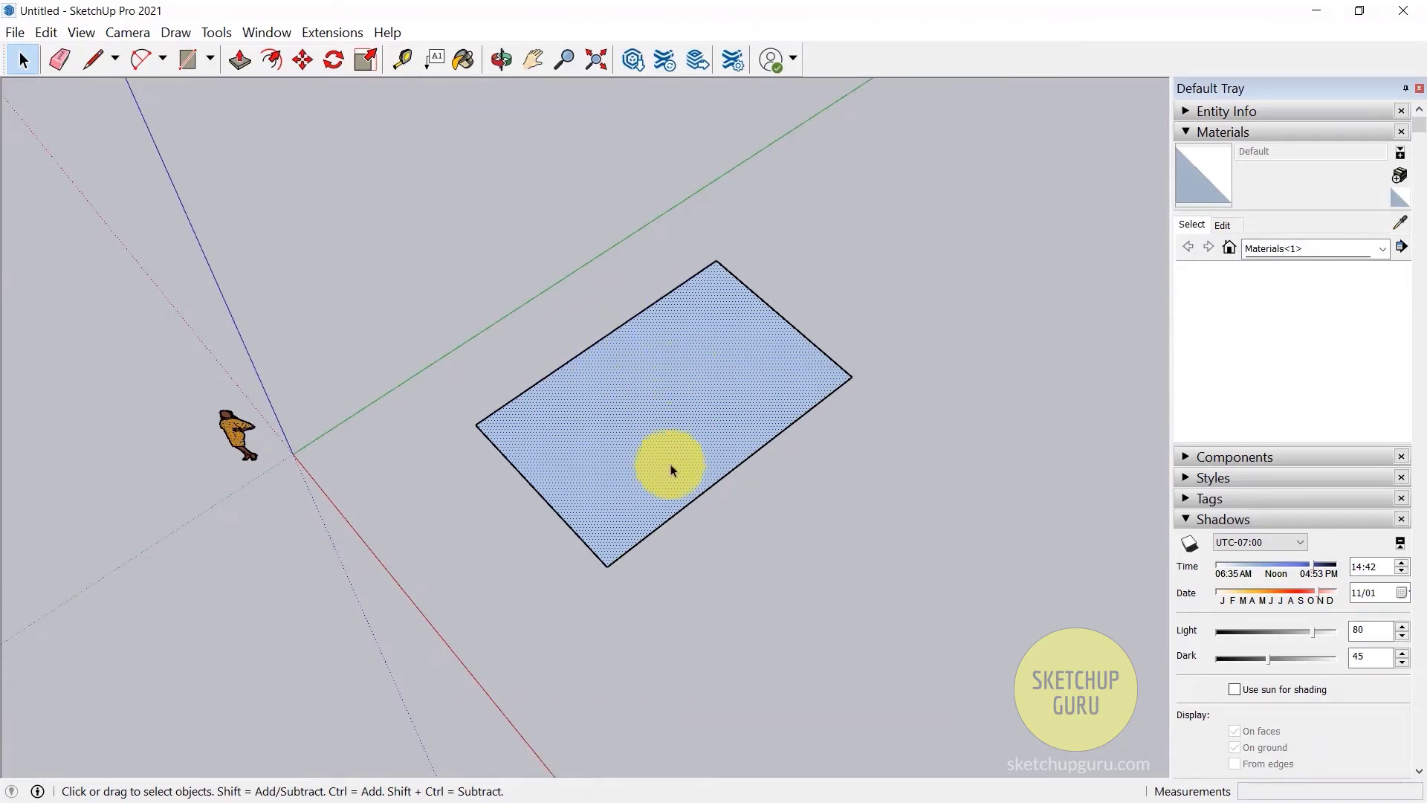
{"action": "middle_click_drag", "start_coordinate": [670, 463], "coordinate": [659, 136]}
{"action": "middle_click_drag", "start_coordinate": [666, 376], "coordinate": [618, 342]}
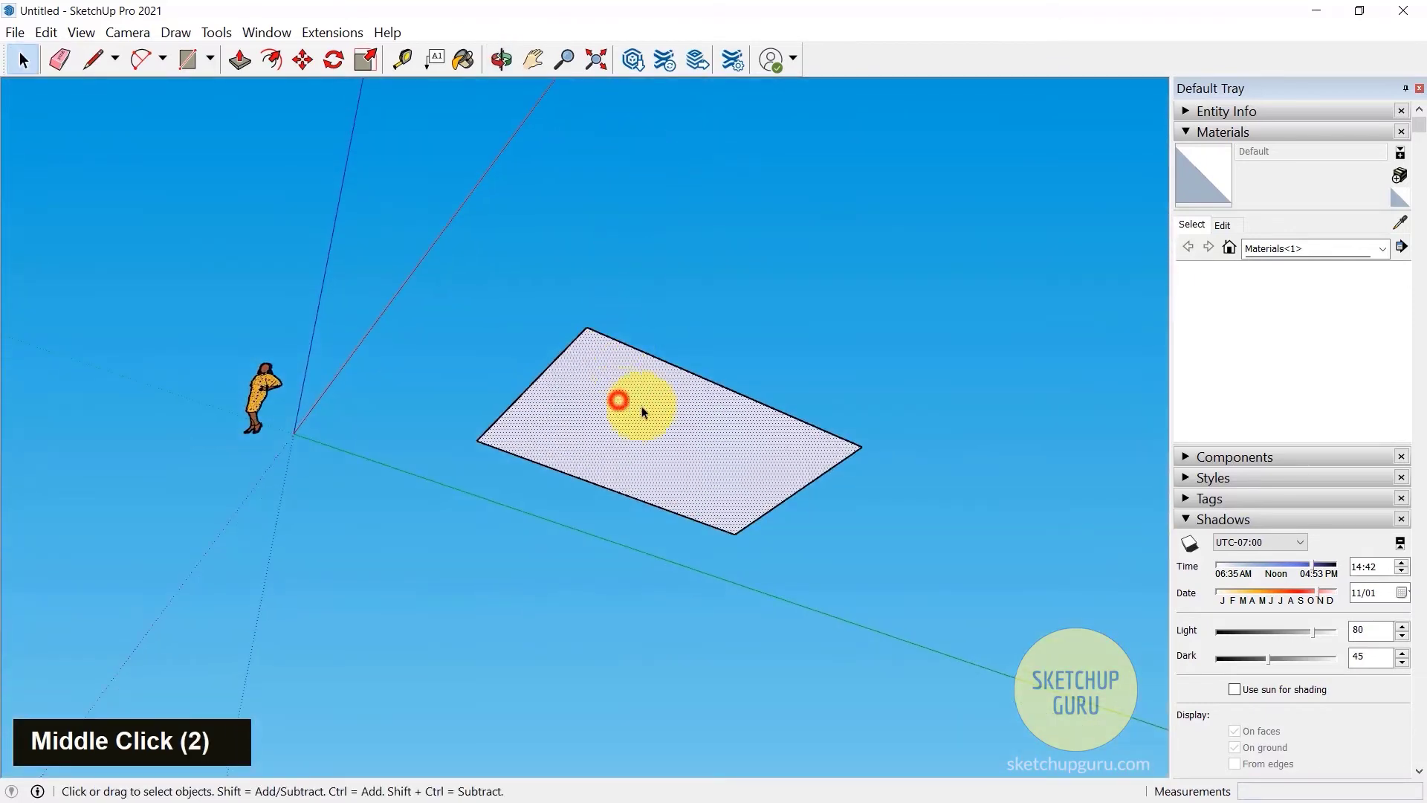
{"action": "middle_click_drag", "start_coordinate": [660, 404], "coordinate": [684, 502]}
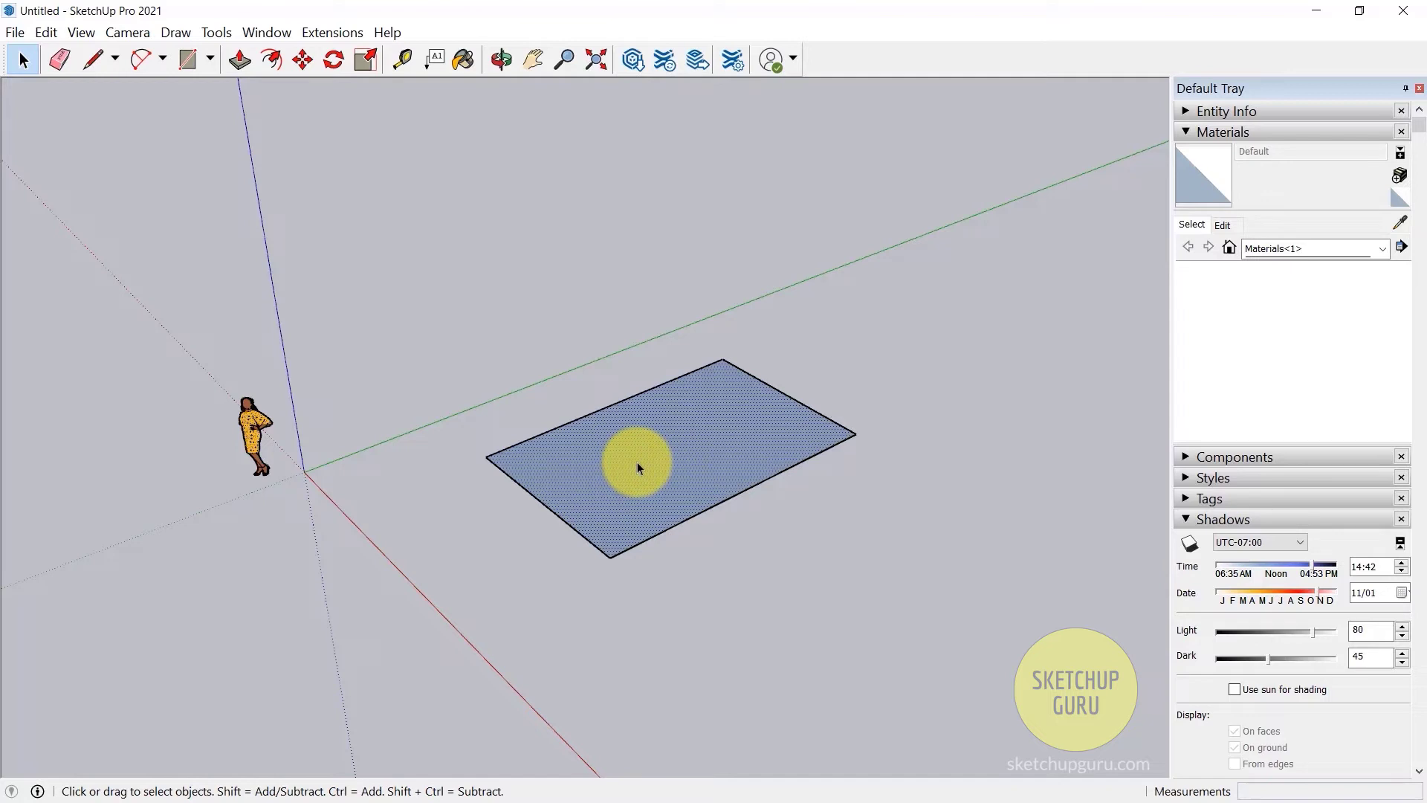
{"action": "middle_click_drag", "start_coordinate": [636, 462], "coordinate": [616, 513]}
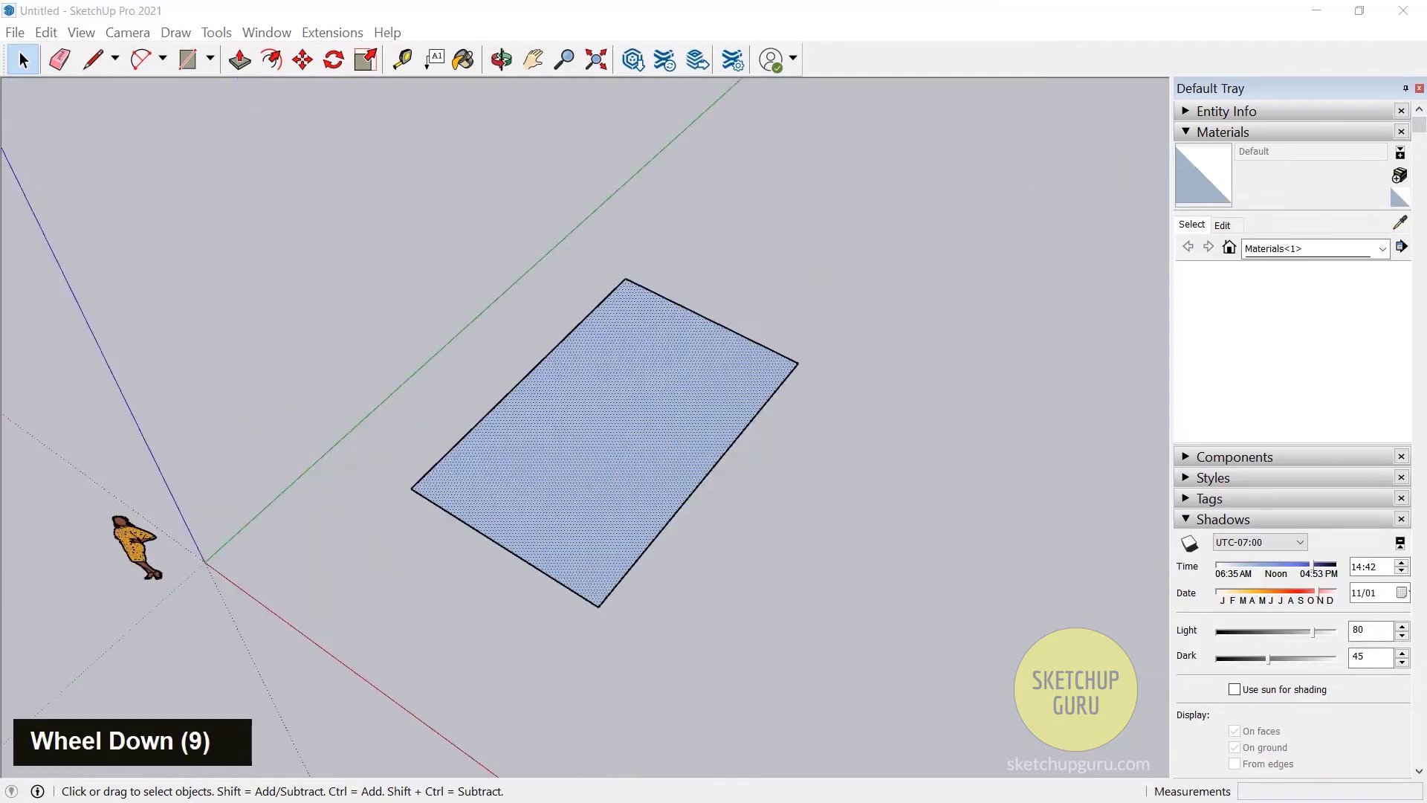
{"action": "middle_click", "coordinate": [78, 407]}
{"action": "scroll", "coordinate": [382, 385], "scroll_direction": "down", "scroll_amount": 2}
{"action": "scroll", "coordinate": [590, 341], "scroll_direction": "down", "scroll_amount": 4}
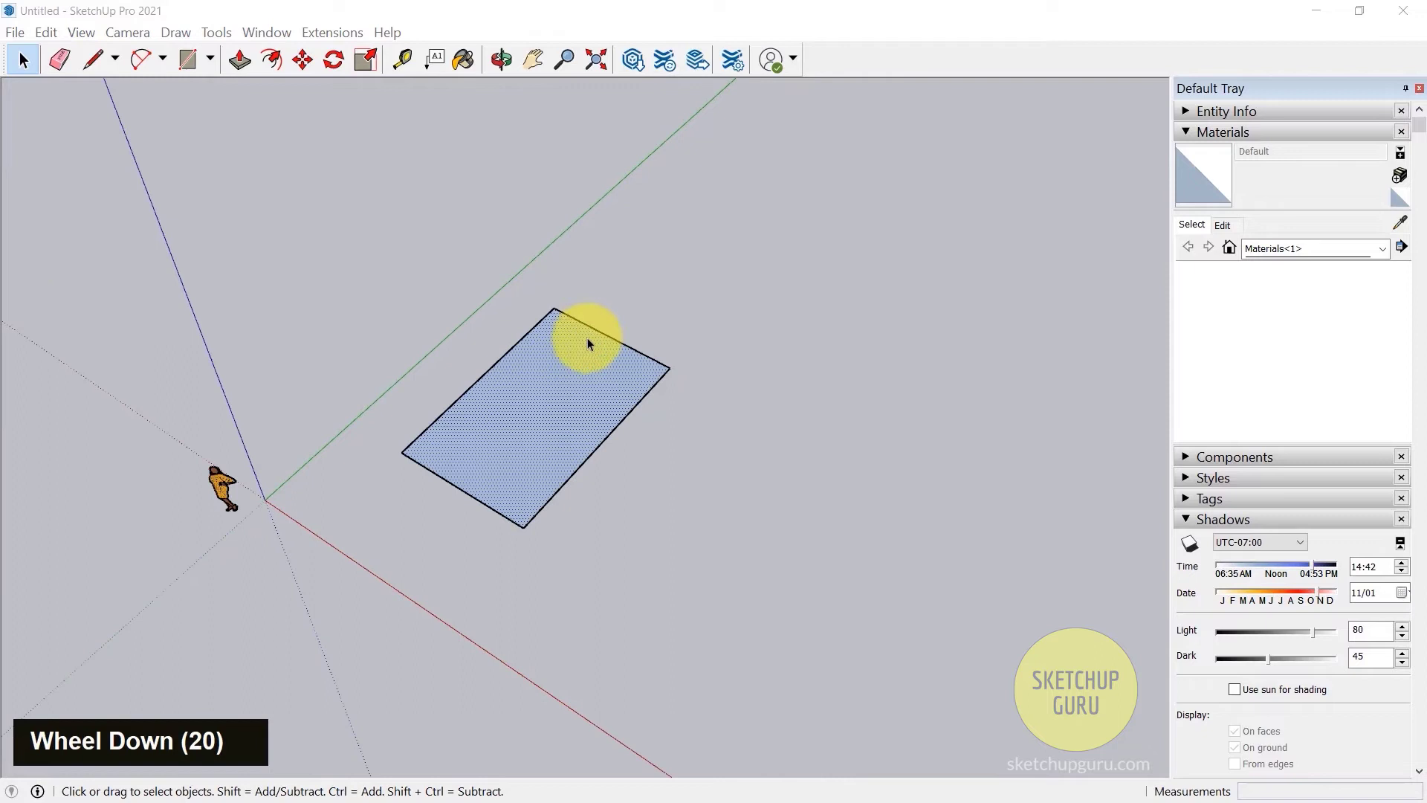
{"action": "scroll", "coordinate": [582, 416], "scroll_direction": "down", "scroll_amount": 6}
{"action": "scroll", "coordinate": [647, 404], "scroll_direction": "up", "scroll_amount": 5}
{"action": "scroll", "coordinate": [421, 320], "scroll_direction": "up", "scroll_amount": 1}
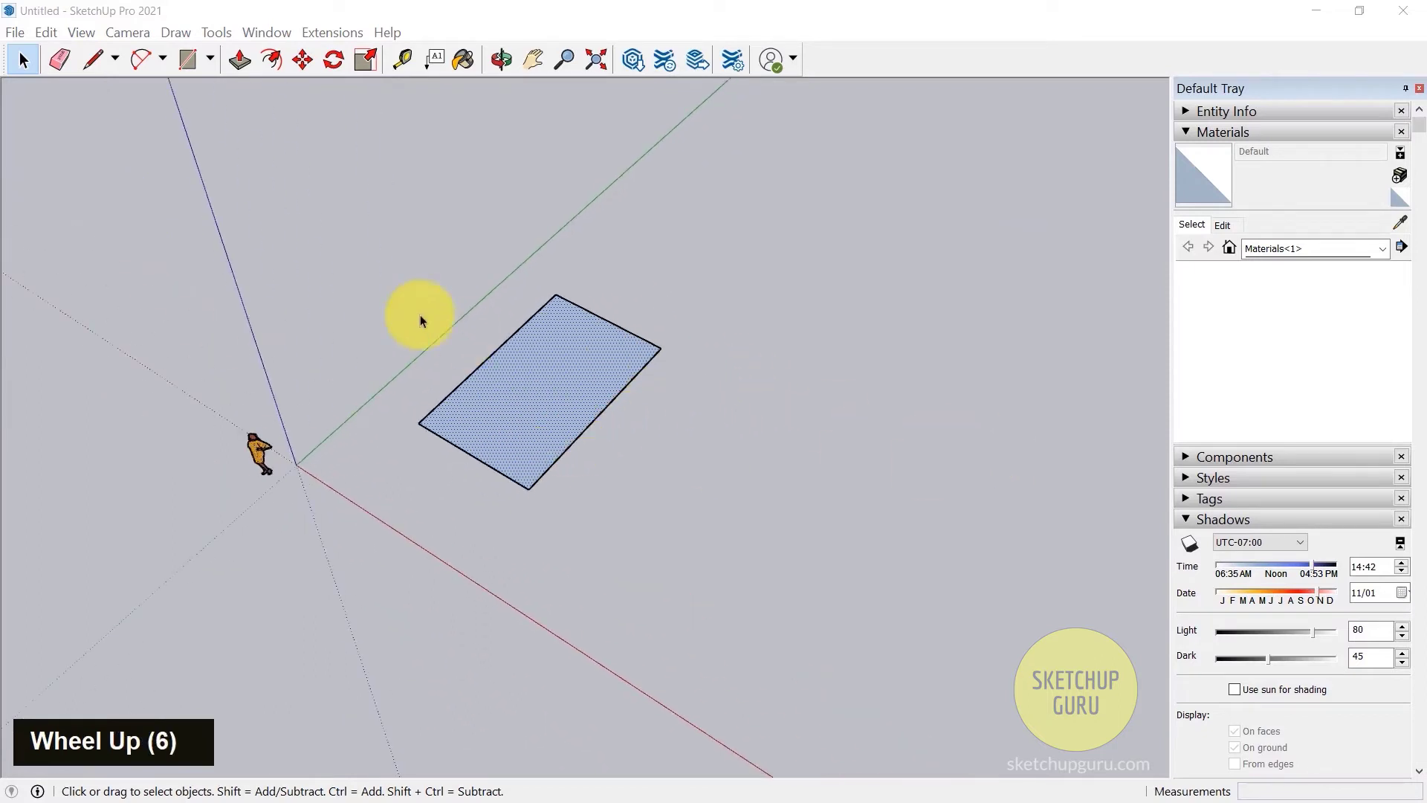
Step: Activate the Line tool (L) and adjust the zoom on the scene
{"action": "left_click", "coordinate": [92, 59]}
{"action": "middle_click", "coordinate": [469, 395]}
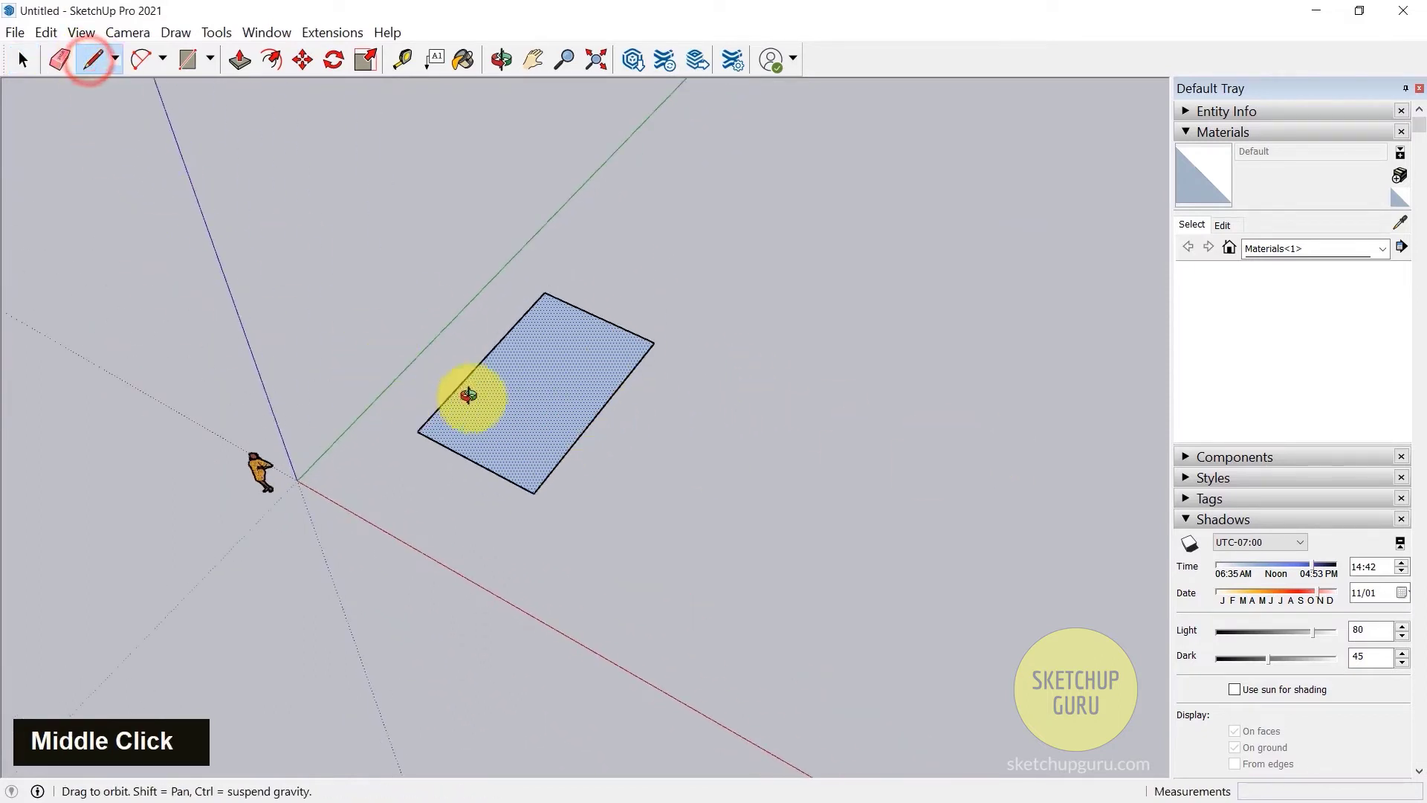
{"action": "scroll", "coordinate": [394, 361], "scroll_direction": "down", "scroll_amount": 6}
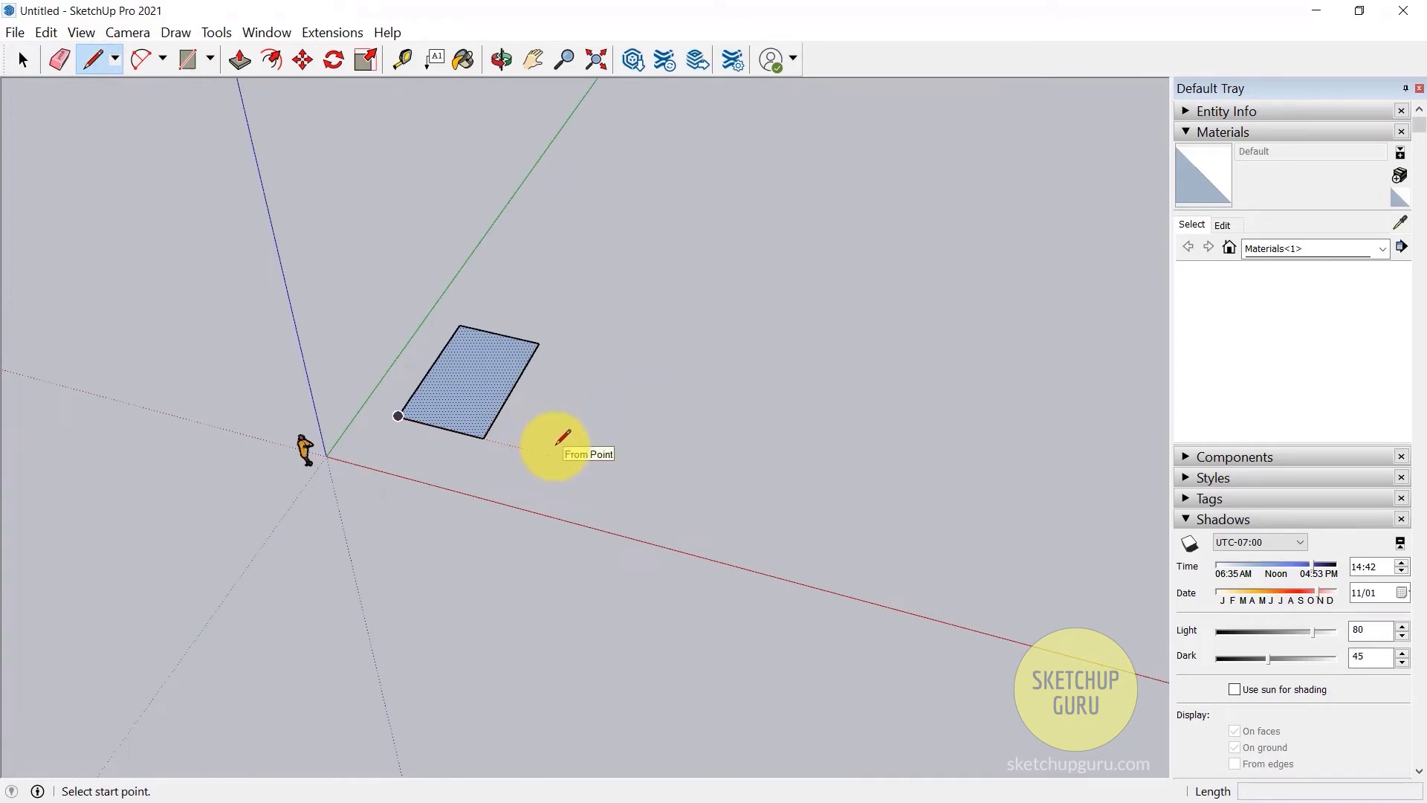
{"action": "scroll", "coordinate": [524, 464], "scroll_direction": "up", "scroll_amount": 2}
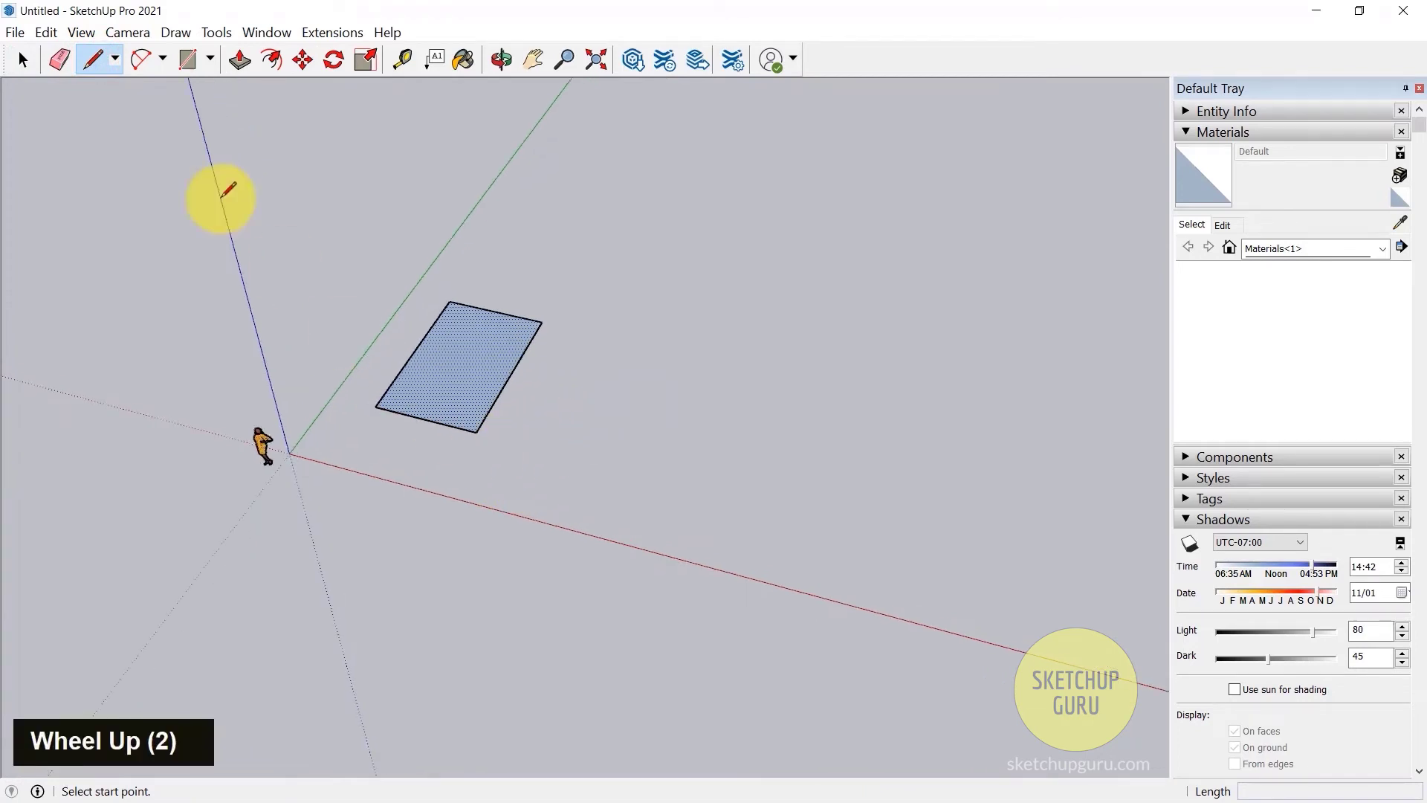
{"action": "left_click", "coordinate": [90, 63]}
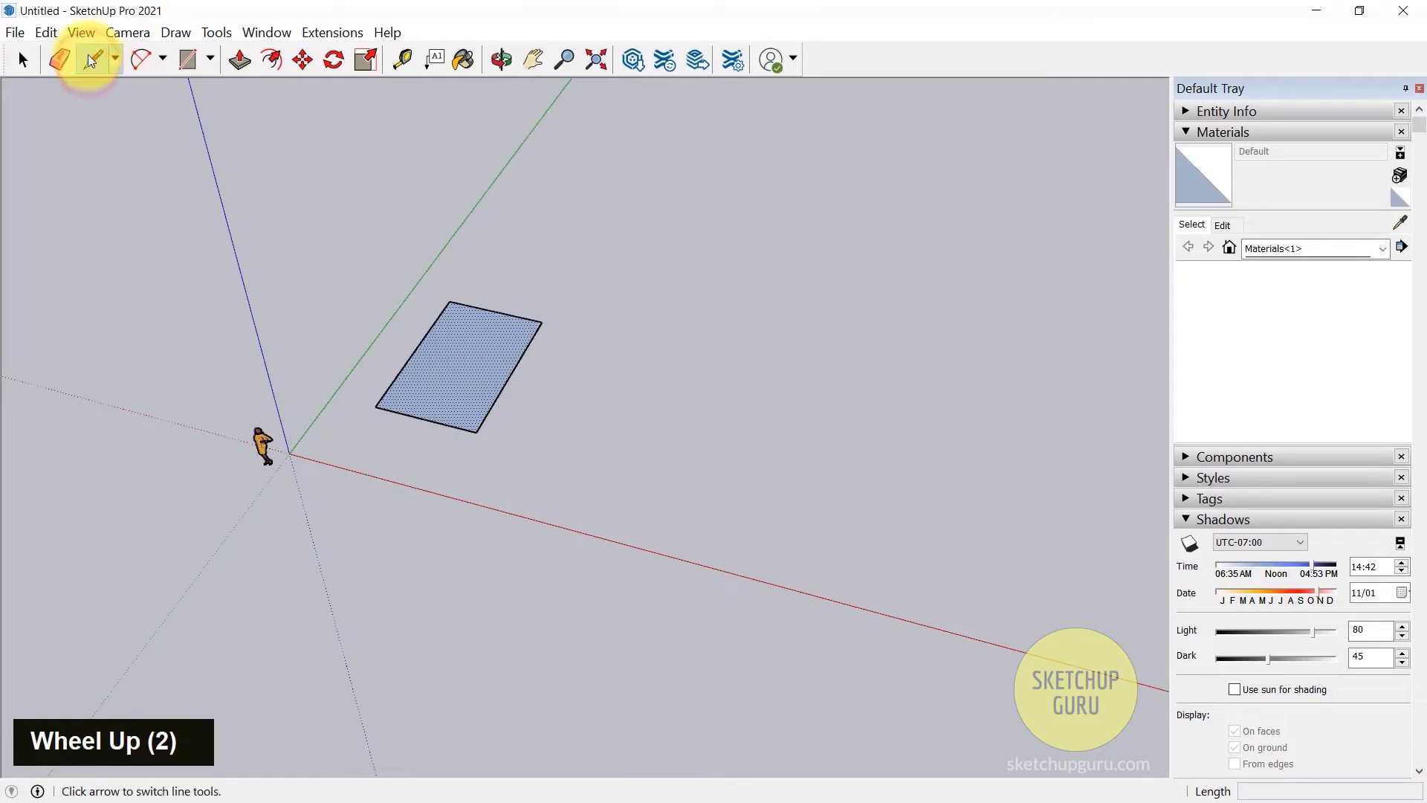
{"action": "key", "text": "l"}
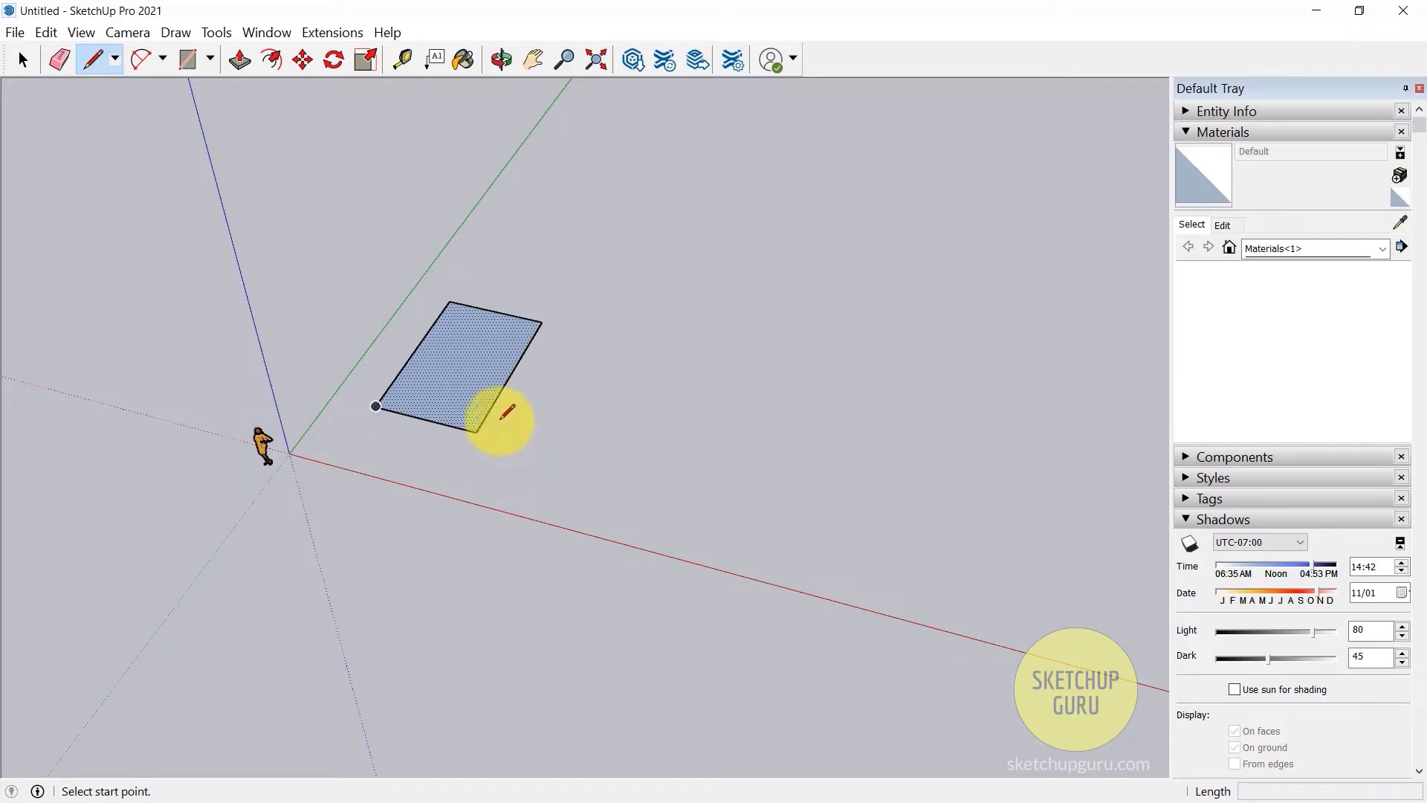
{"action": "scroll", "coordinate": [472, 467], "scroll_direction": "up", "scroll_amount": 3}
Step: Start a line in front of the rectangle and lock its direction to the red axis
{"action": "left_click", "coordinate": [478, 473]}
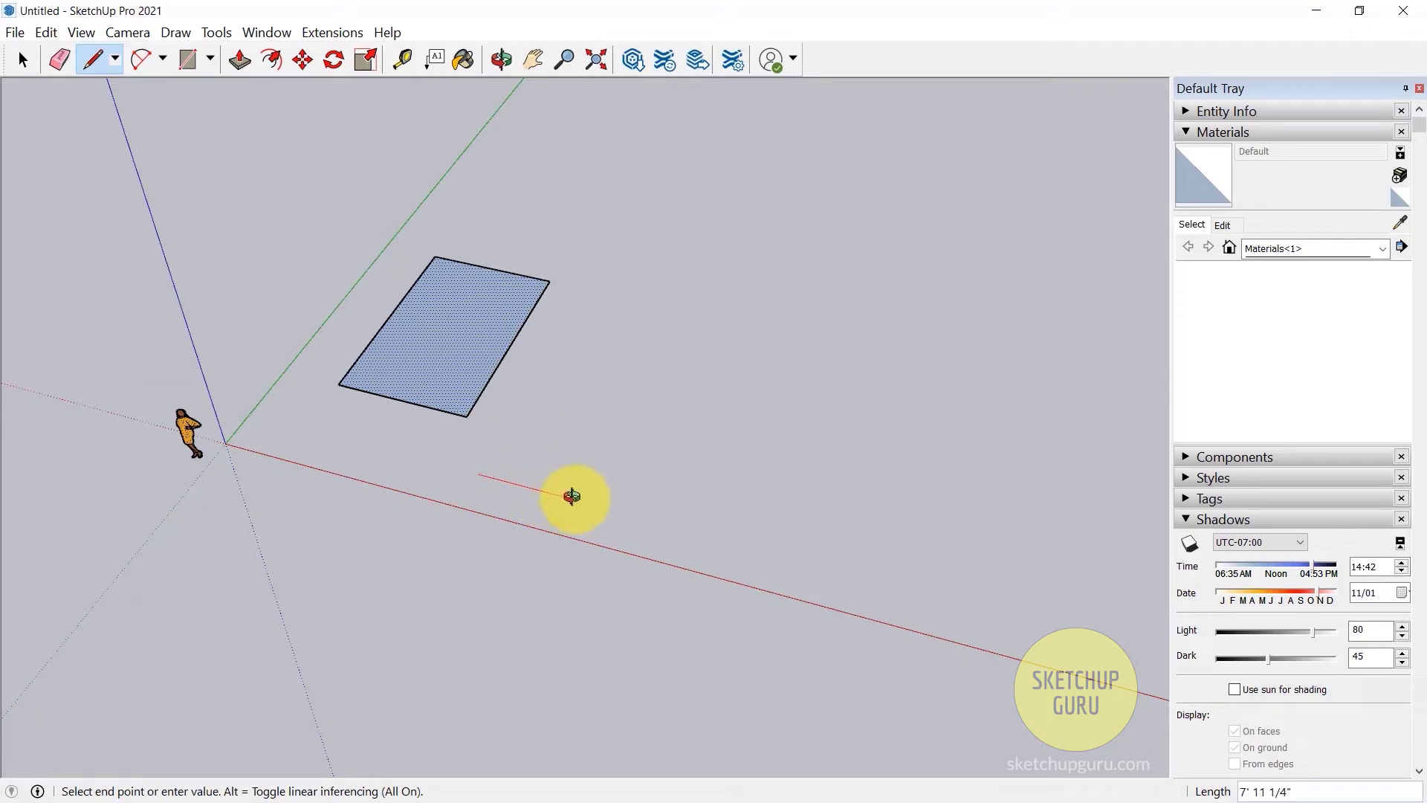
{"action": "middle_click_drag", "start_coordinate": [573, 497], "coordinate": [628, 481]}
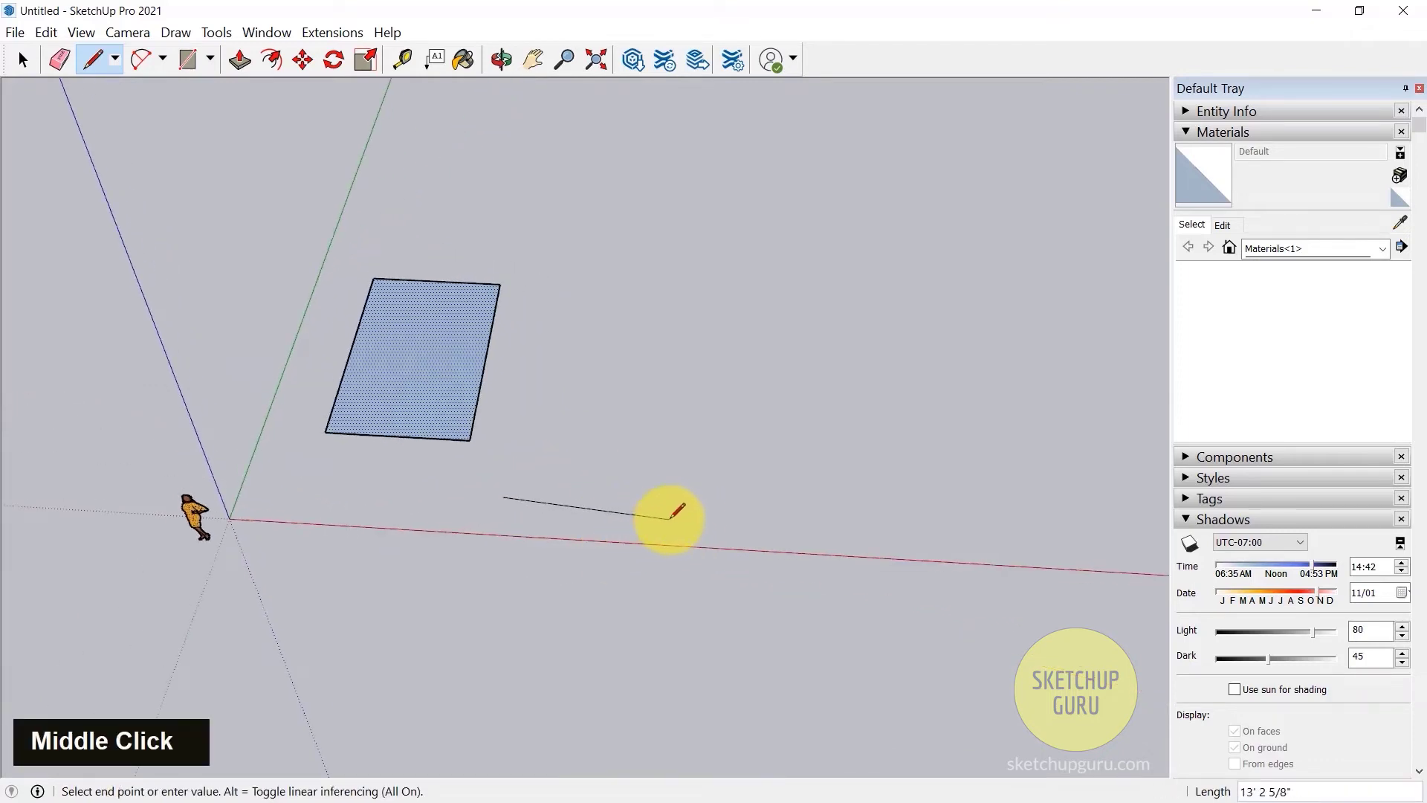
{"action": "middle_click_drag", "start_coordinate": [611, 563], "coordinate": [591, 603]}
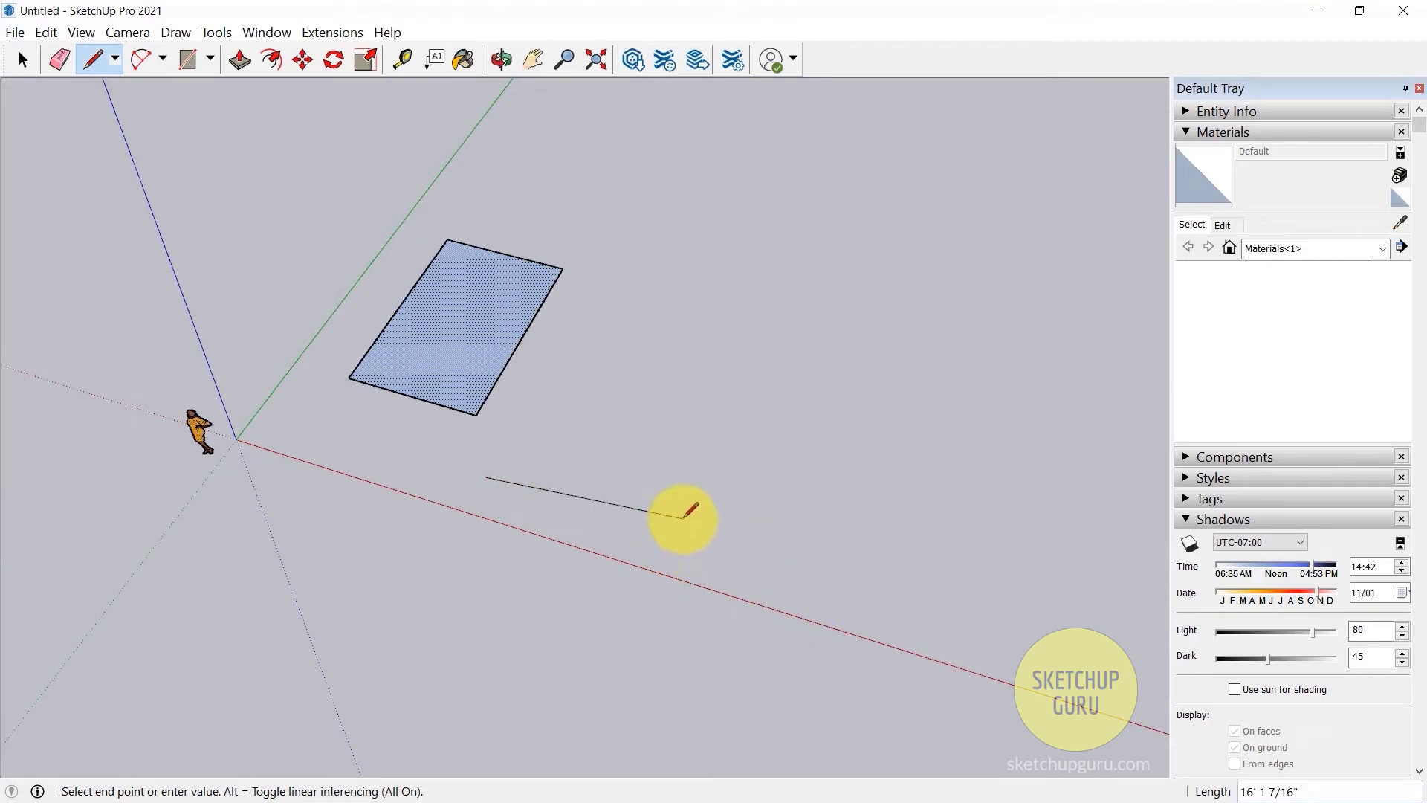
{"action": "key", "text": "Right"}
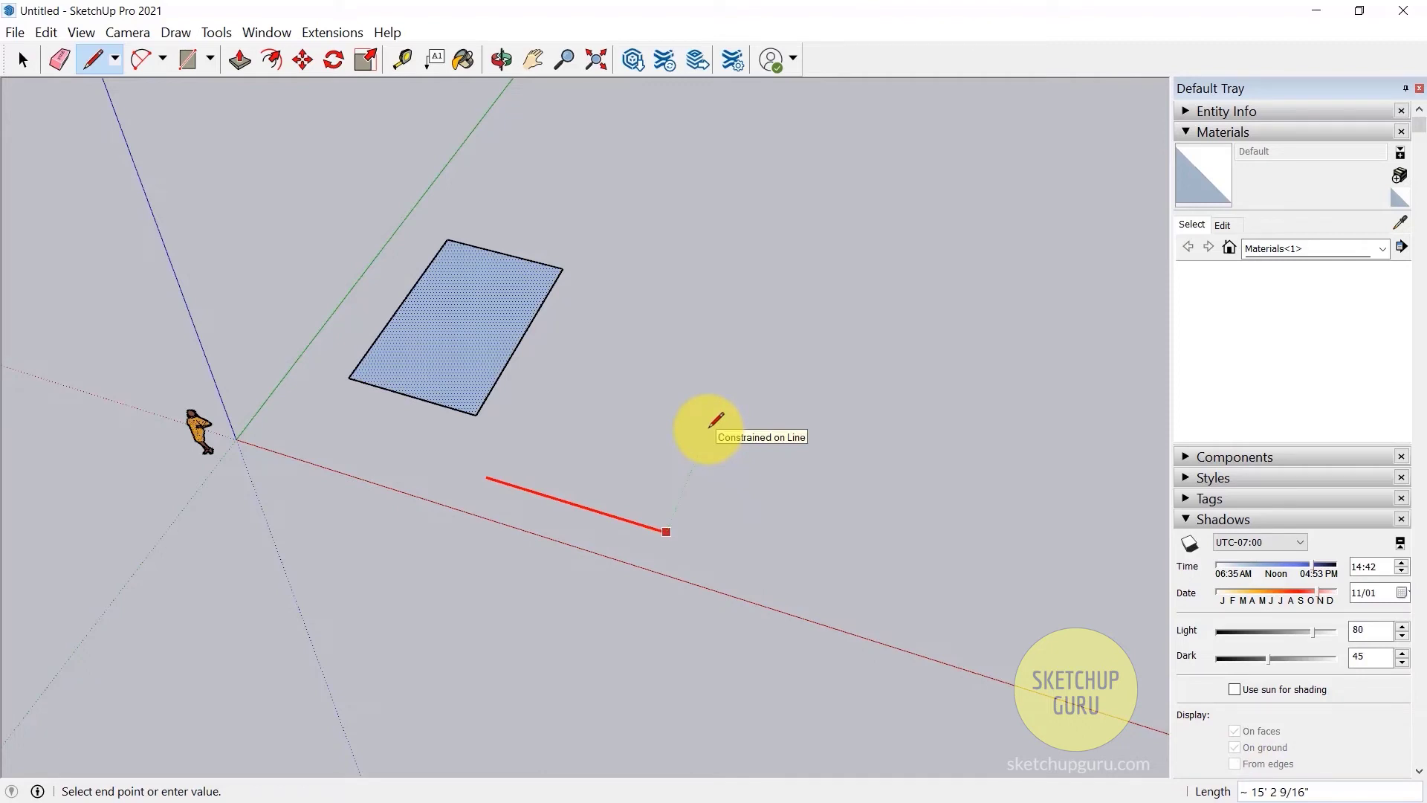
Step: Fix a 10' edge along the red axis, then a length-5 edge locked to the green axis
{"action": "type", "text": "10"}
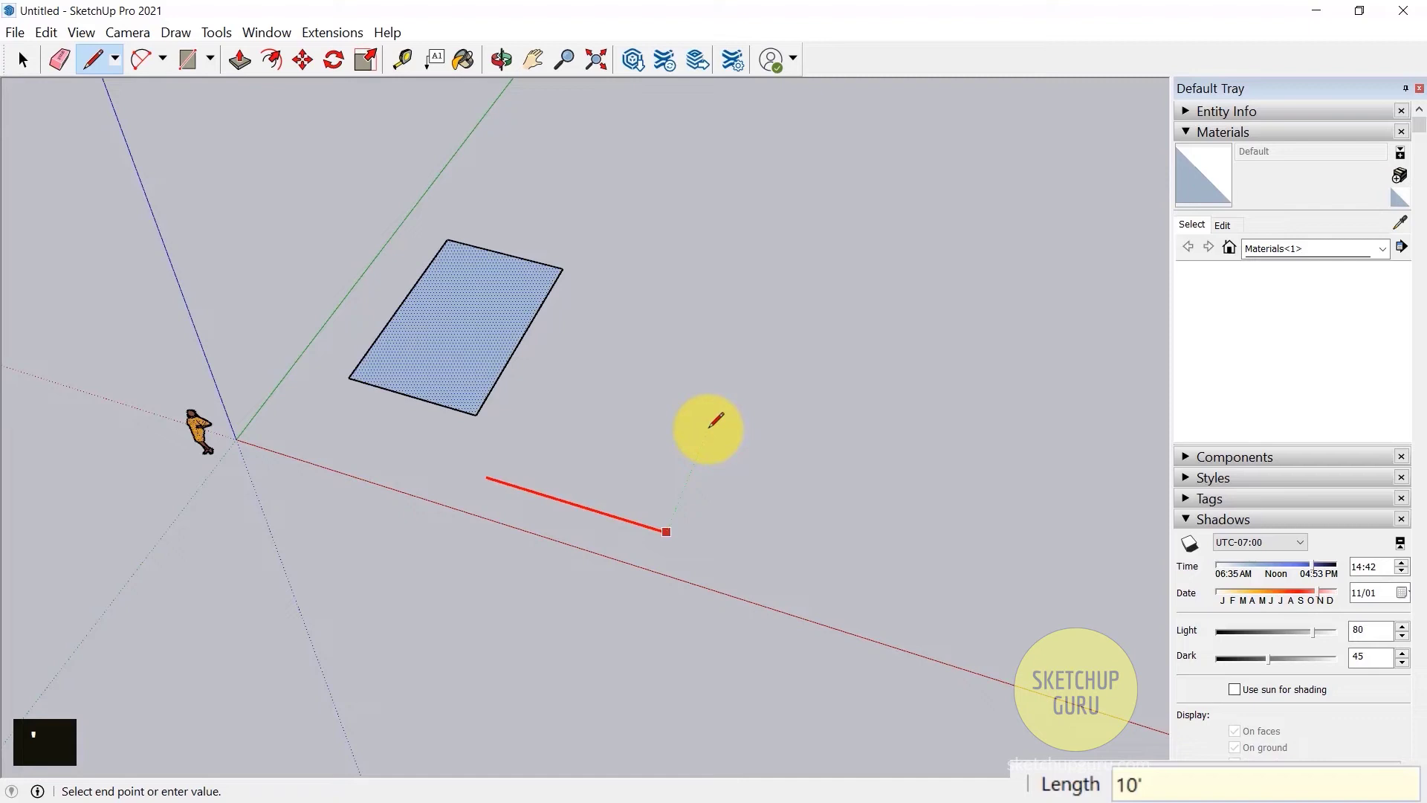
{"action": "key", "text": "Return"}
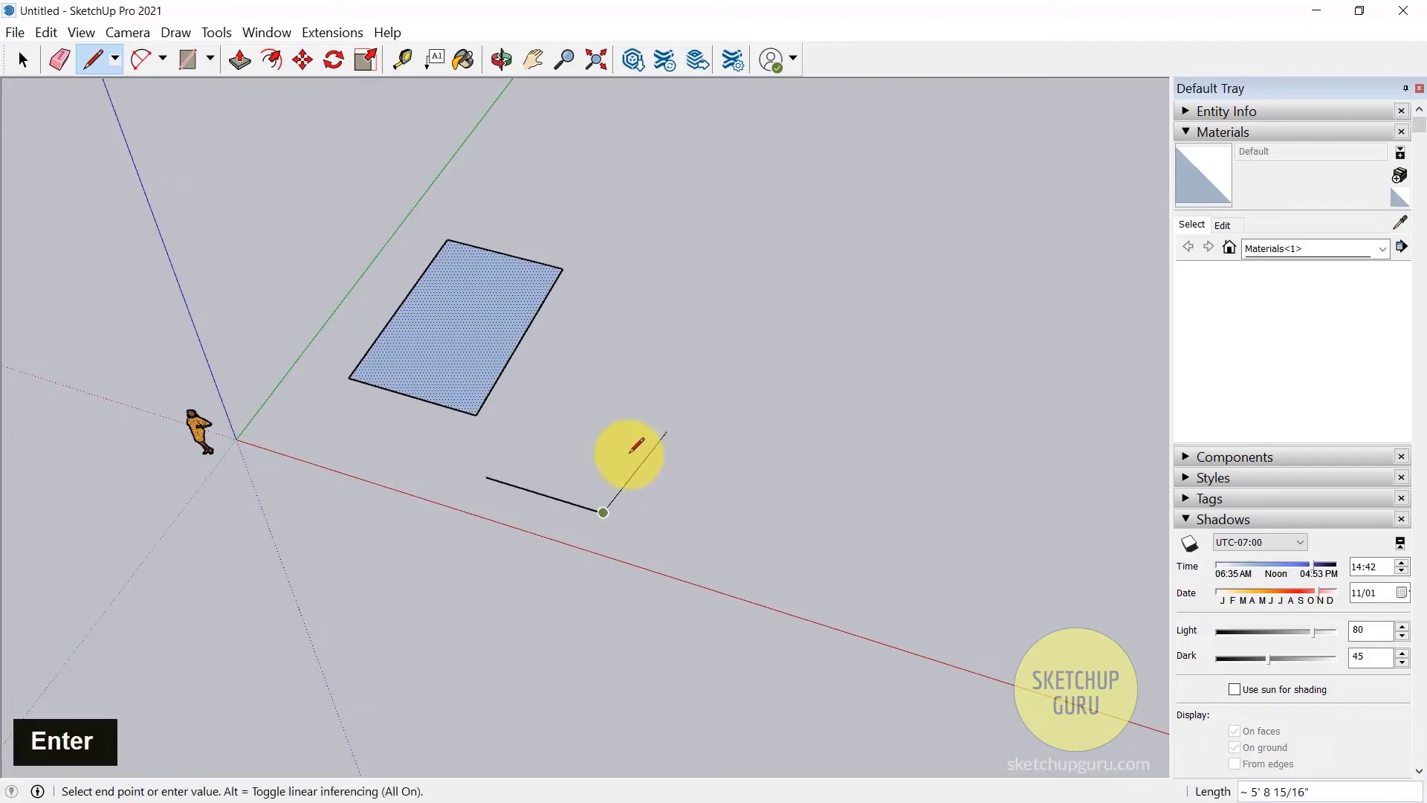
{"action": "mouse_move", "coordinate": [637, 465]}
{"action": "middle_mouse_down"}
{"action": "mouse_move", "coordinate": [685, 484]}
{"action": "mouse_move", "coordinate": [634, 448]}
{"action": "middle_mouse_up"}
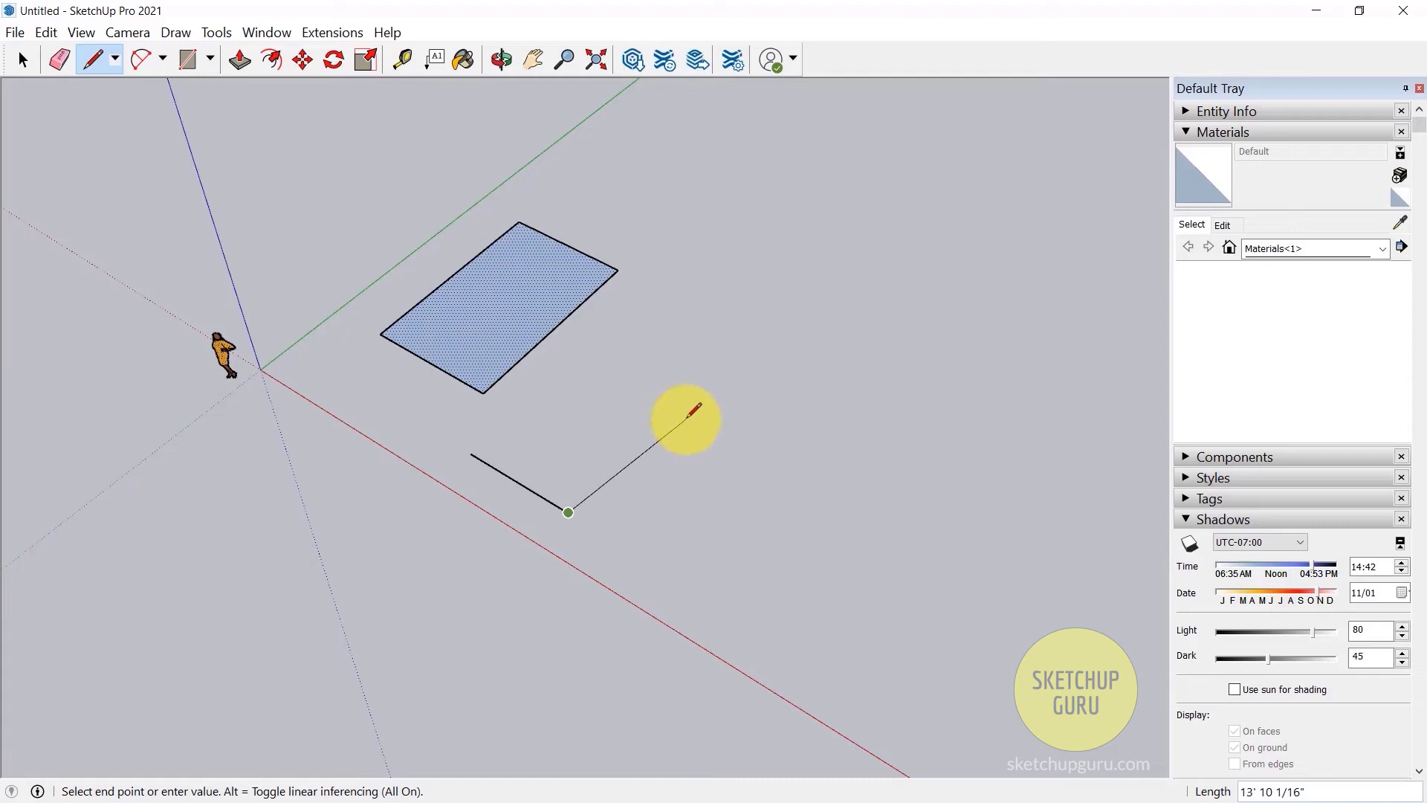
{"action": "key", "text": "Left"}
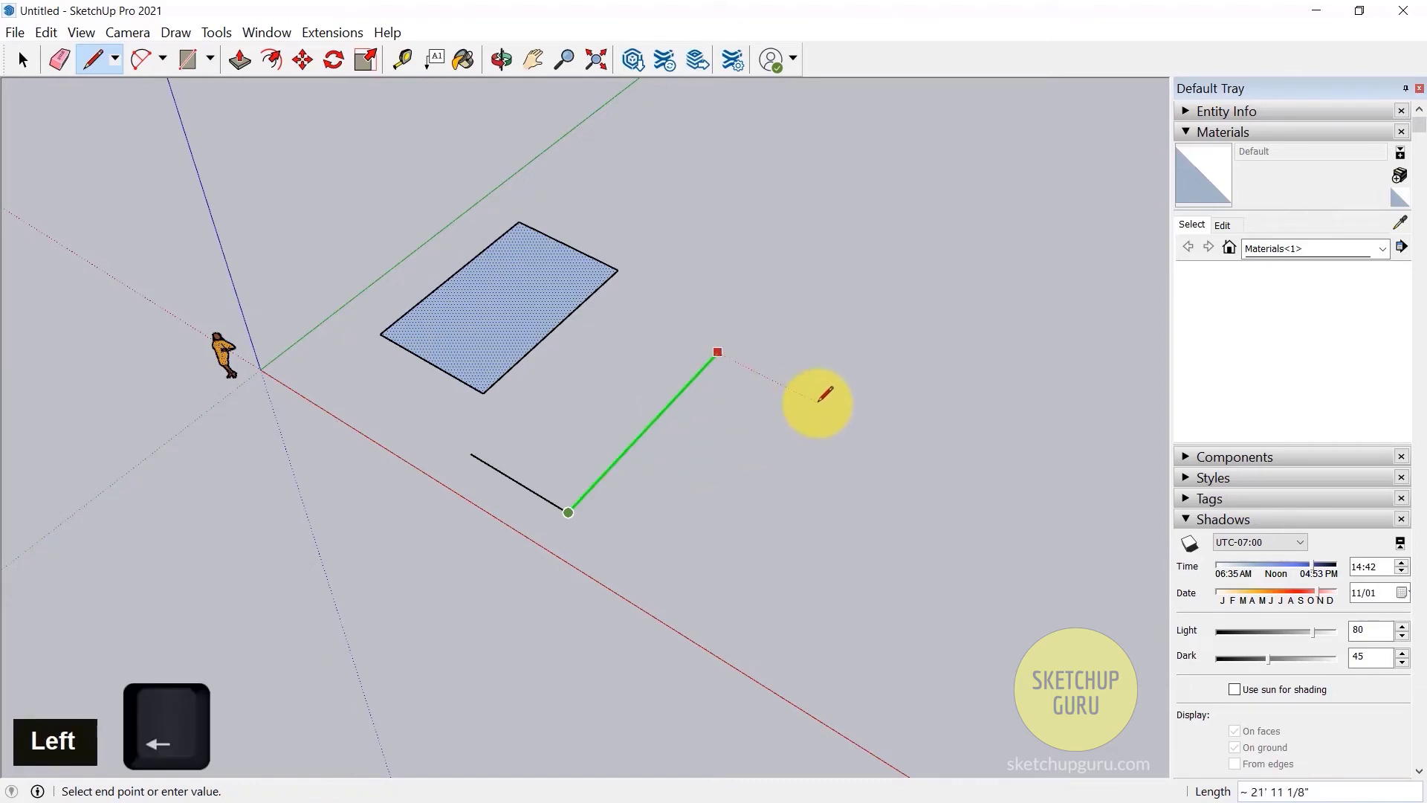
{"action": "type", "text": "5"}
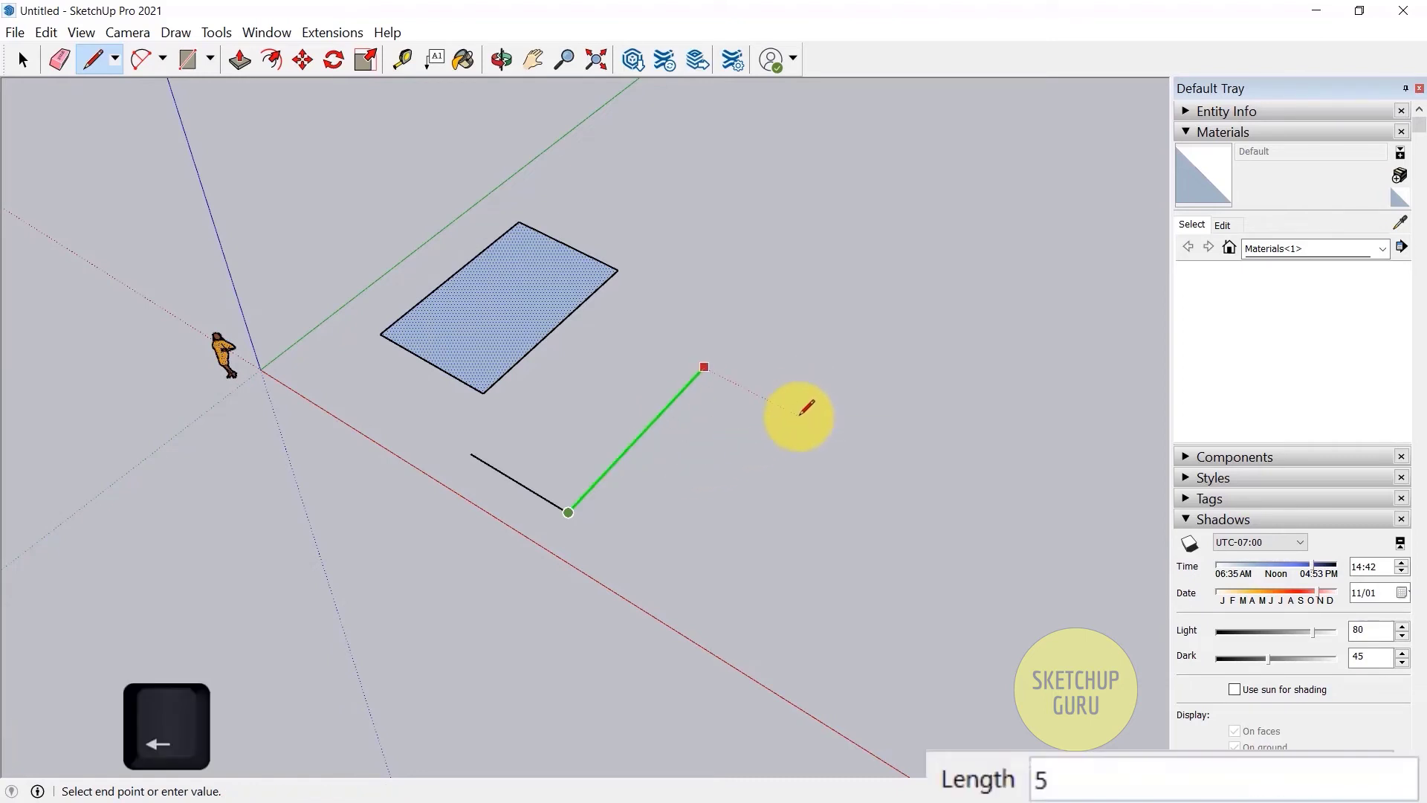
{"action": "key", "text": "Return"}
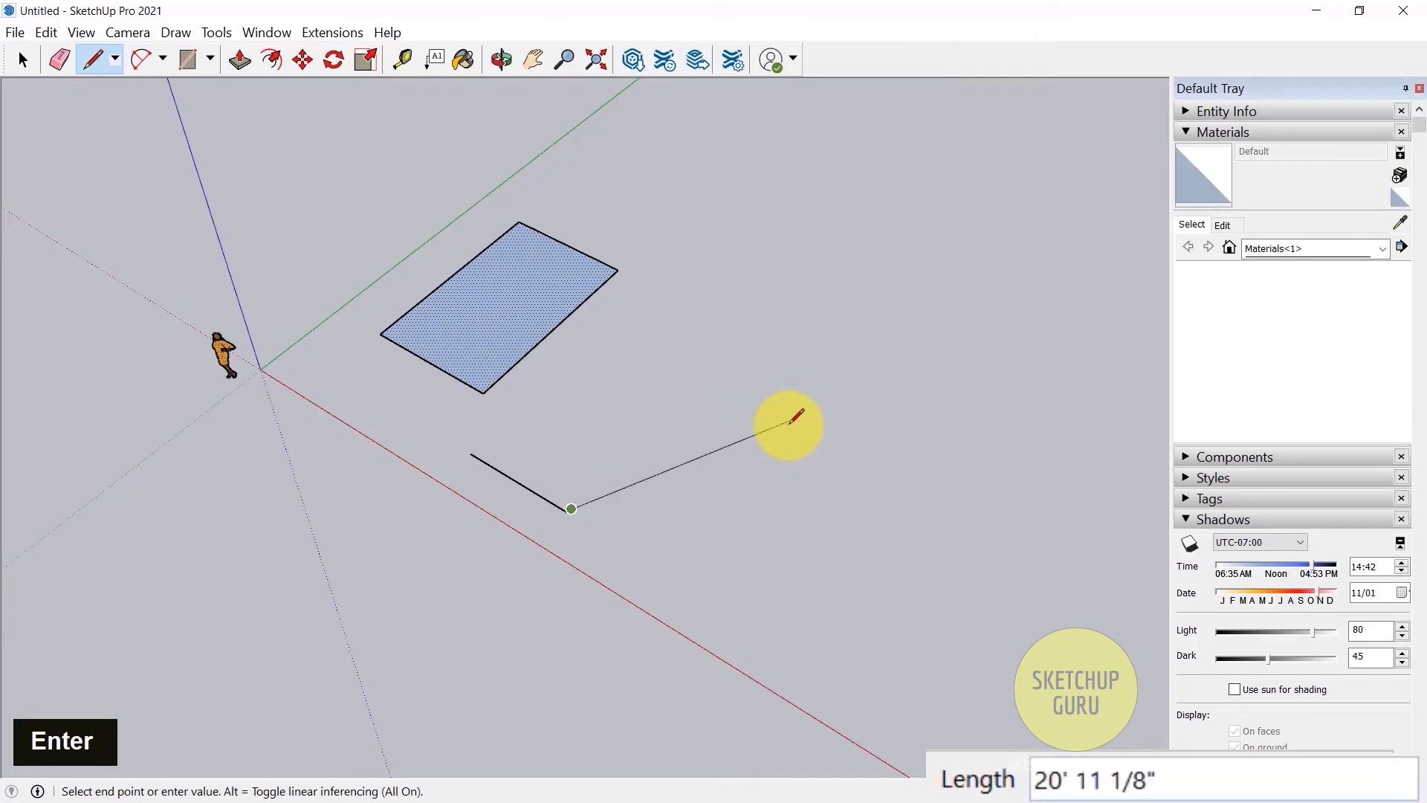
Step: Lock the next edge to the green axis and enter a length of 5'
{"action": "scroll", "coordinate": [598, 487], "scroll_direction": "up", "scroll_amount": 9}
{"action": "scroll", "coordinate": [520, 527], "scroll_direction": "up", "scroll_amount": 9}
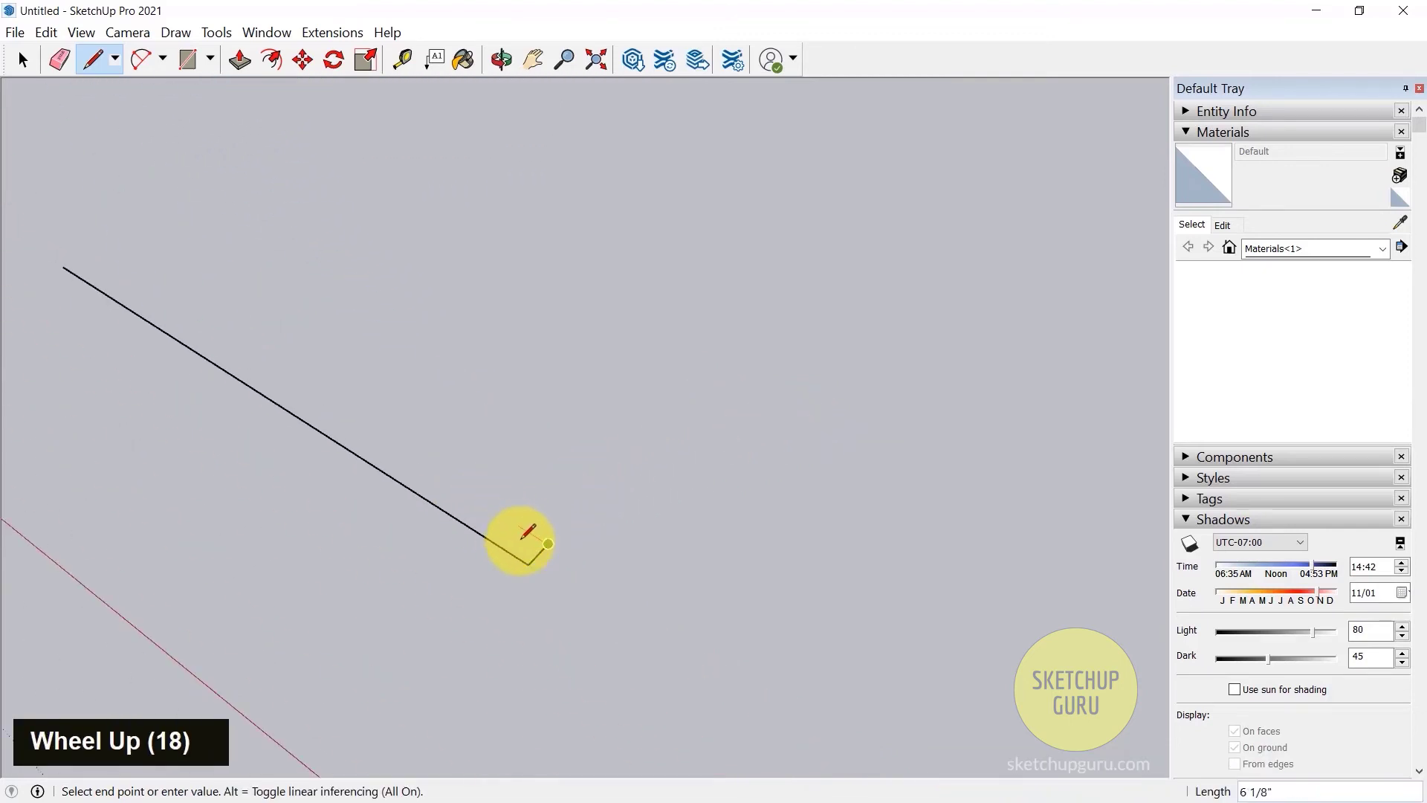
{"action": "scroll", "coordinate": [617, 612], "scroll_direction": "down", "scroll_amount": 7}
{"action": "scroll", "coordinate": [606, 600], "scroll_direction": "up", "scroll_amount": 11}
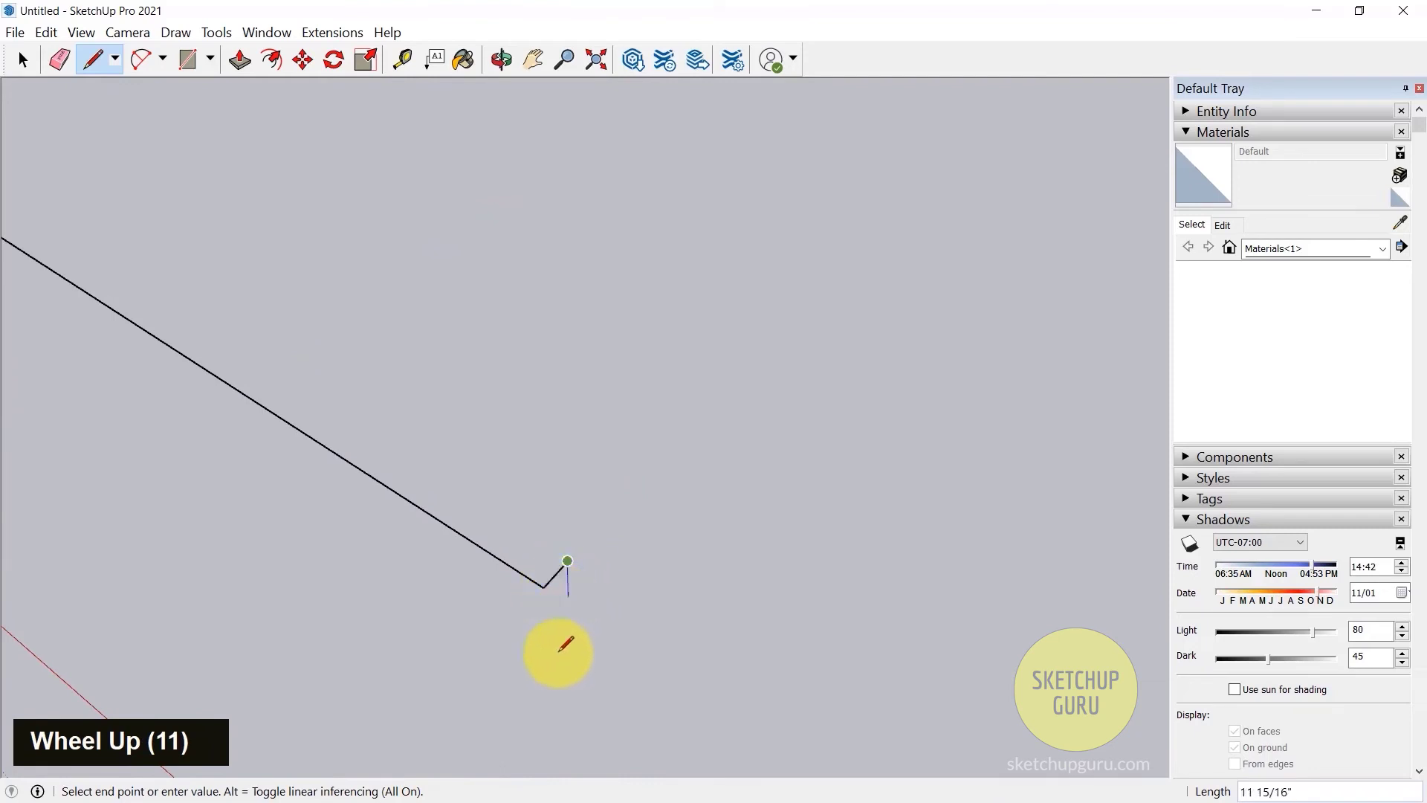
{"action": "scroll", "coordinate": [547, 631], "scroll_direction": "down", "scroll_amount": 10}
{"action": "scroll", "coordinate": [568, 593], "scroll_direction": "up", "scroll_amount": 1}
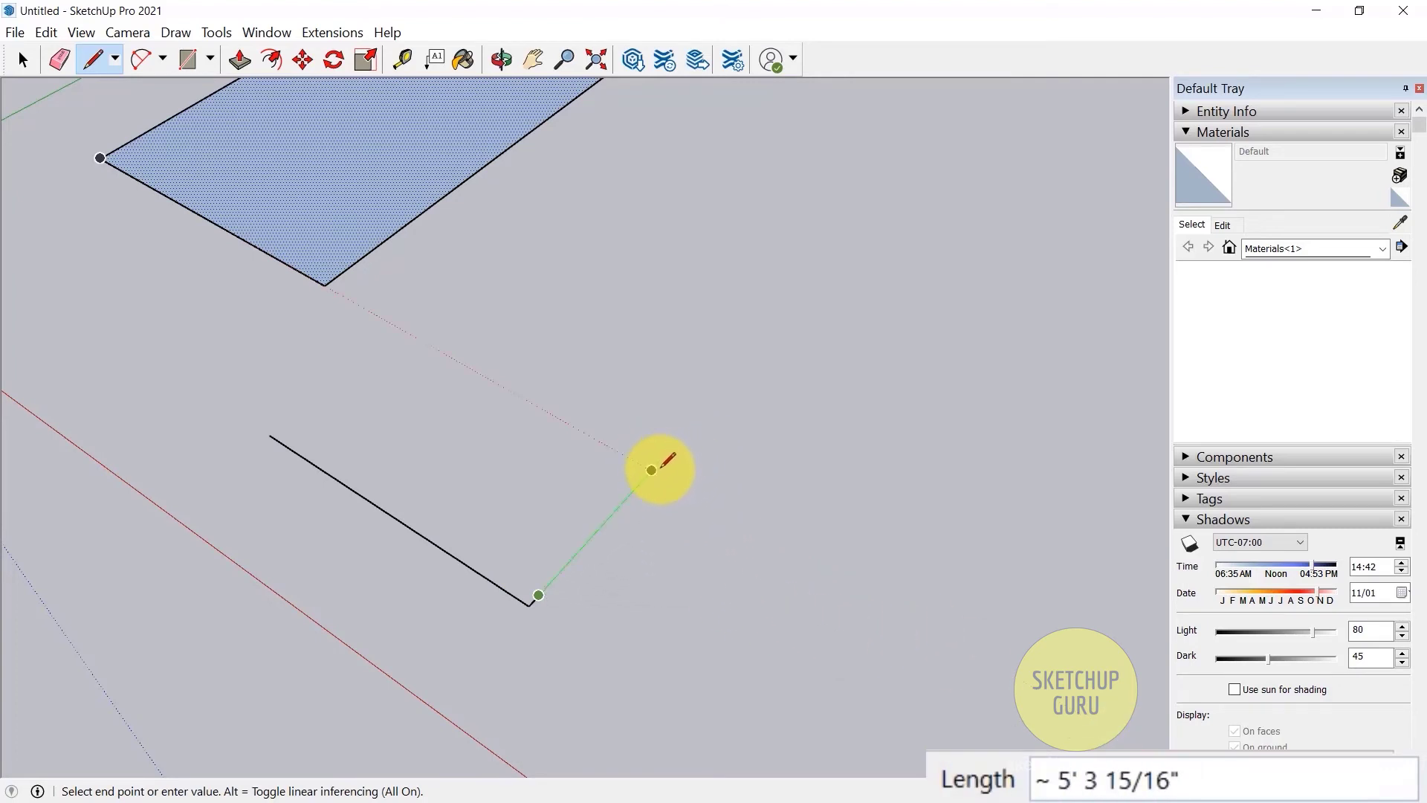
{"action": "key", "text": "Left"}
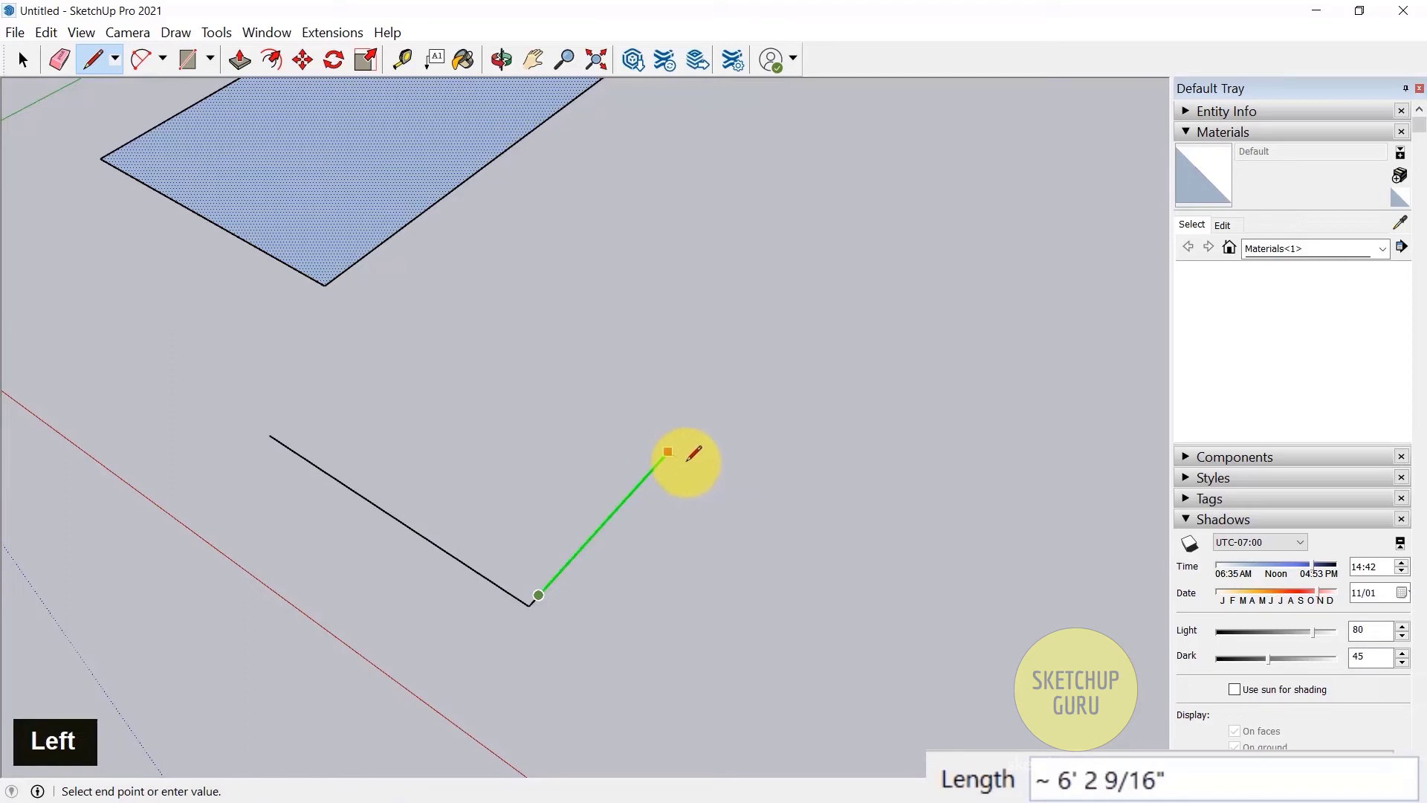
{"action": "type", "text": "5"}
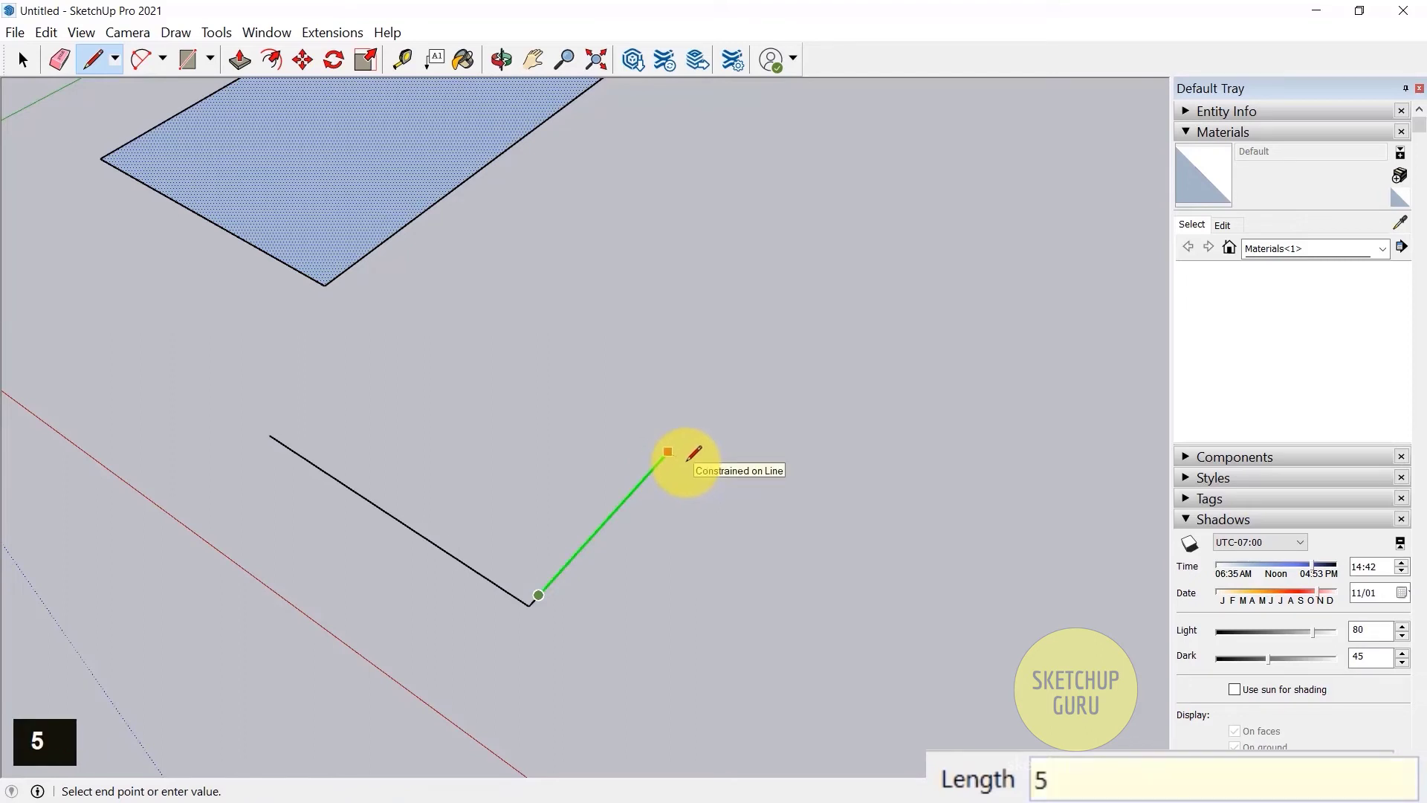
{"action": "type", "text": "'"}
{"action": "key", "text": "Return"}
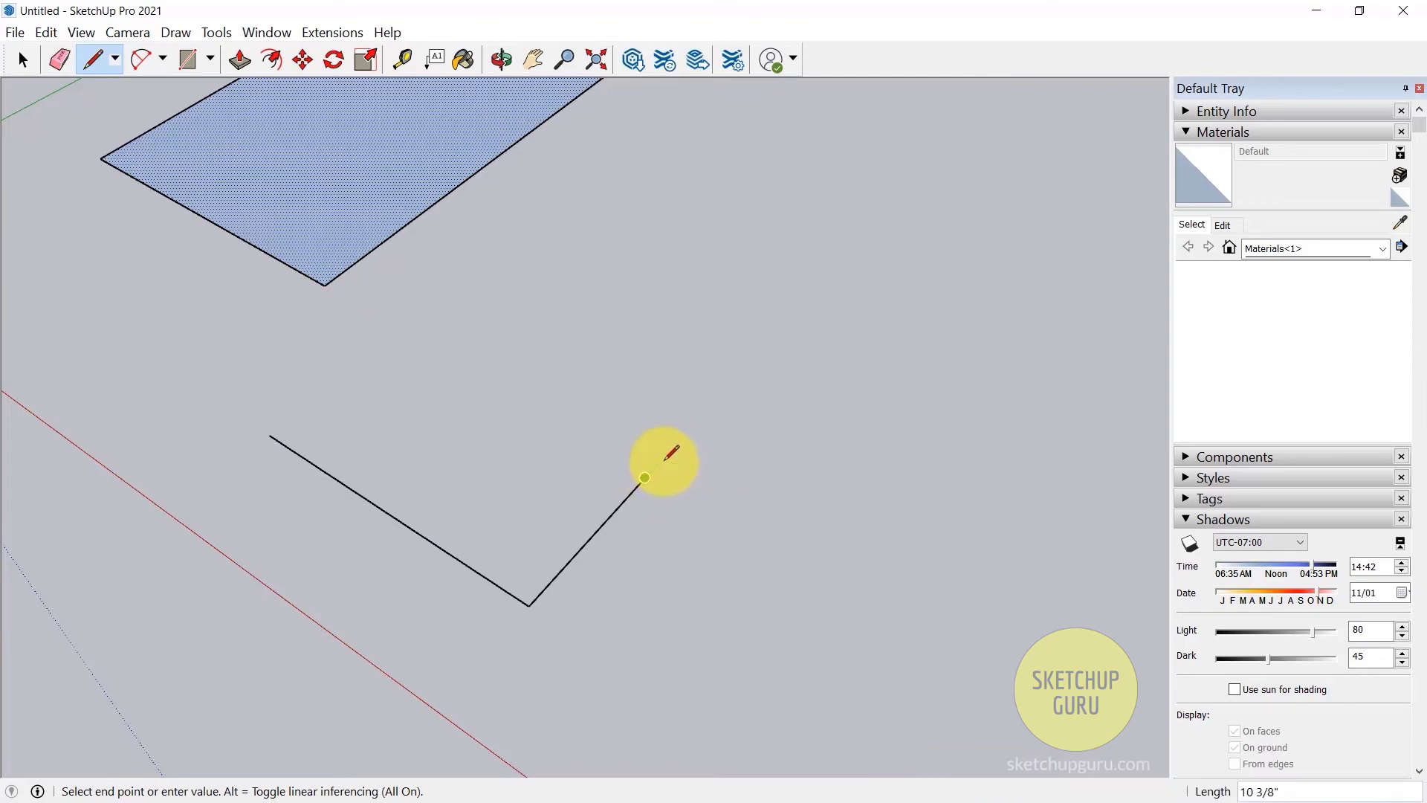
Step: Add a 1500mm edge and close the outline at its starting point into a filled face
{"action": "scroll", "coordinate": [751, 479], "scroll_direction": "down", "scroll_amount": 7}
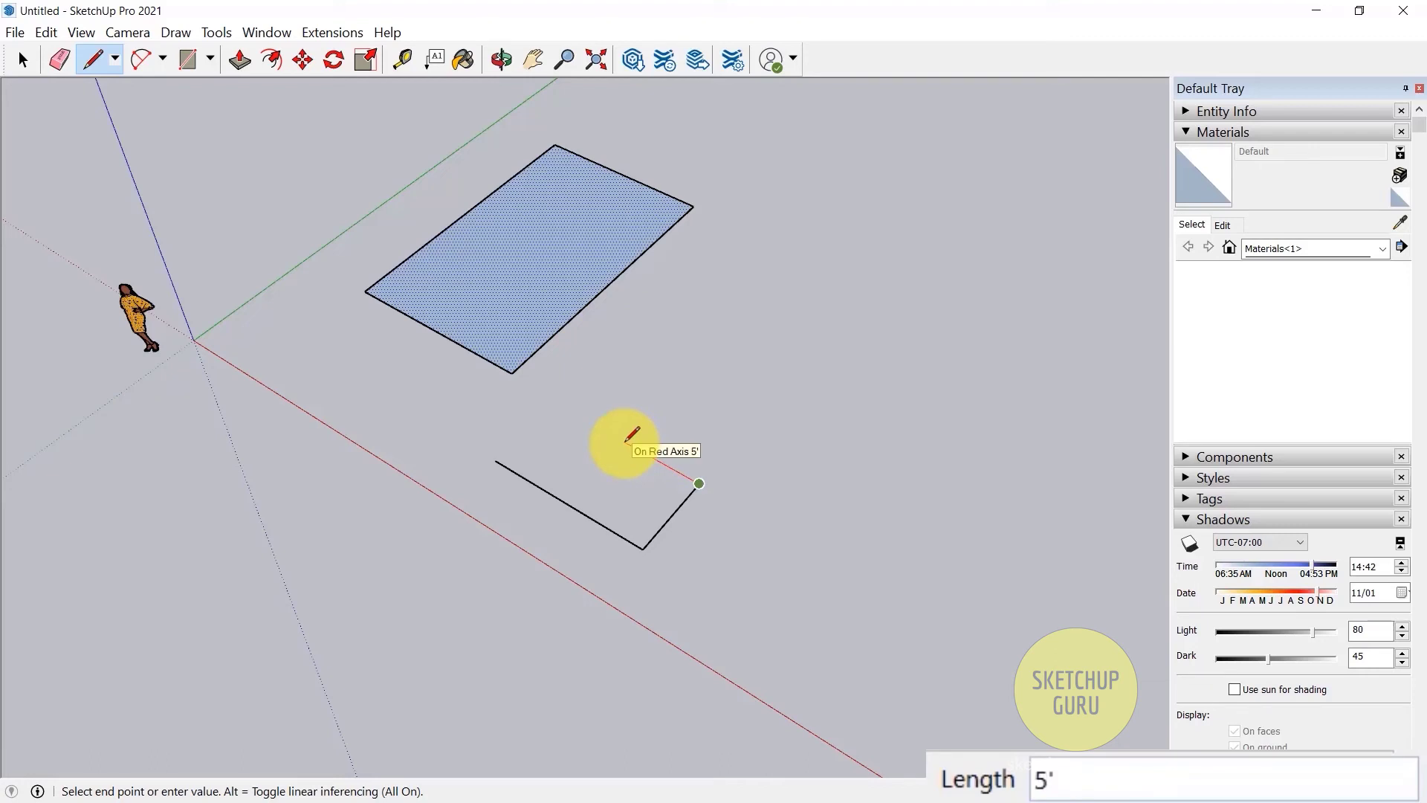
{"action": "type", "text": "1500"}
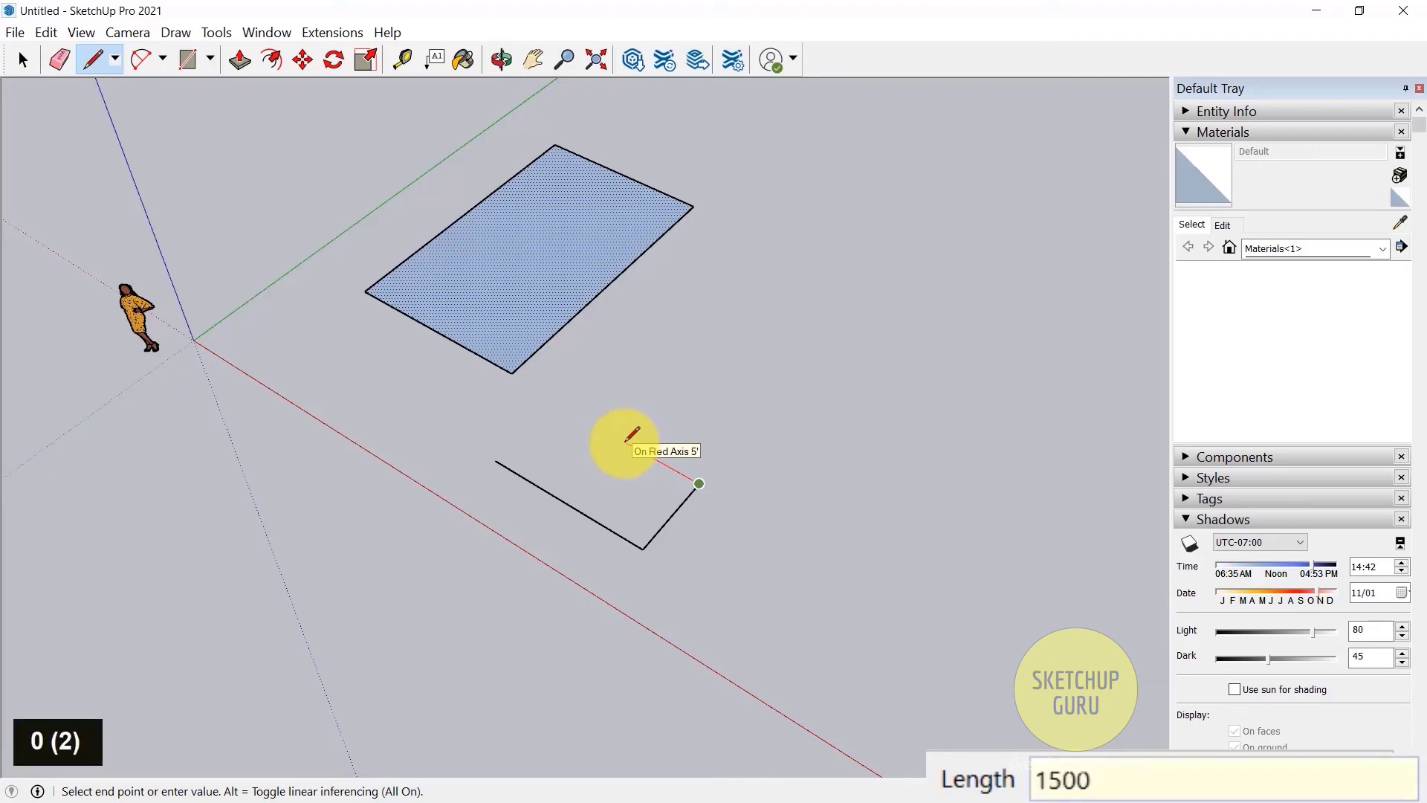
{"action": "type", "text": "mm"}
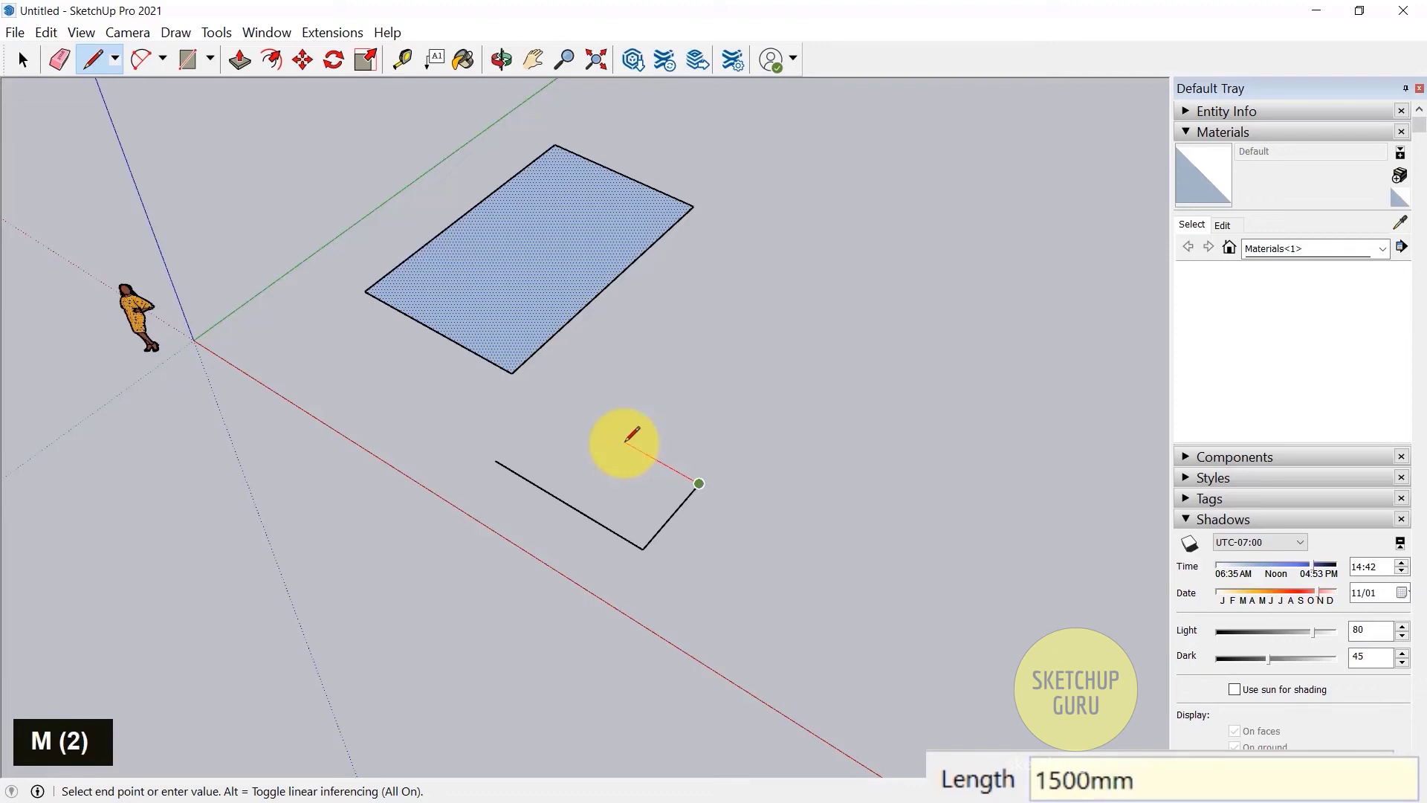
{"action": "key", "text": "Return"}
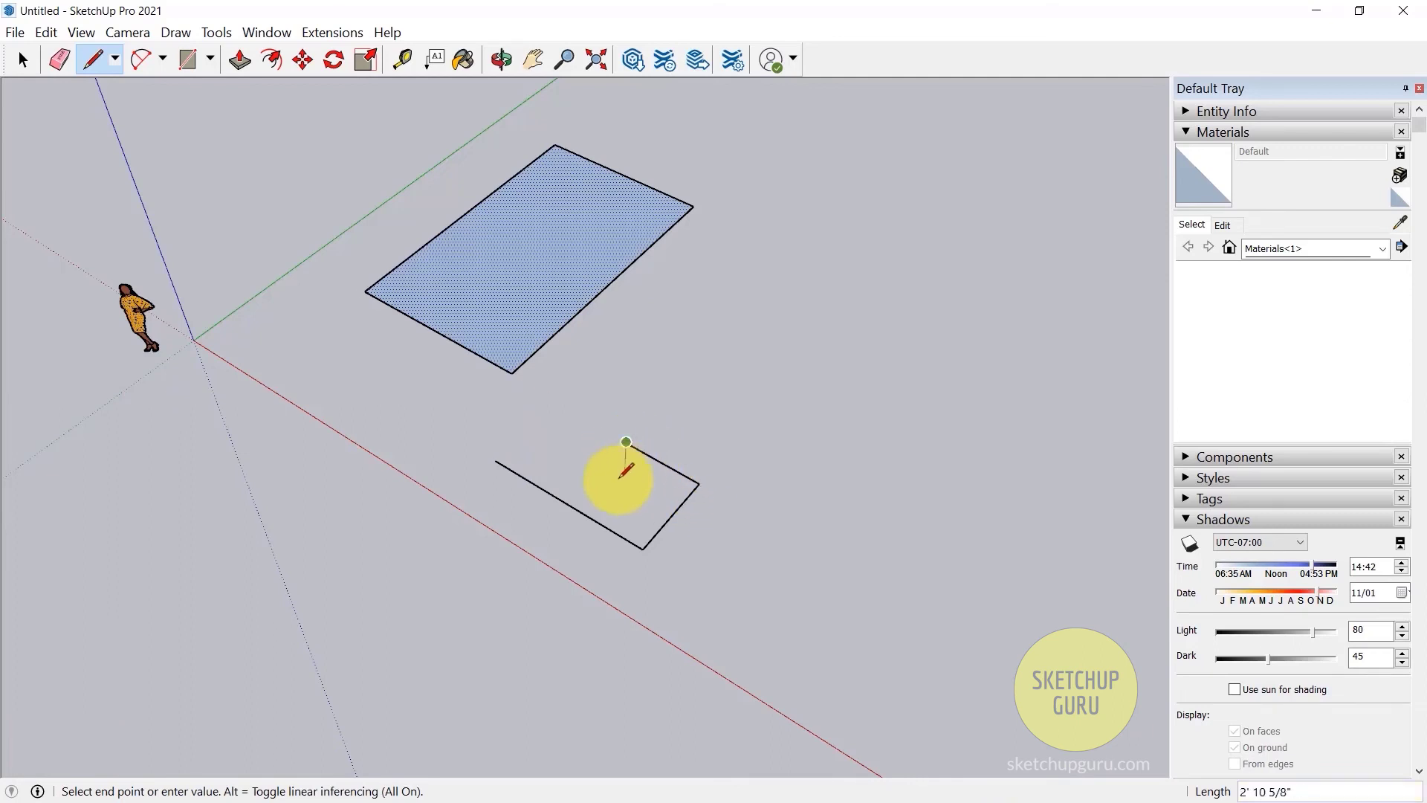
{"action": "scroll", "coordinate": [568, 463], "scroll_direction": "up", "scroll_amount": 3}
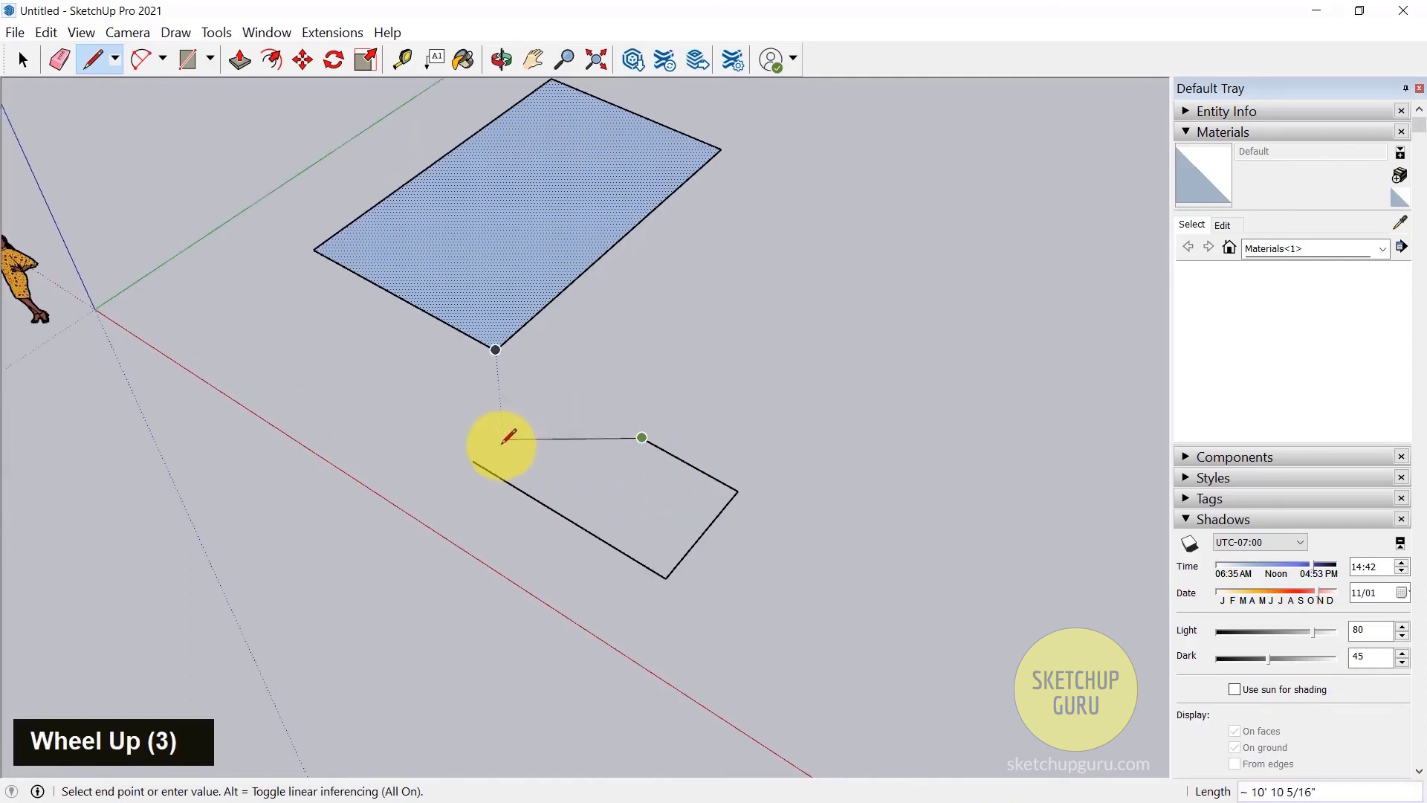
{"action": "left_click", "coordinate": [472, 461]}
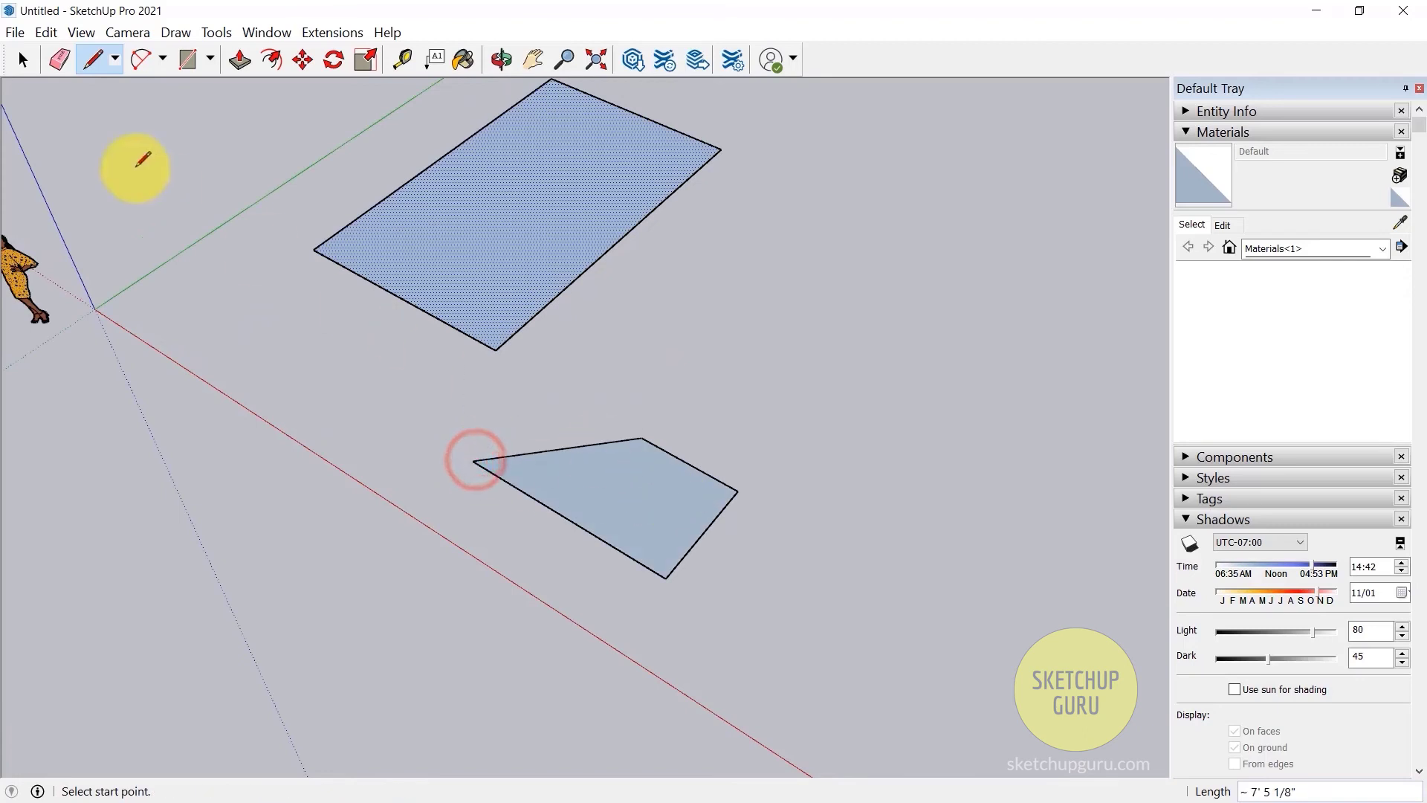
{"action": "left_click", "coordinate": [23, 62]}
Step: Orbit around the existing faces and clear the current selection
{"action": "left_click", "coordinate": [22, 62]}
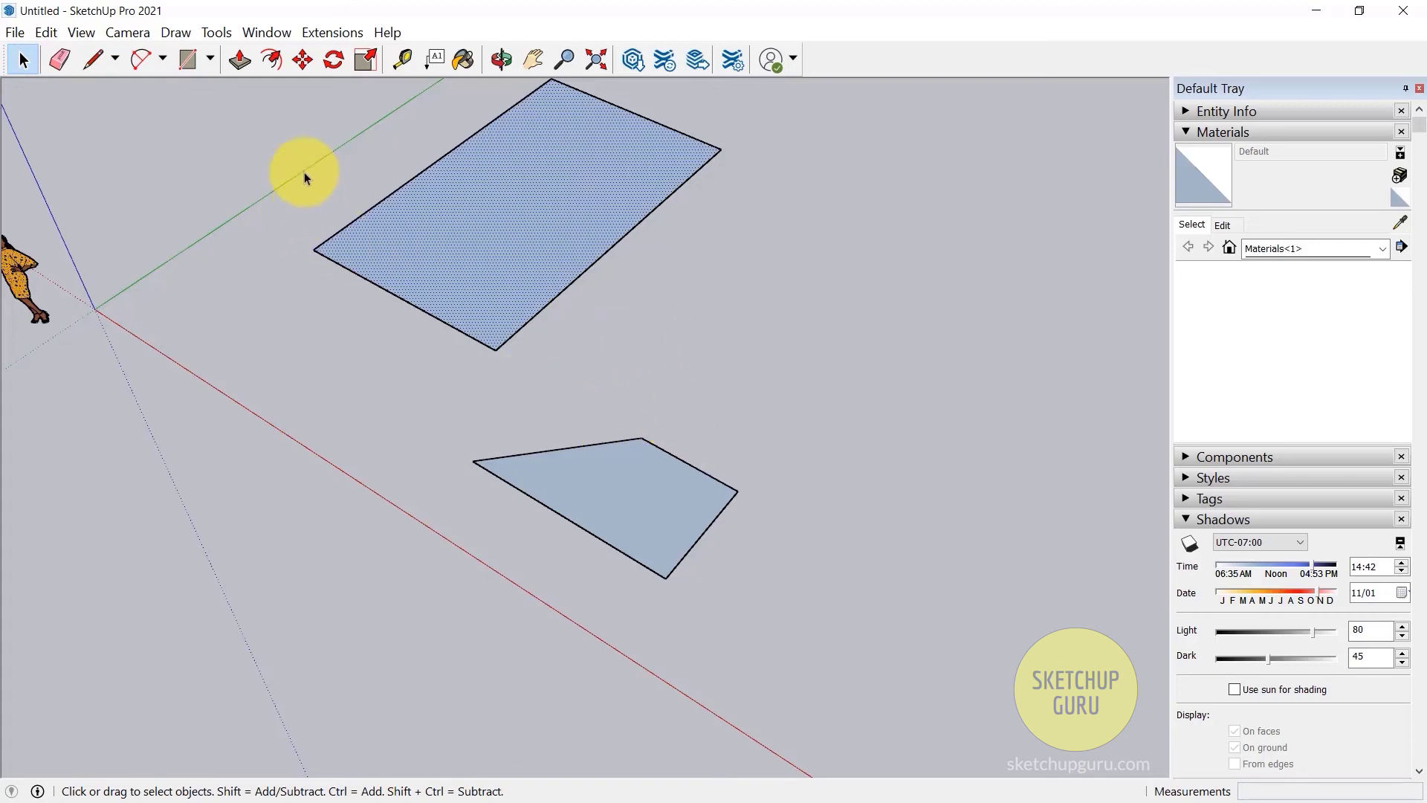
{"action": "middle_click_drag", "start_coordinate": [697, 430], "coordinate": [565, 587]}
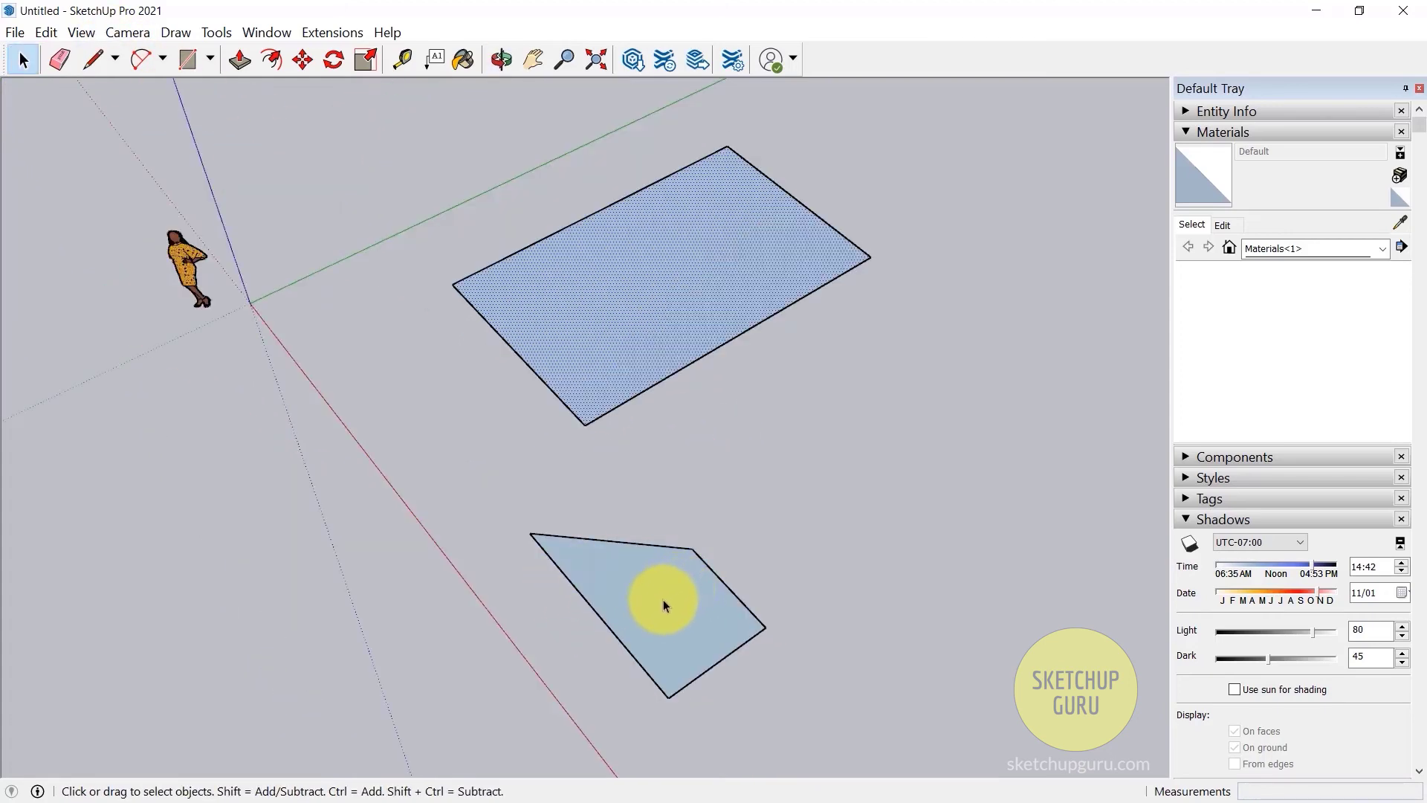
{"action": "middle_click_drag", "start_coordinate": [662, 612], "coordinate": [685, 441]}
{"action": "key", "text": "space"}
{"action": "key", "text": "Escape"}
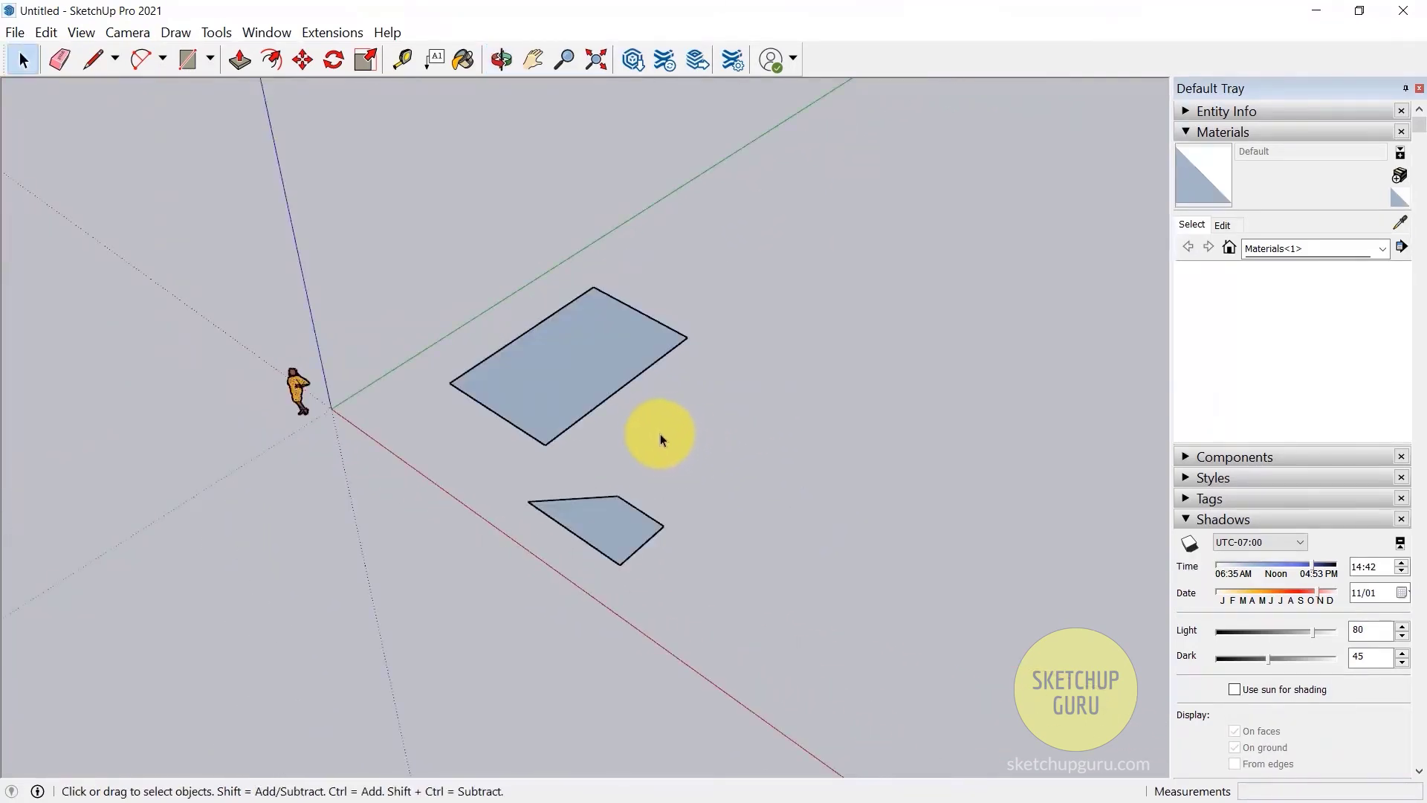
{"action": "scroll", "coordinate": [656, 413], "scroll_direction": "up", "scroll_amount": 2}
Step: Draw a small rectangle between the two faces using red and green axis locks, closing it into a face
{"action": "key", "text": "l"}
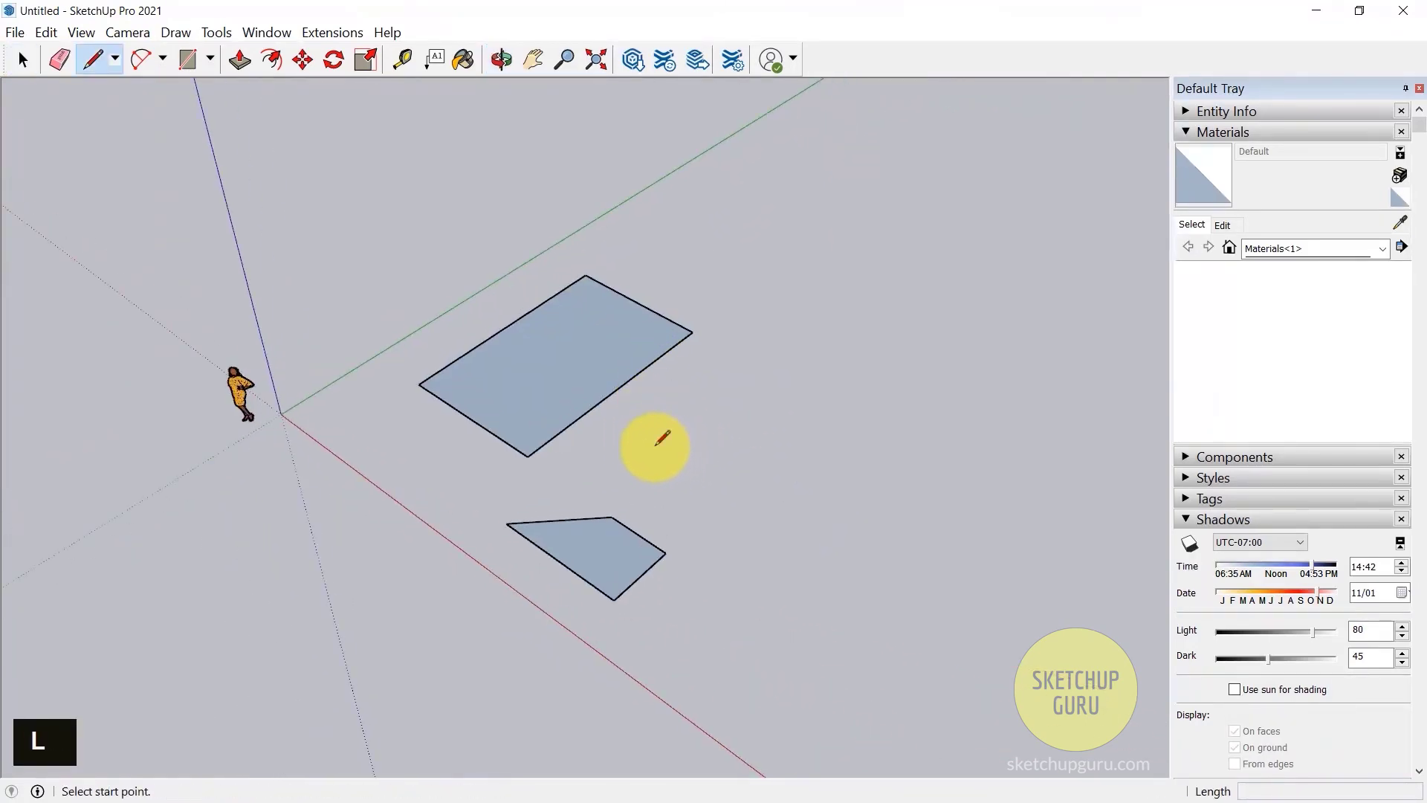
{"action": "left_click", "coordinate": [660, 454]}
{"action": "key", "text": "Right"}
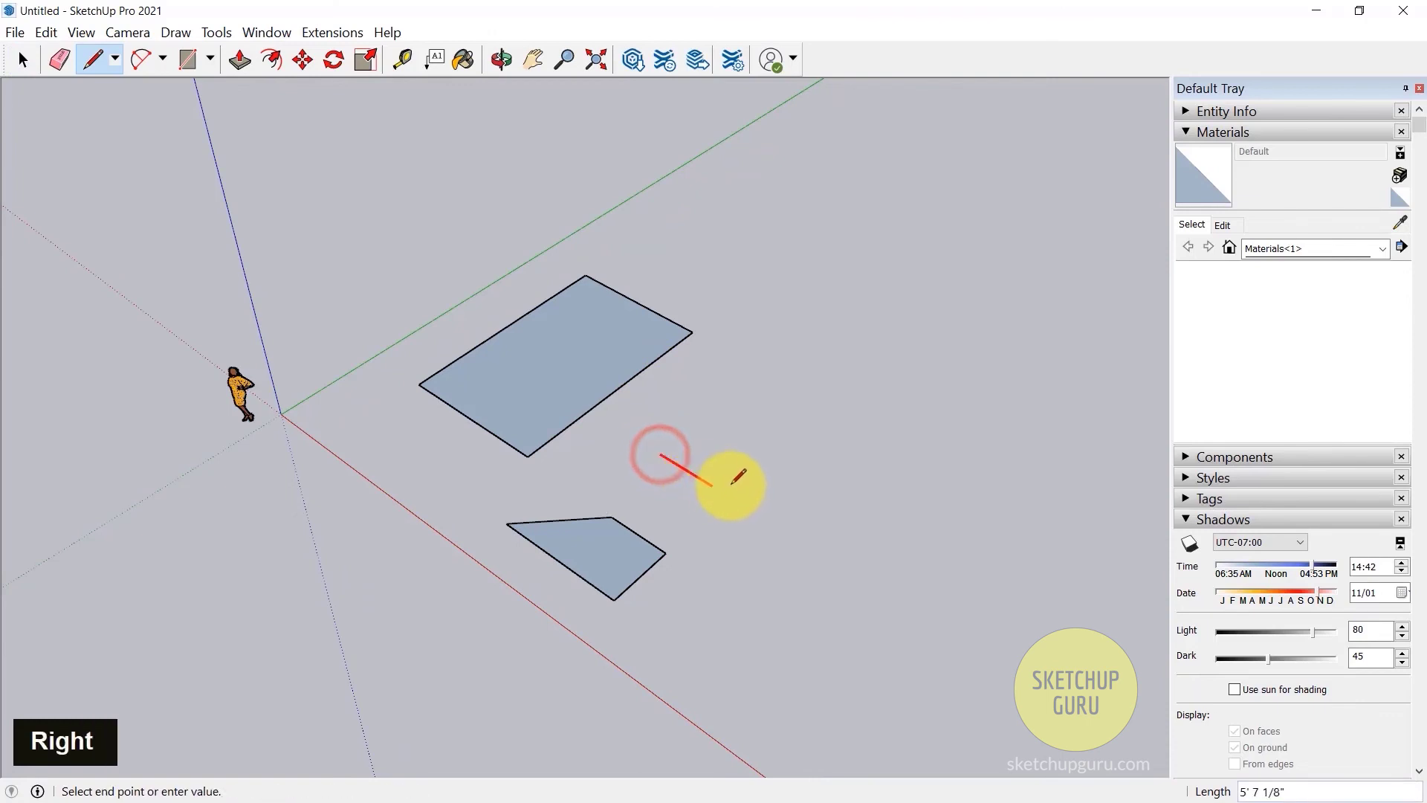
{"action": "left_click", "coordinate": [721, 489]}
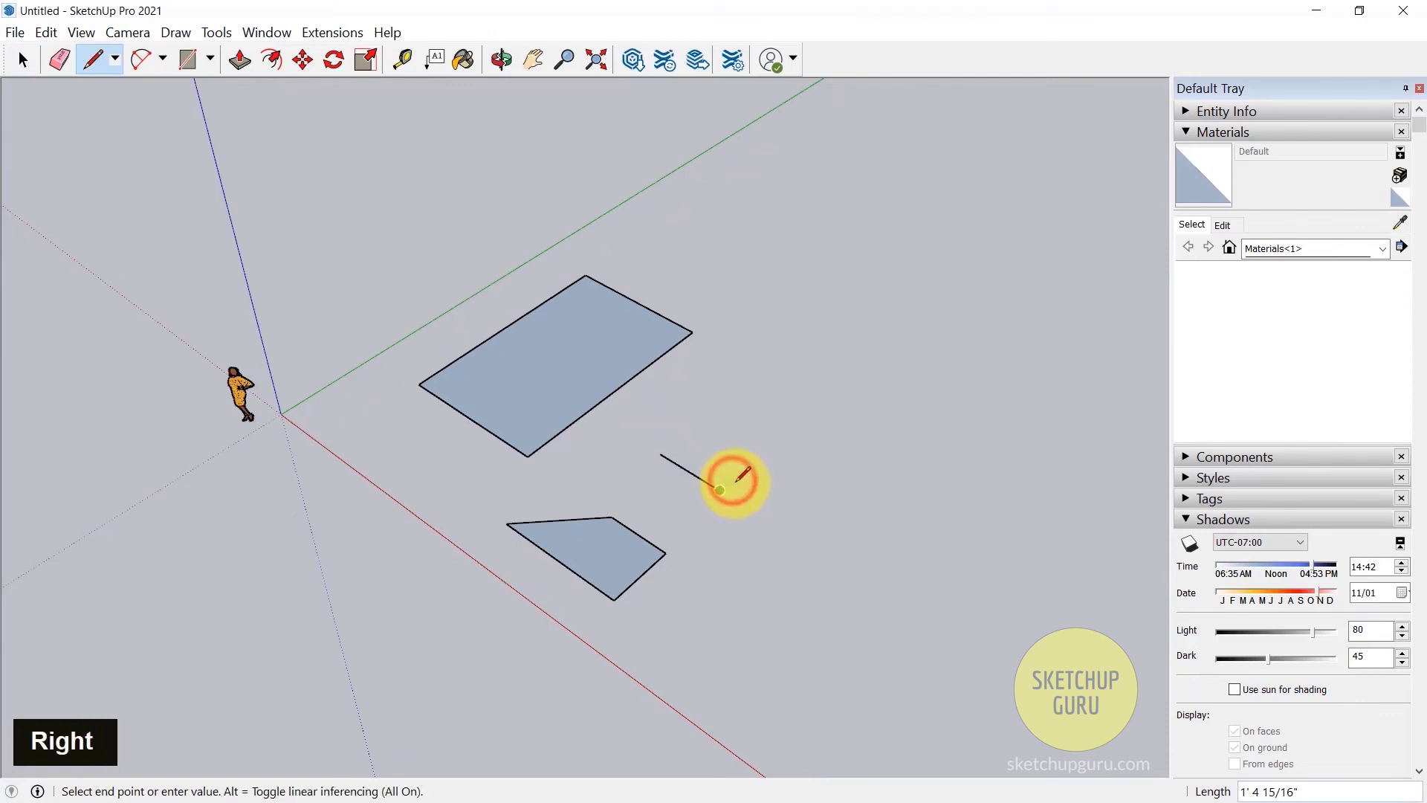
{"action": "key", "text": "Left"}
{"action": "left_click", "coordinate": [781, 435]}
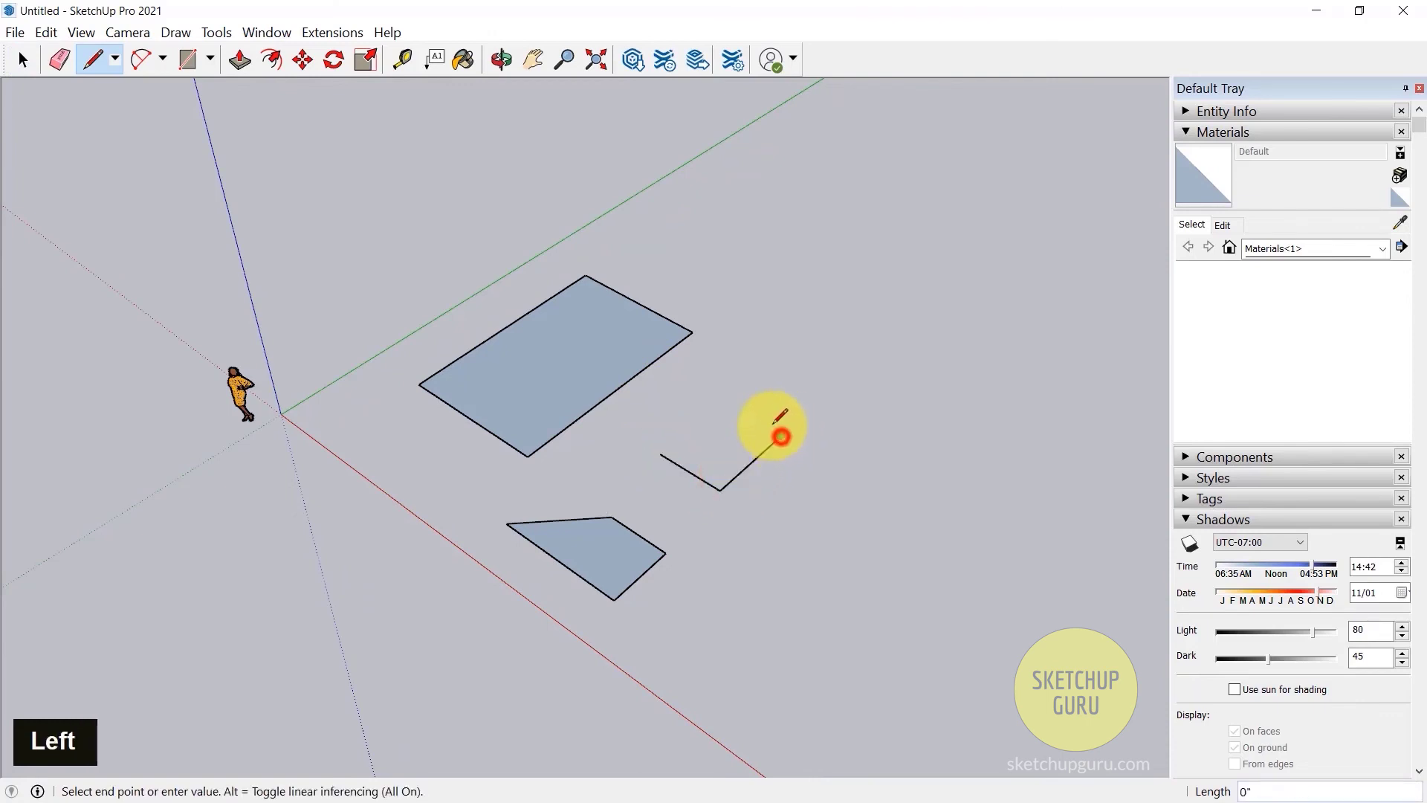
{"action": "key", "text": "Right"}
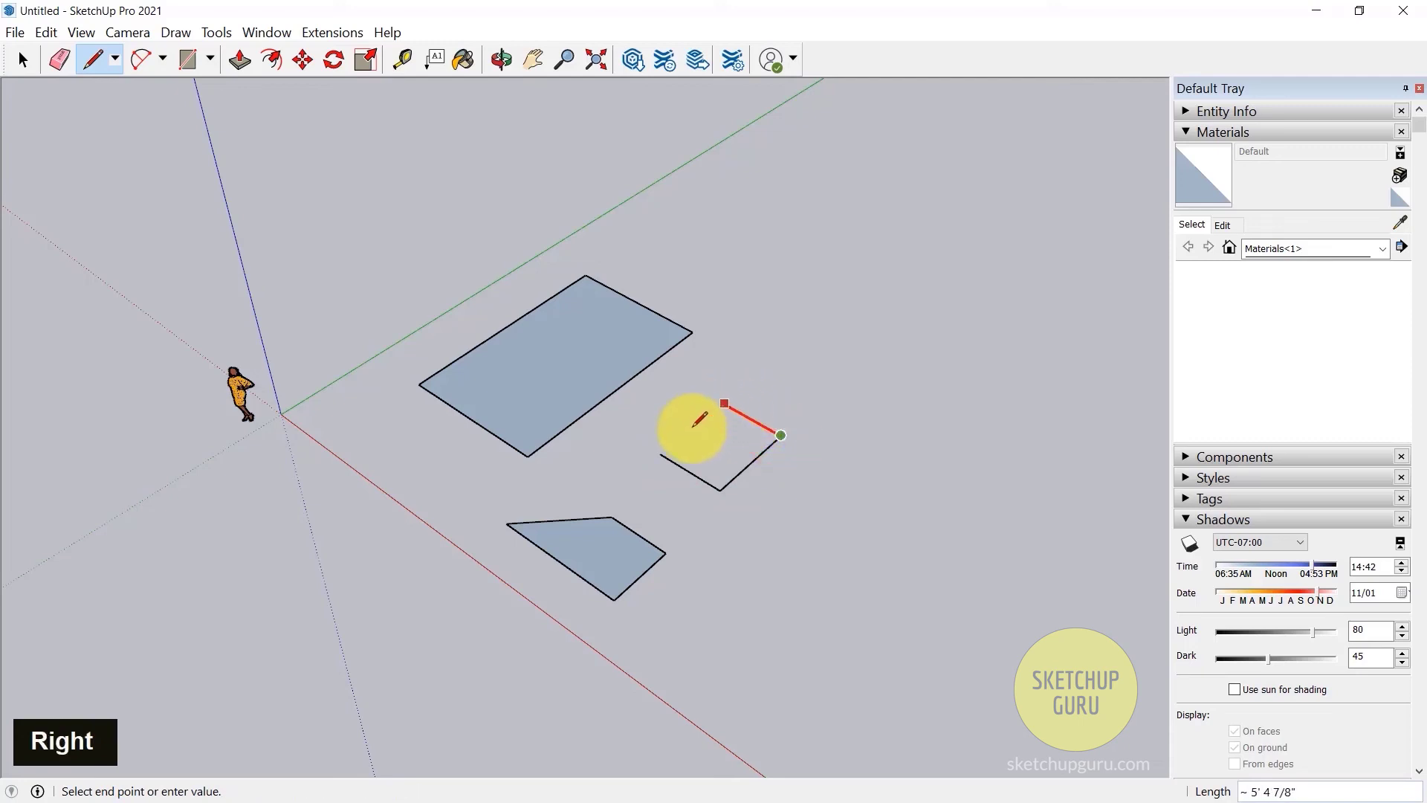
{"action": "left_click", "coordinate": [666, 454]}
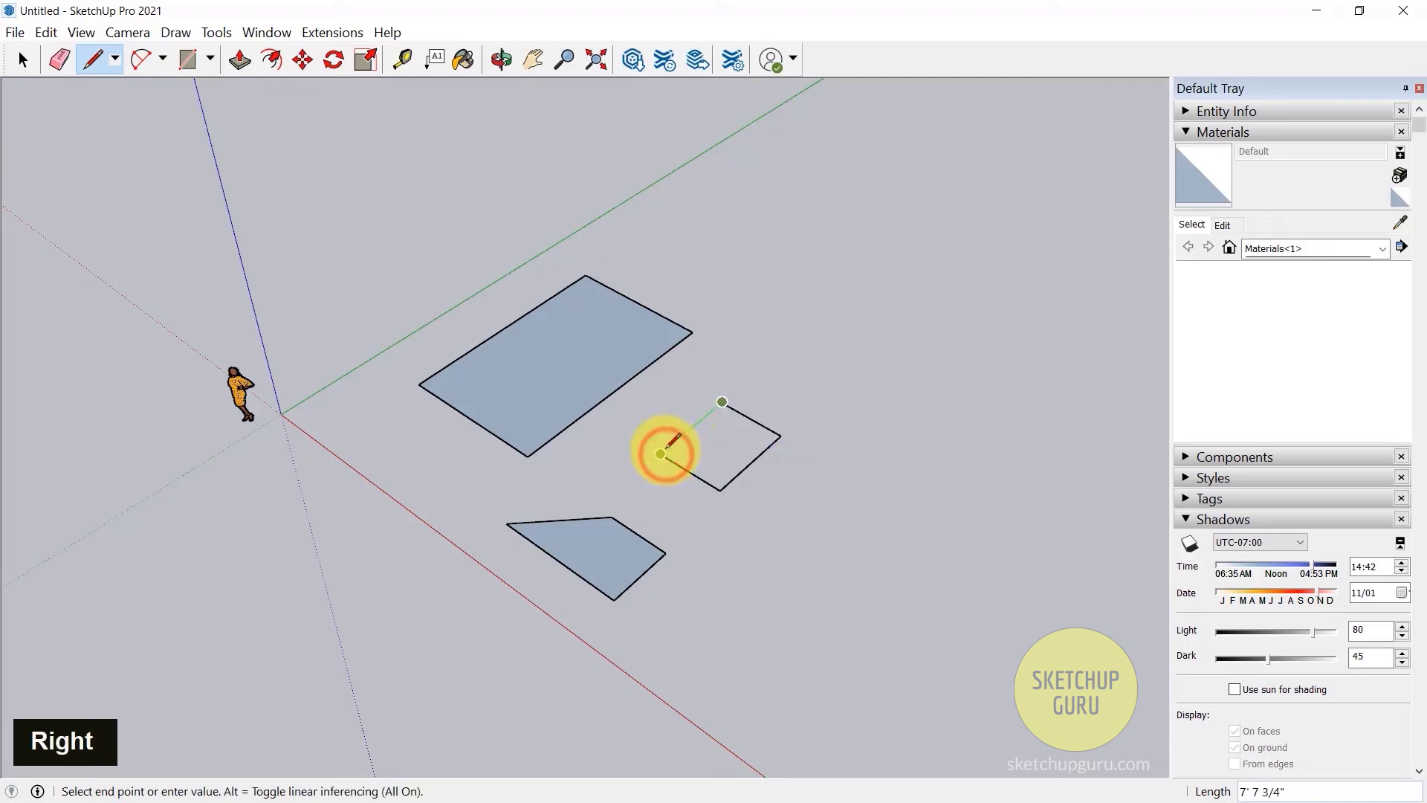
{"action": "left_click", "coordinate": [666, 454]}
{"action": "middle_click_drag", "start_coordinate": [717, 452], "coordinate": [778, 510]}
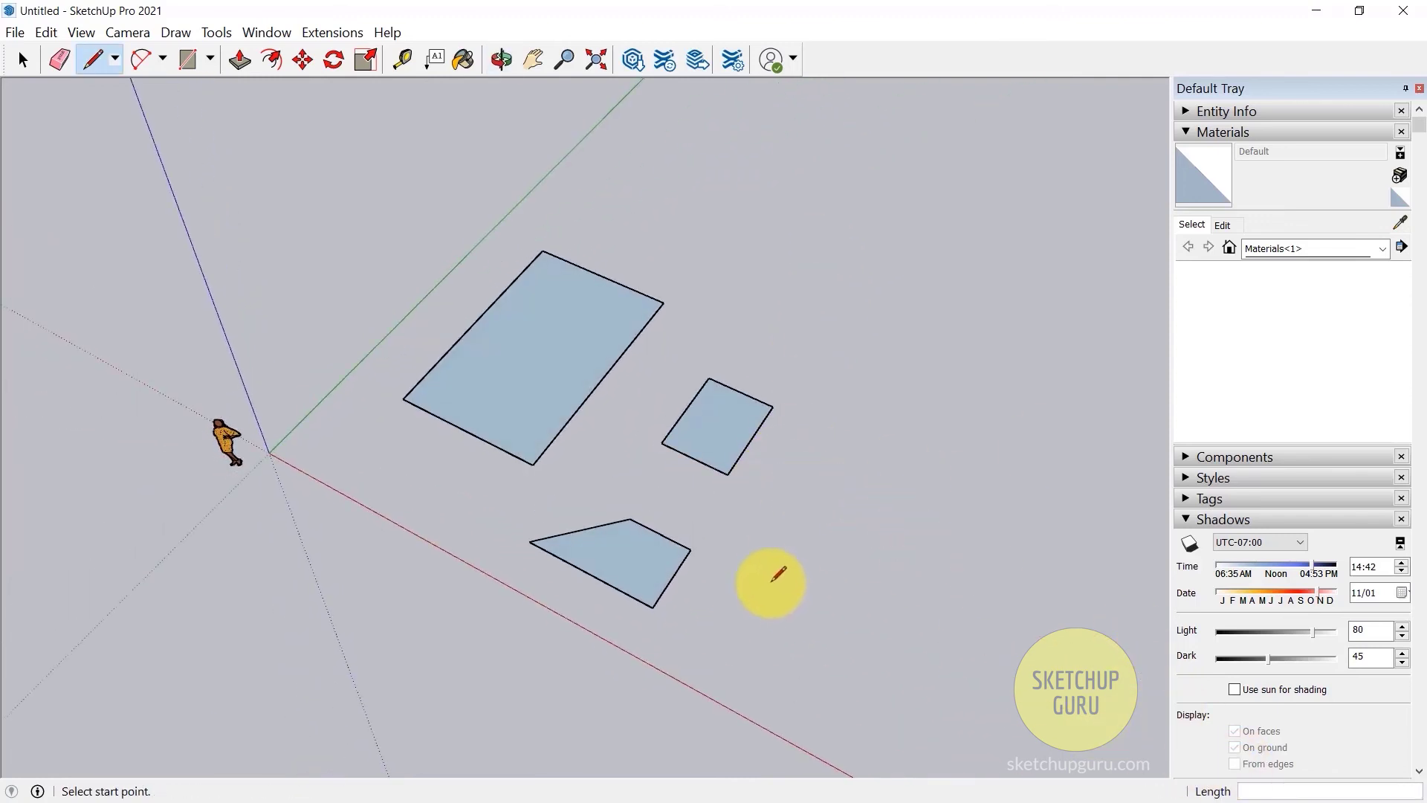
{"action": "left_click", "coordinate": [757, 548]}
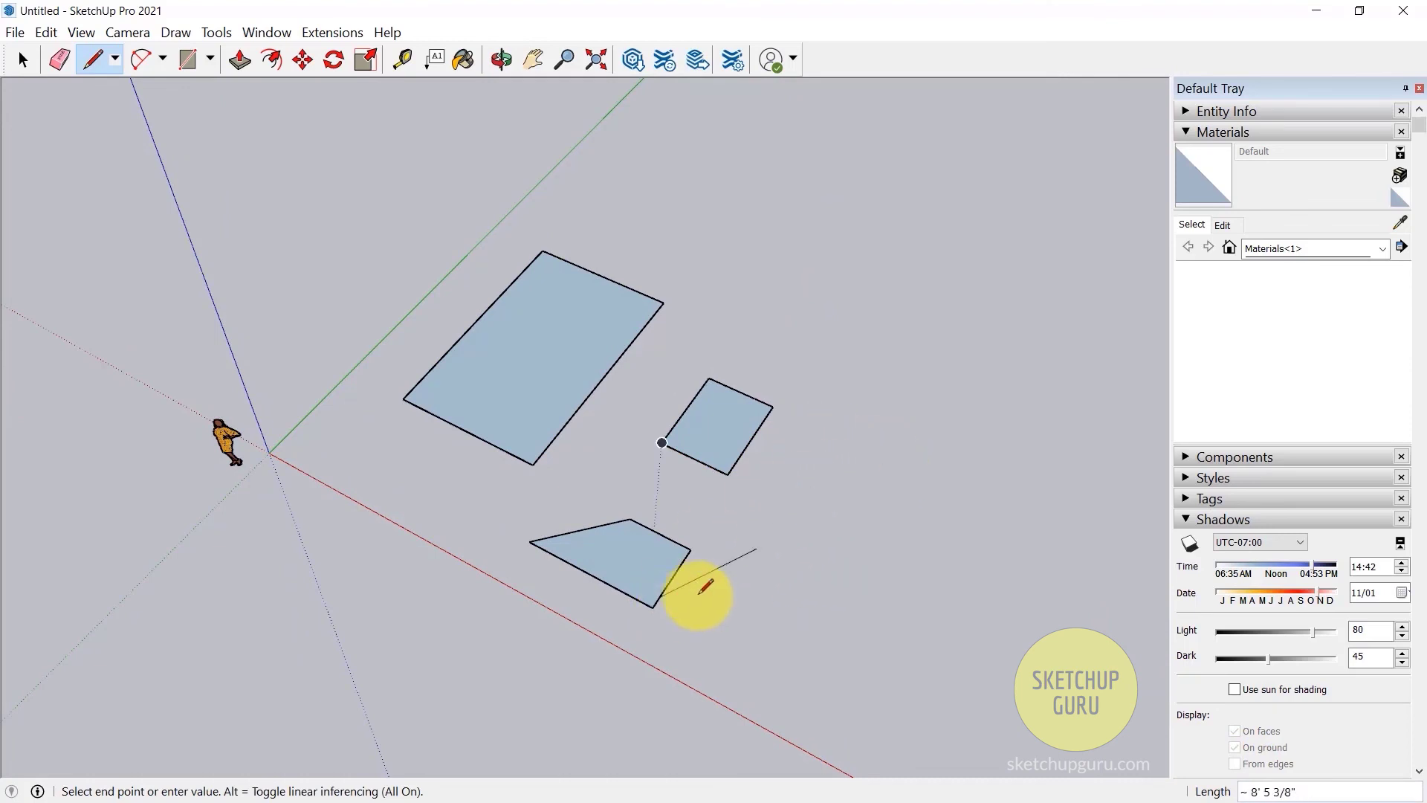
{"action": "key", "text": "Escape"}
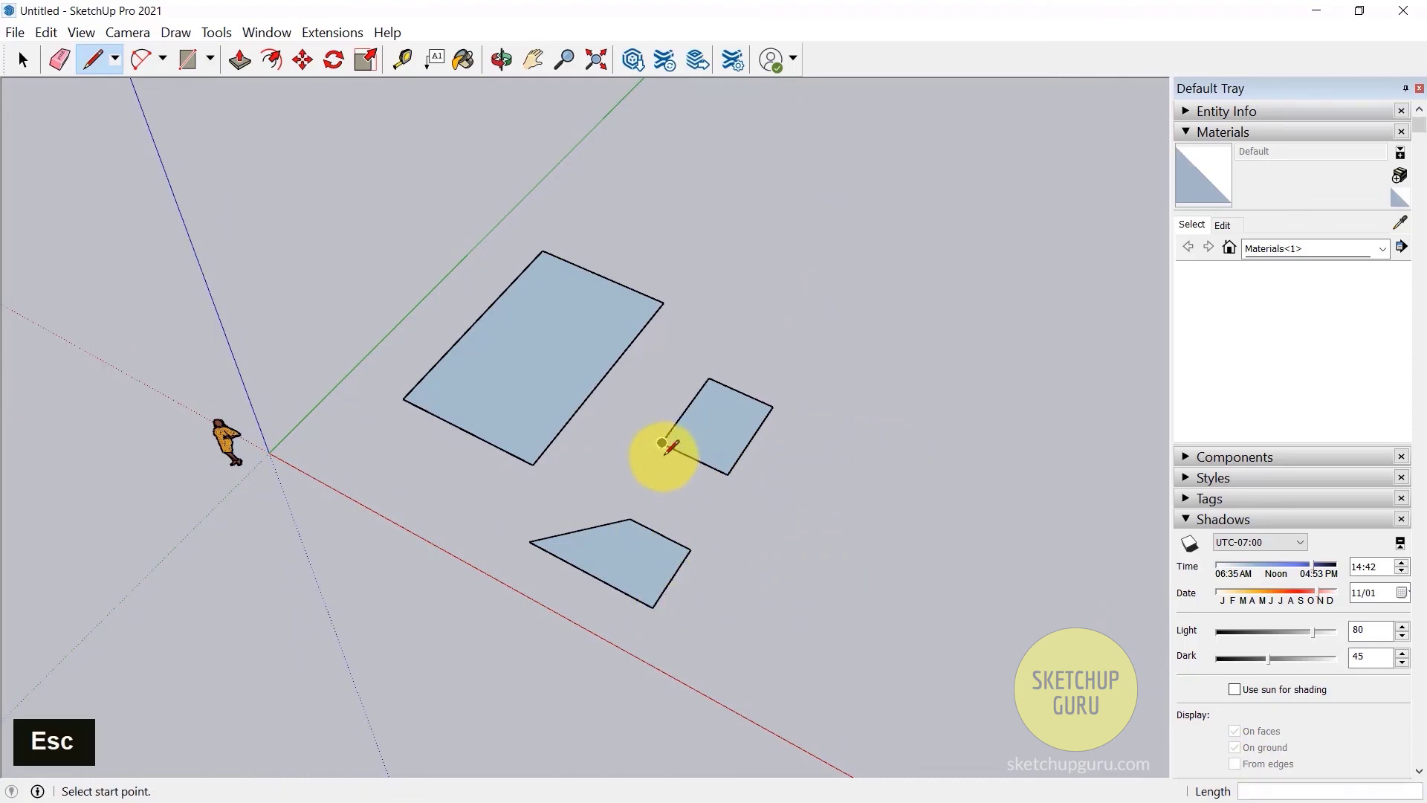
{"action": "key", "text": "space"}
{"action": "scroll", "coordinate": [702, 454], "scroll_direction": "down", "scroll_amount": 3}
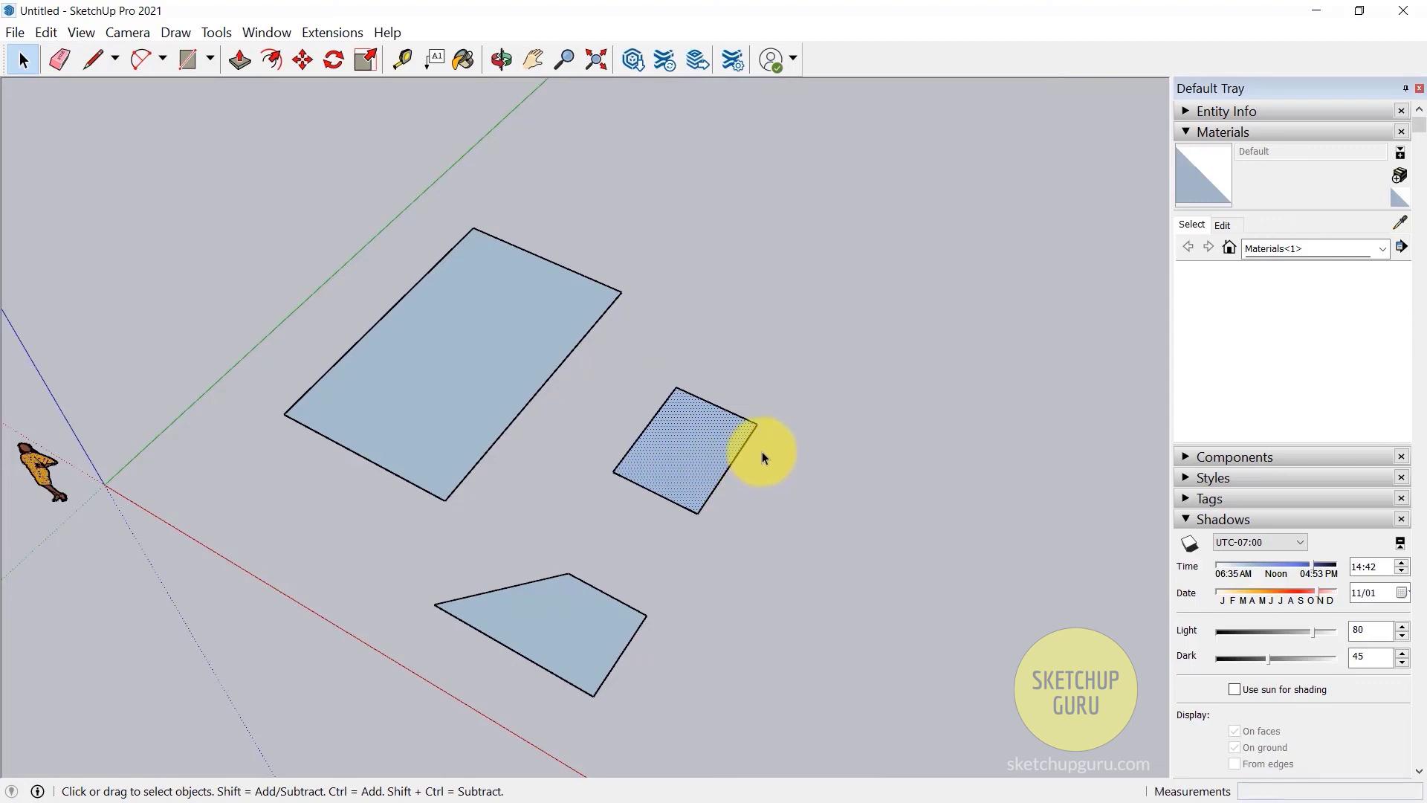
{"action": "key", "text": "ctrl+z"}
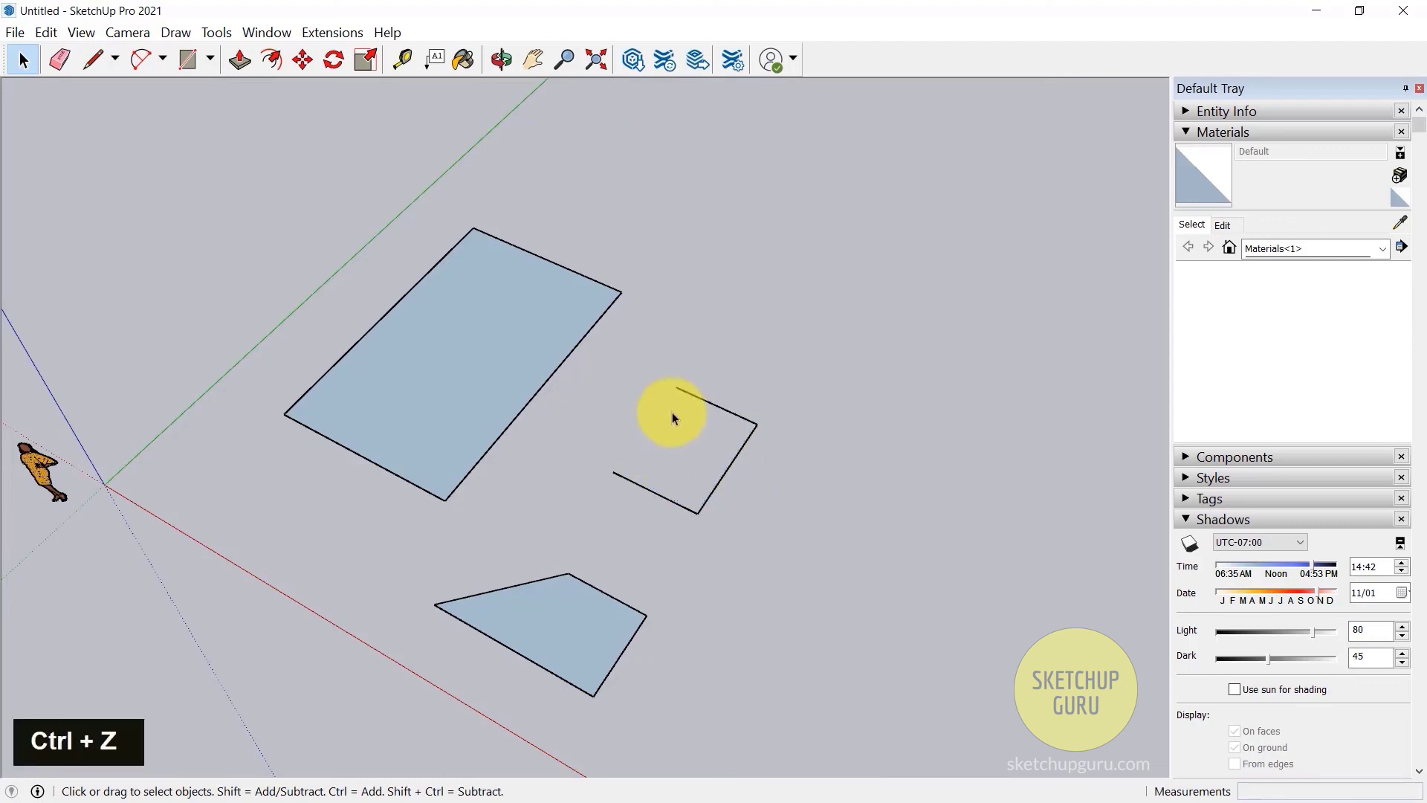
{"action": "key", "text": "ctrl+z"}
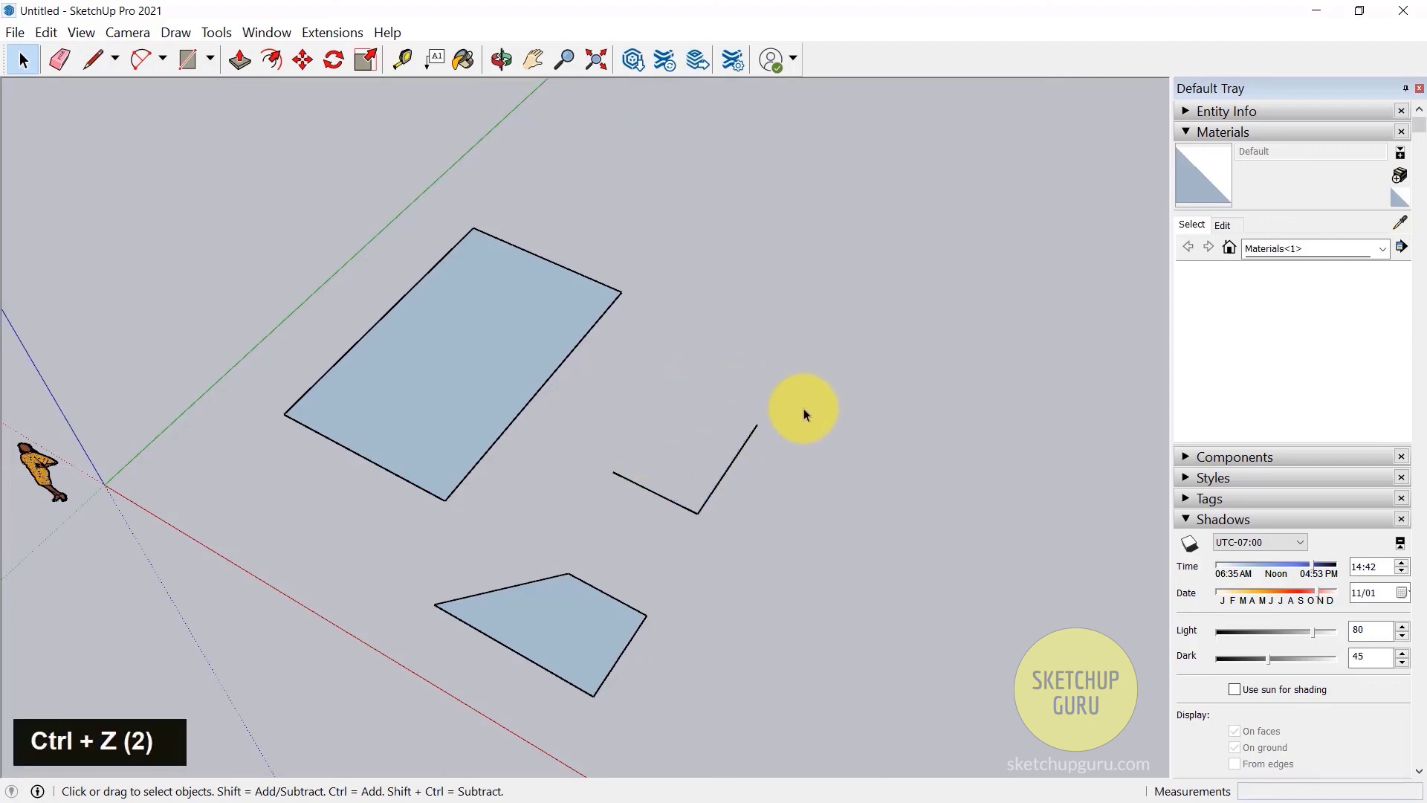
{"action": "key", "text": "ctrl+y"}
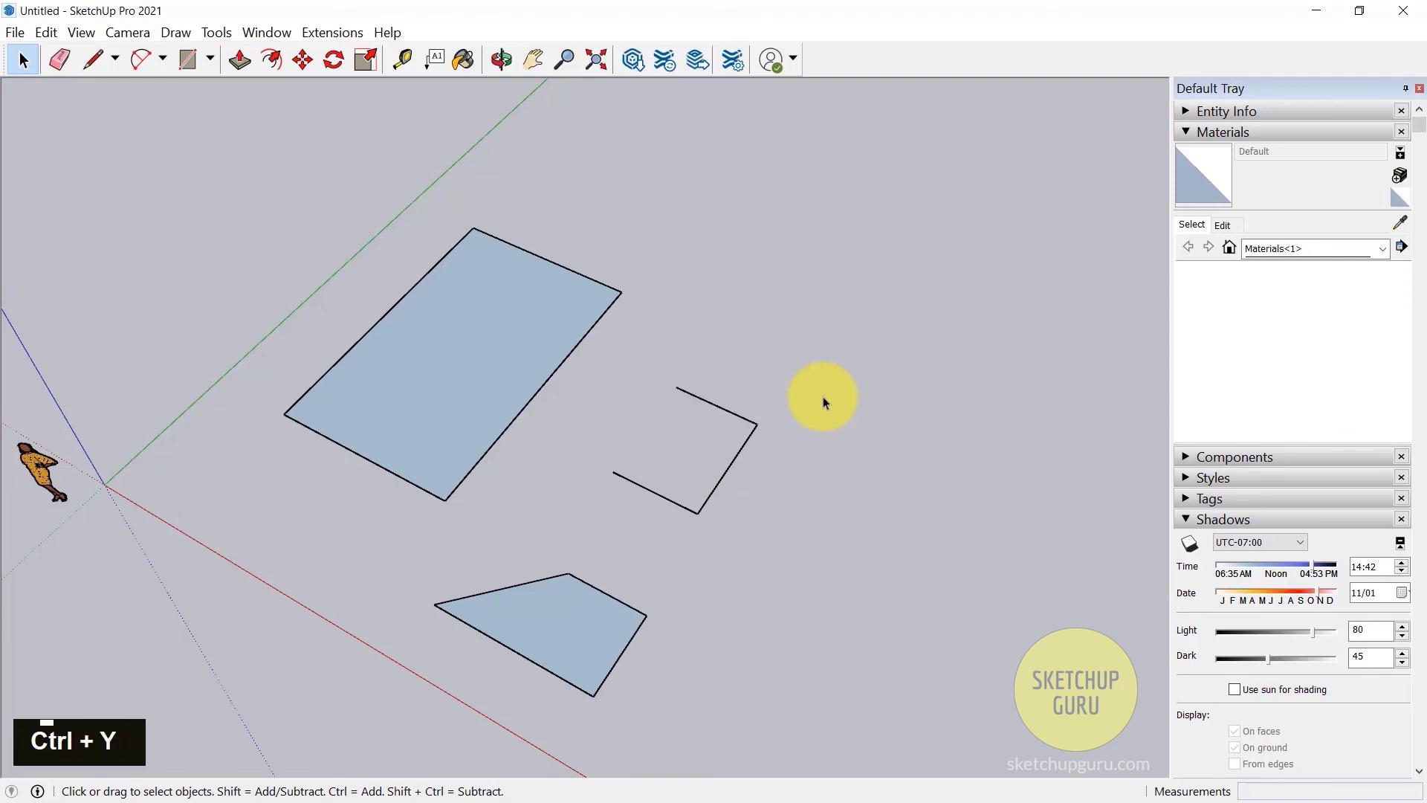
{"action": "key", "text": "ctrl+y"}
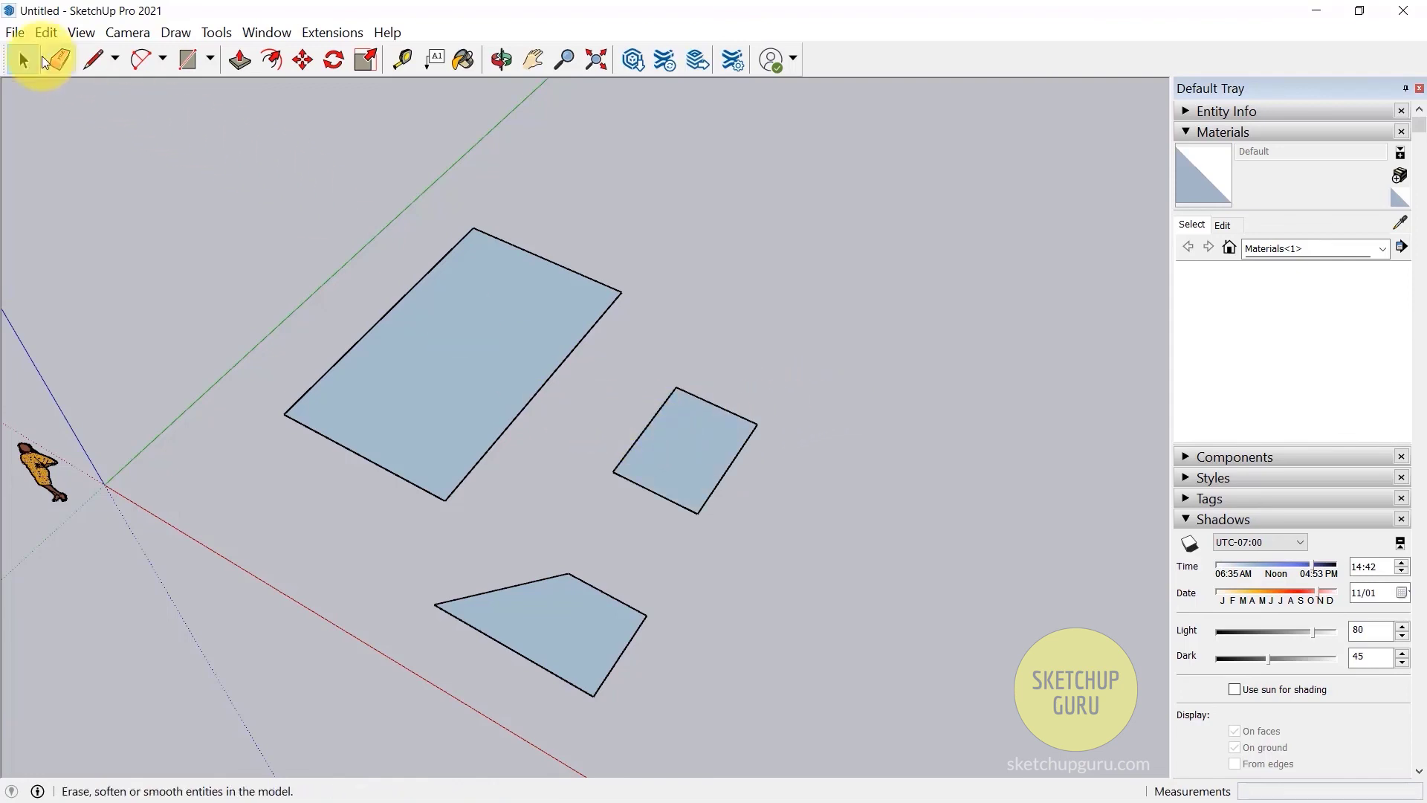
{"action": "left_click", "coordinate": [46, 32]}
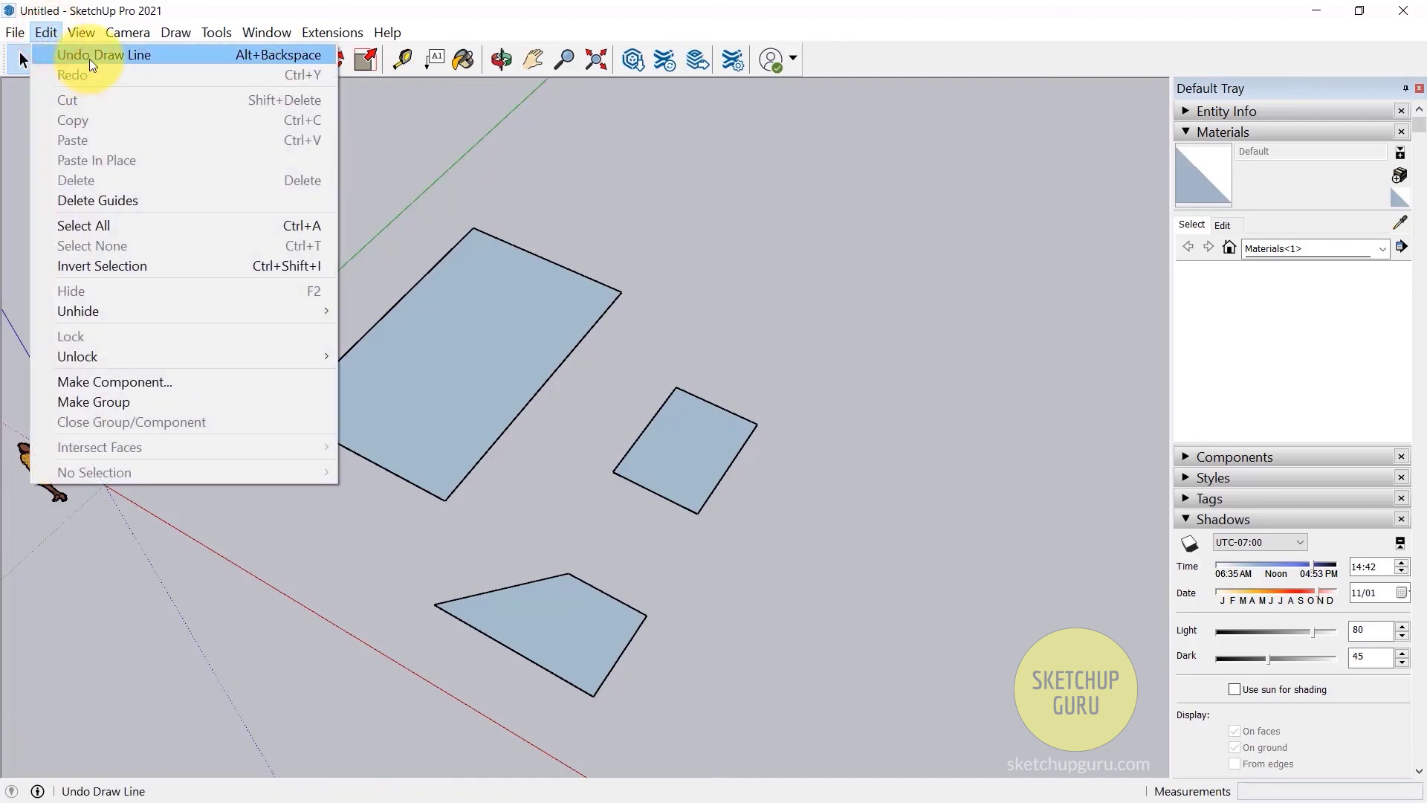
{"action": "left_click", "coordinate": [706, 301]}
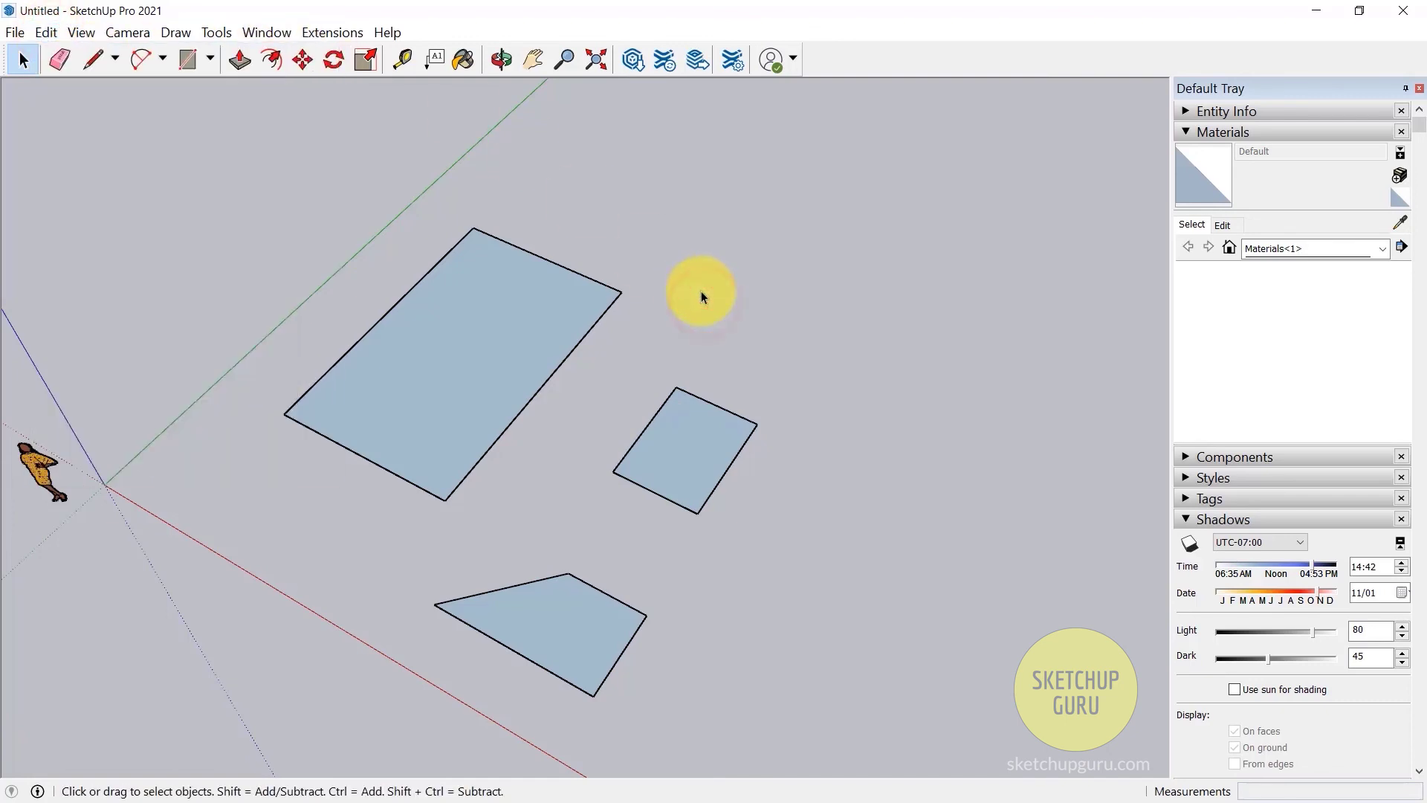
{"action": "left_click", "coordinate": [46, 32]}
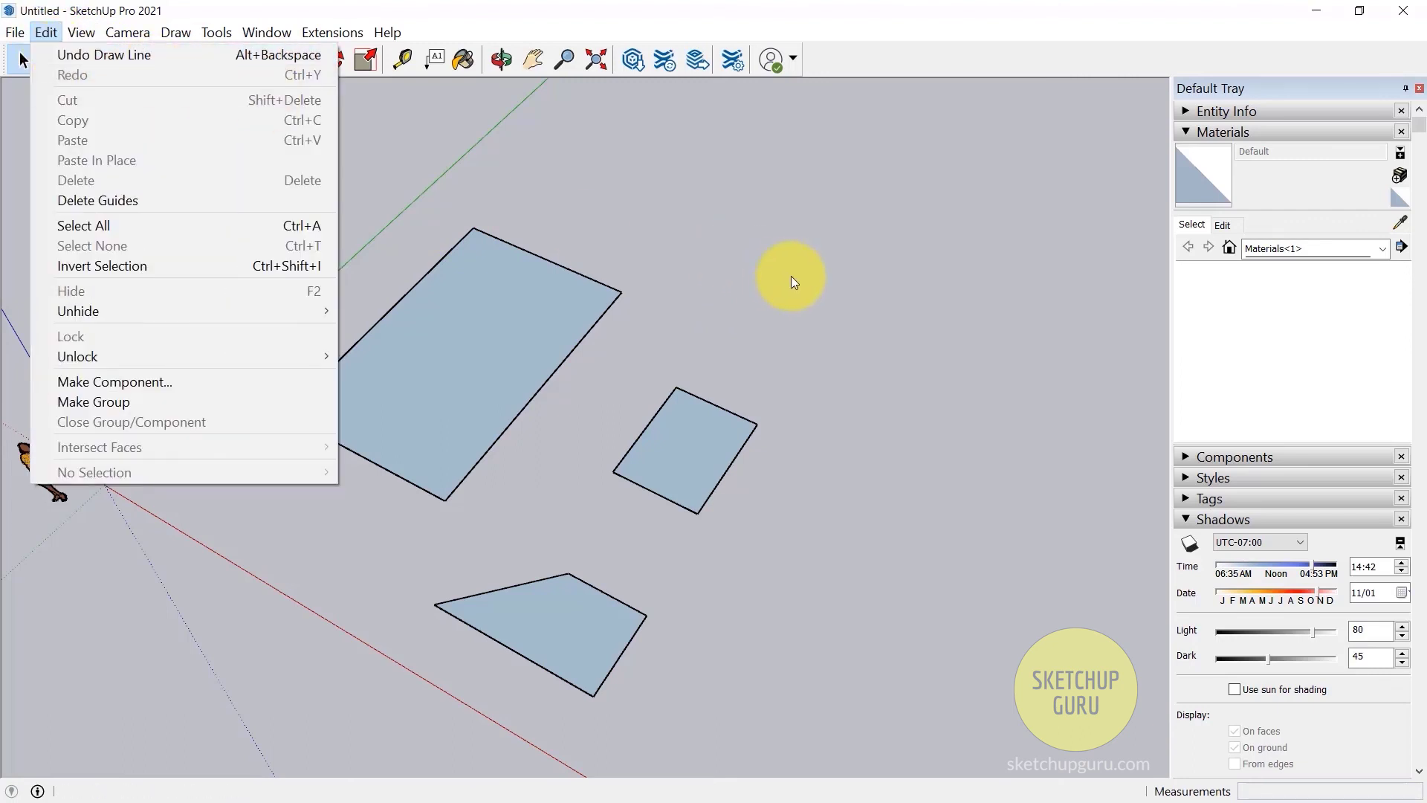
{"action": "left_click", "coordinate": [791, 276]}
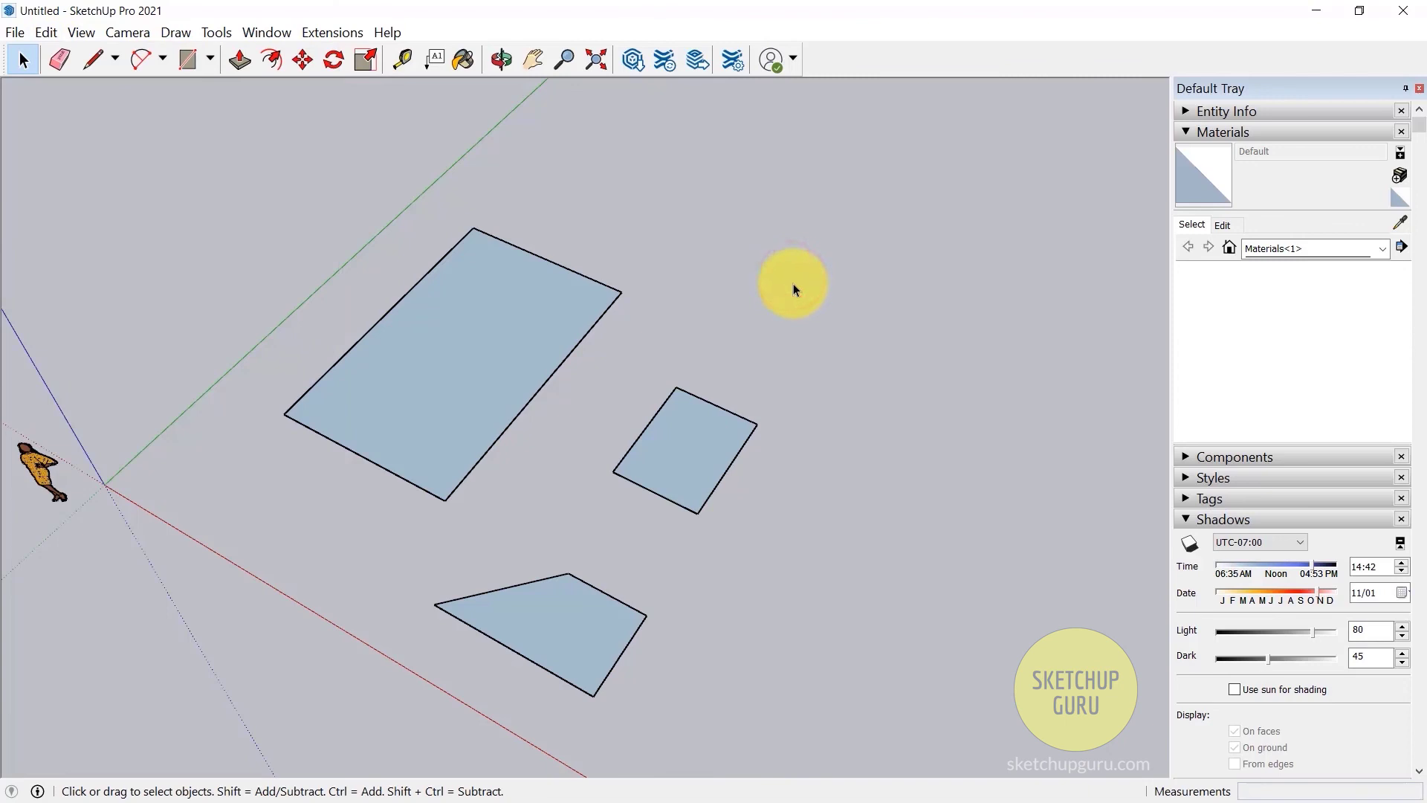